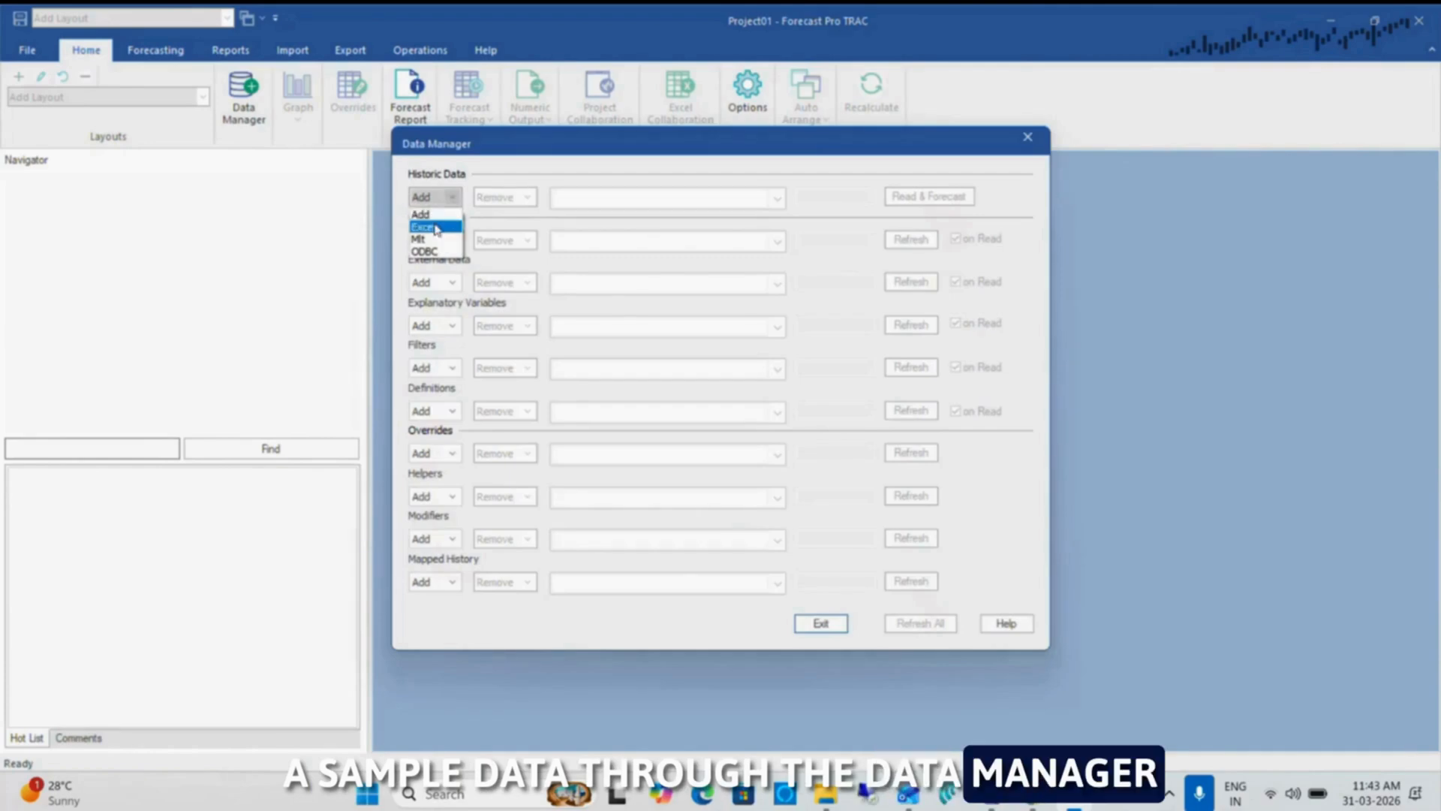
Add Excel historic data, read and forecast it, and open the Options dialog
left_click(423, 227)
left_click(947, 195)
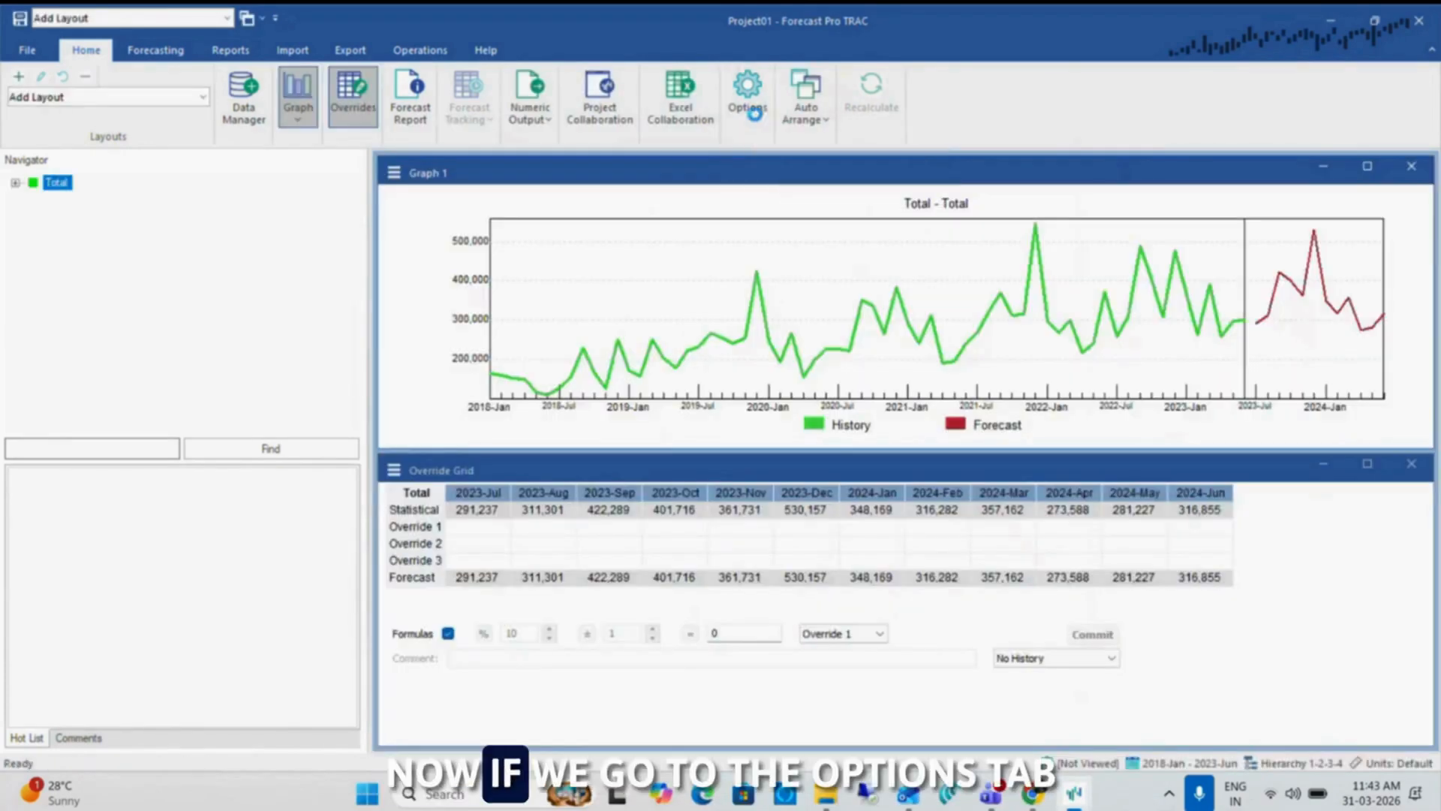
left_click(755, 117)
left_click(640, 223)
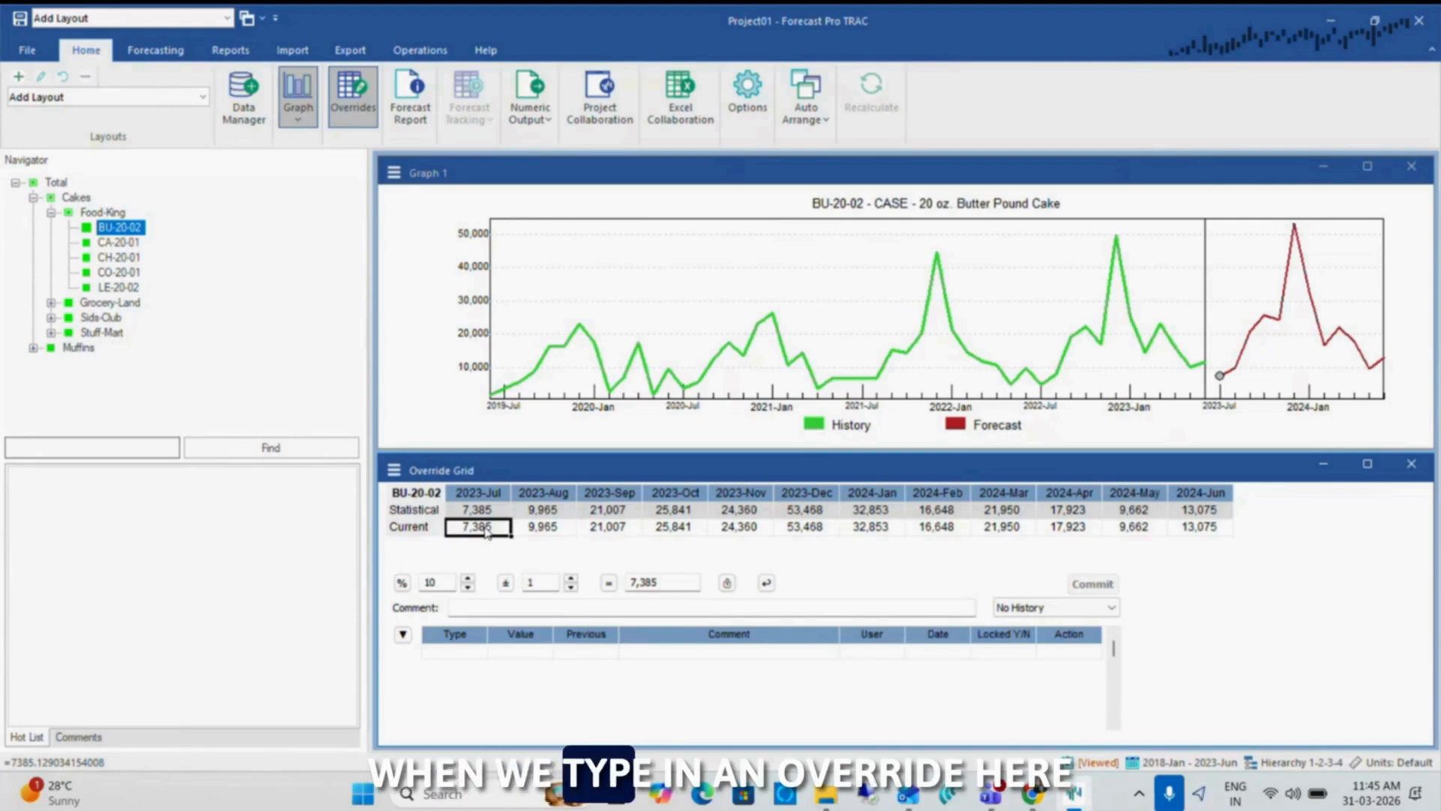
Override the current 2023-Jul forecast of BU-20-02 under Food-King with 90,000 and commit it
type("90,000")
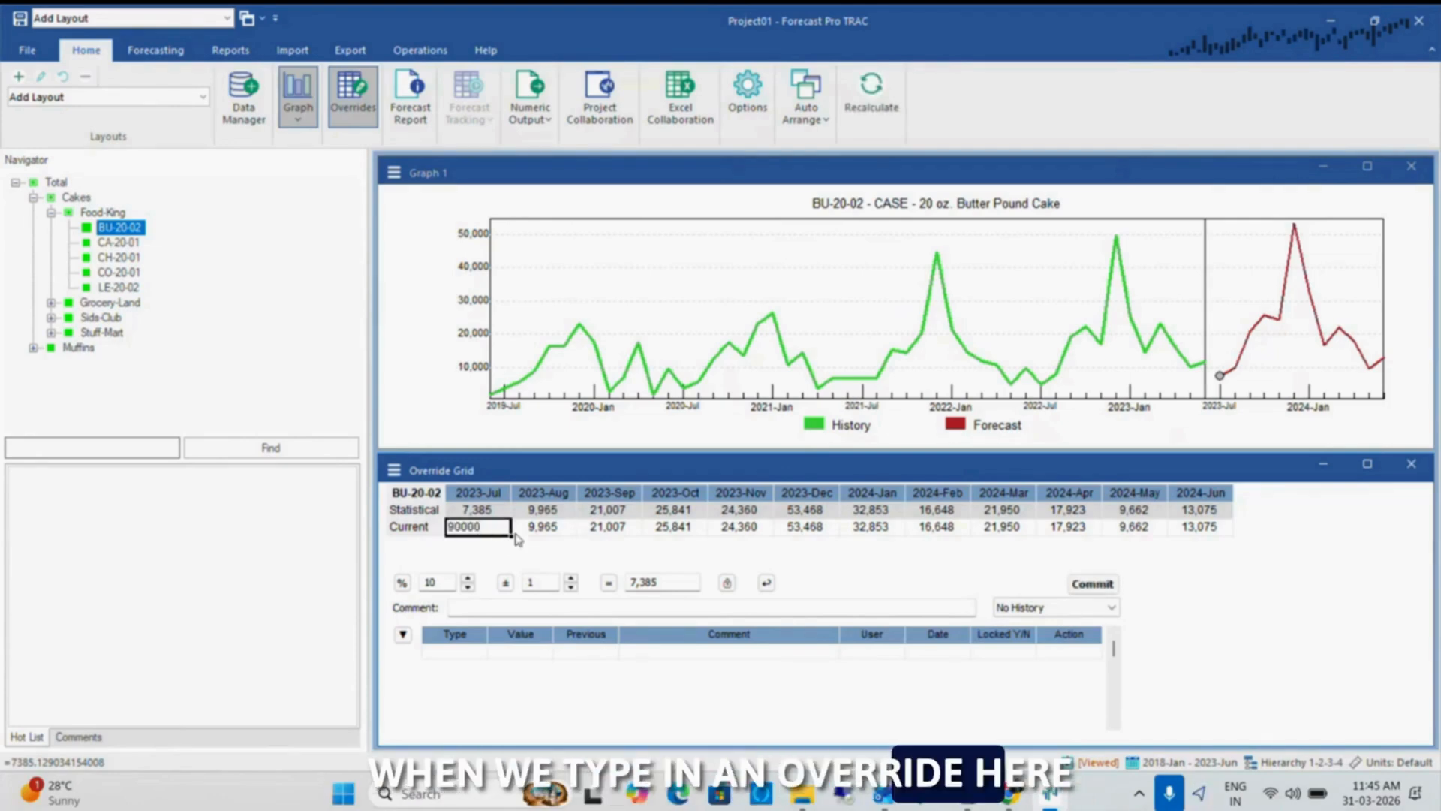
left_click(1082, 584)
left_click(609, 528)
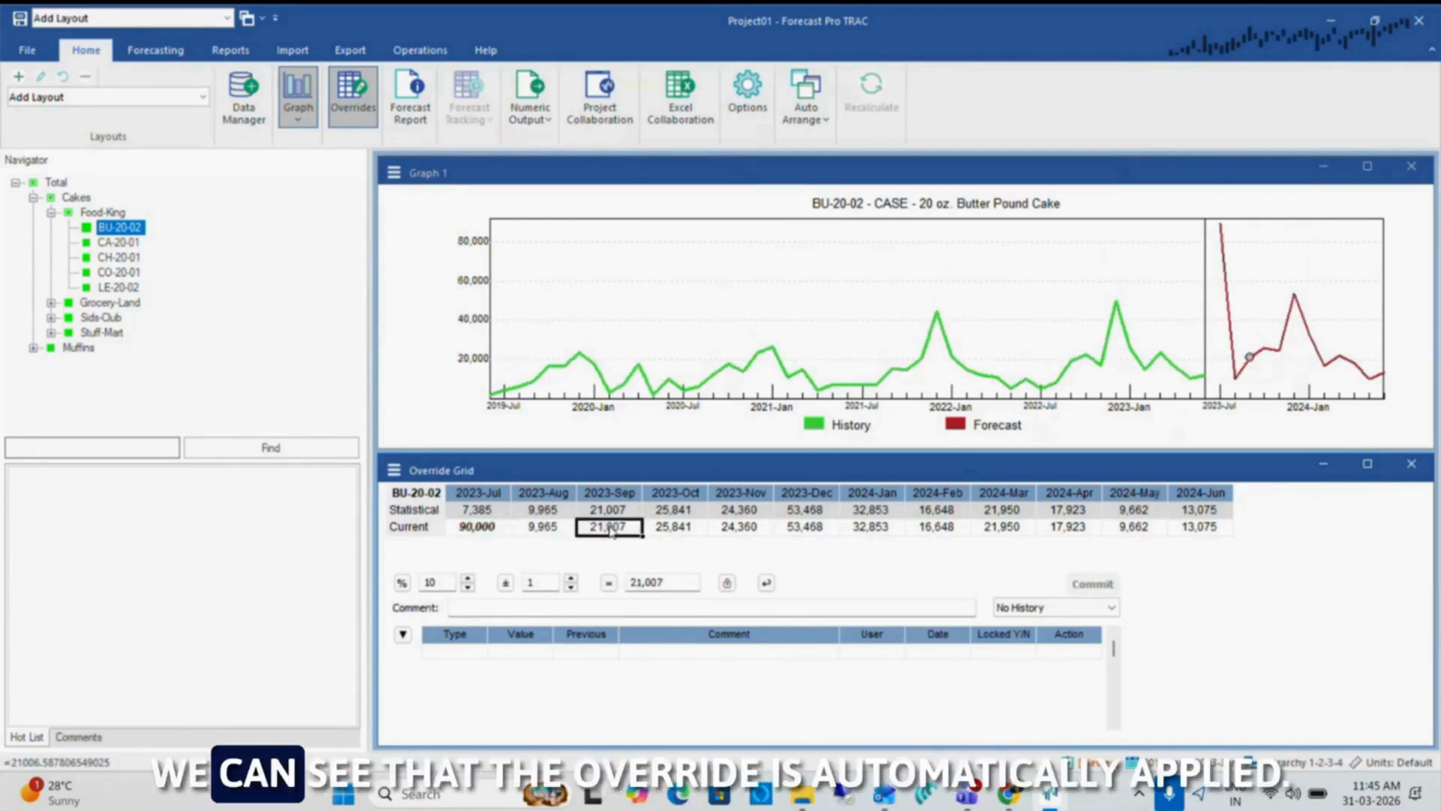
Lock the overridden 2023-Jul forecast of BU-20-02 and reselect that month's cell to inspect its change log
left_click(495, 528)
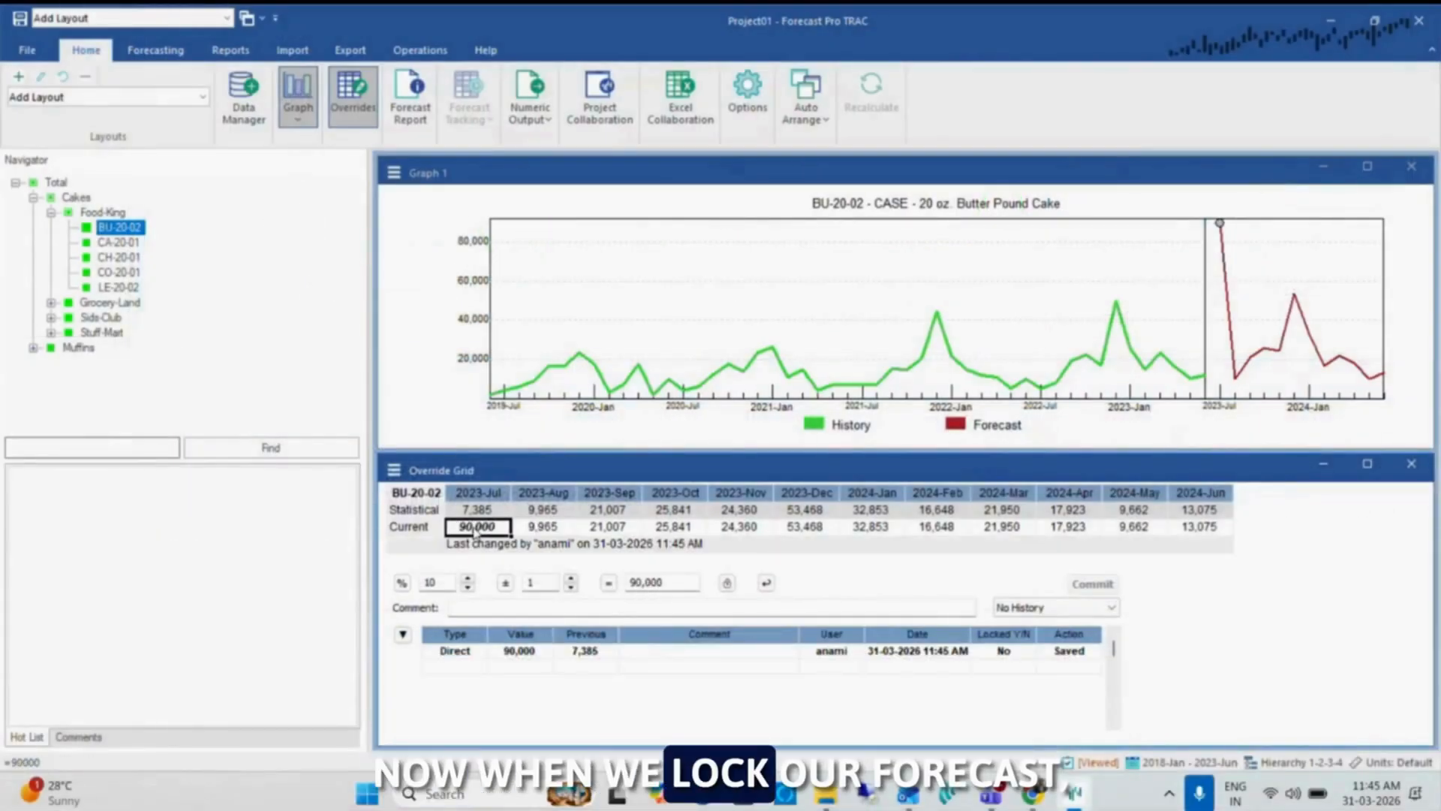
left_click(727, 584)
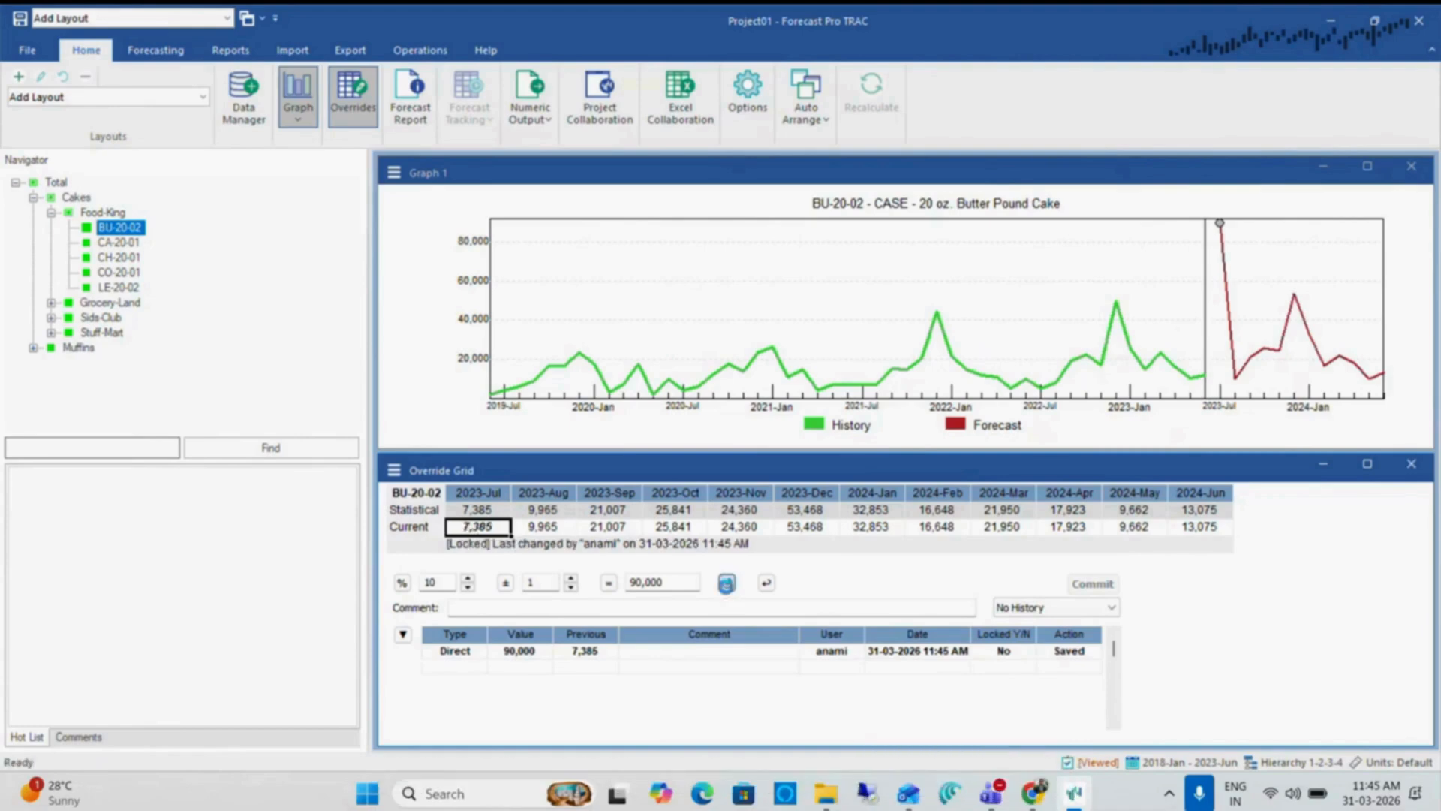
left_click(608, 526)
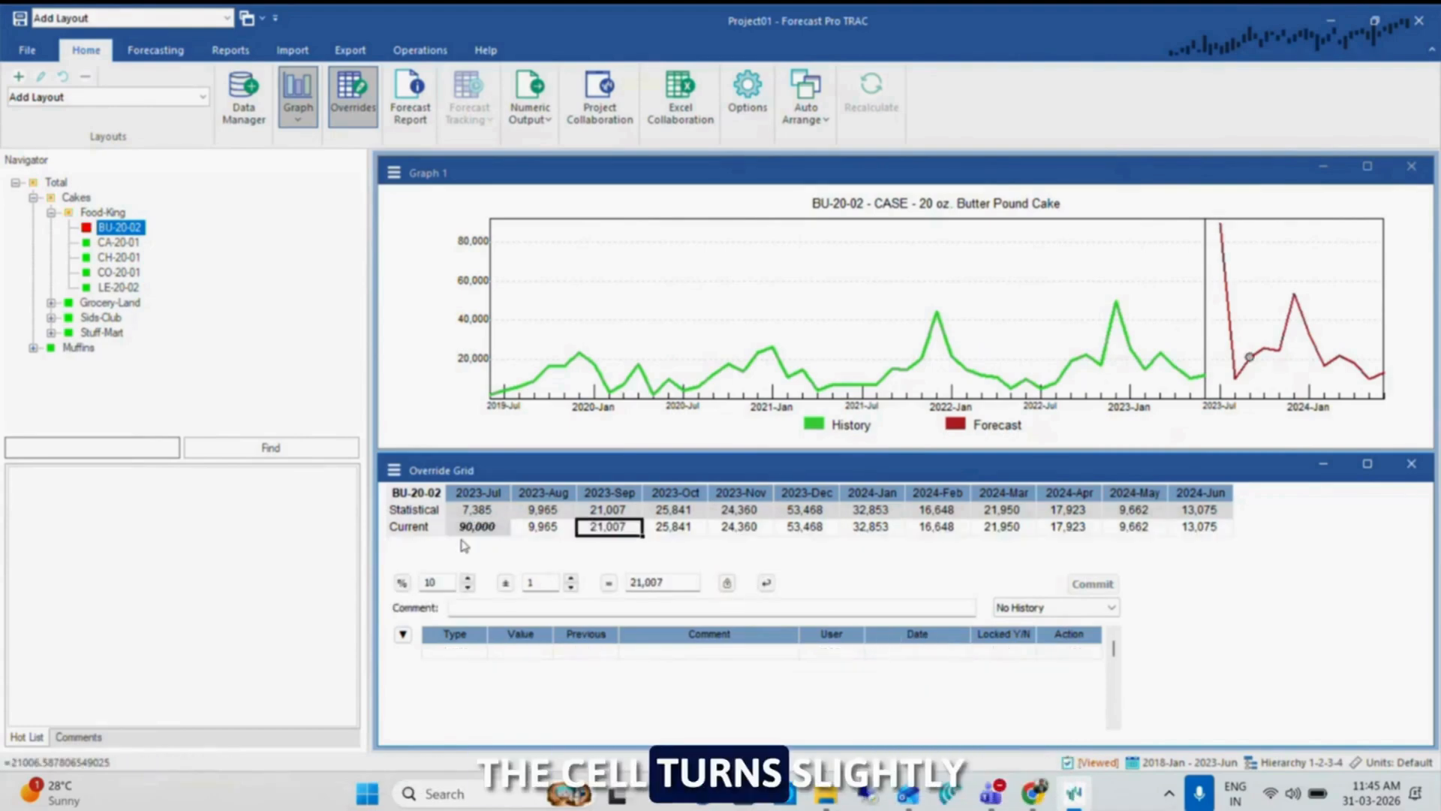
left_click(489, 528)
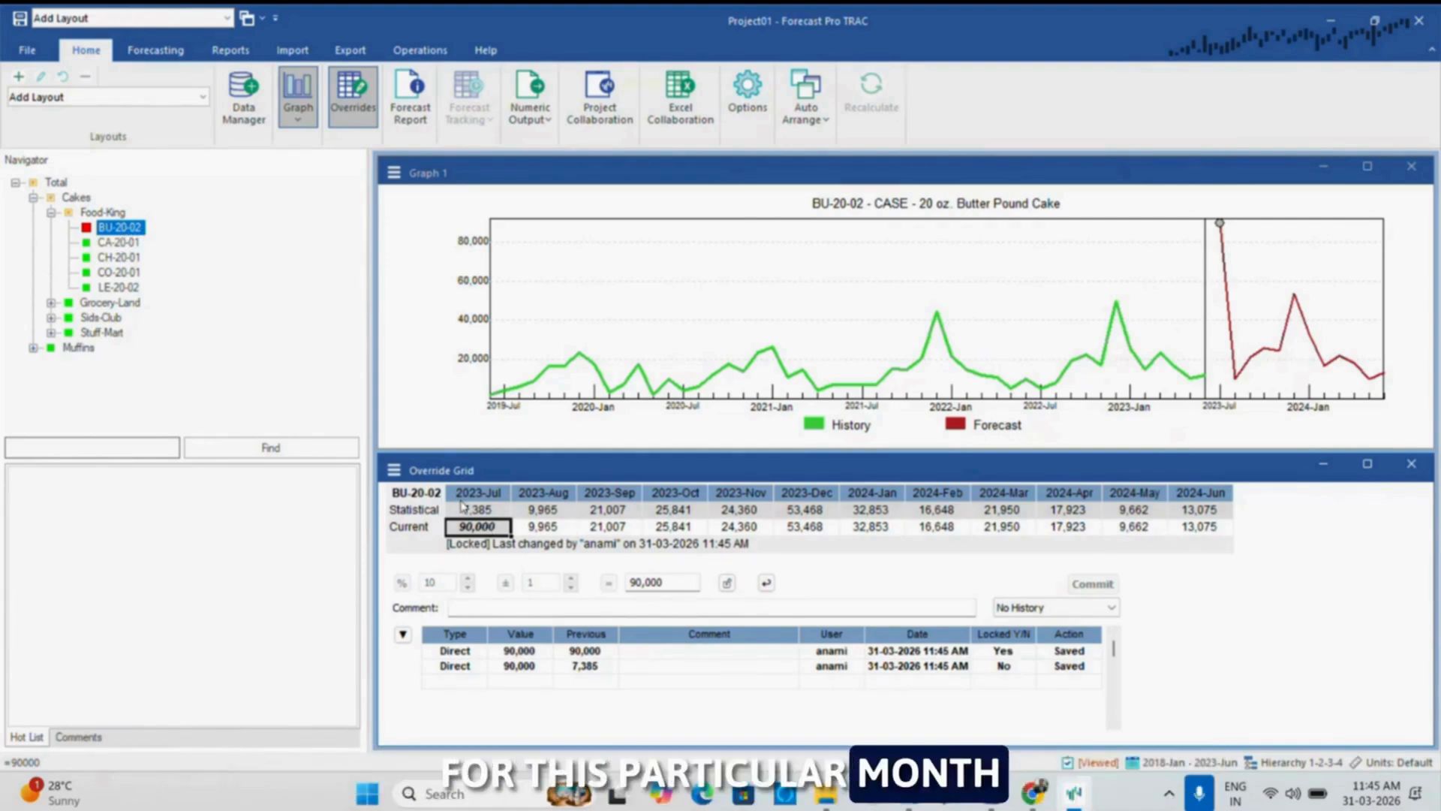
Compare Food-King with BU-20-02, and override Food-King's current 2023-Jul forecast with 200,000
left_click(105, 212)
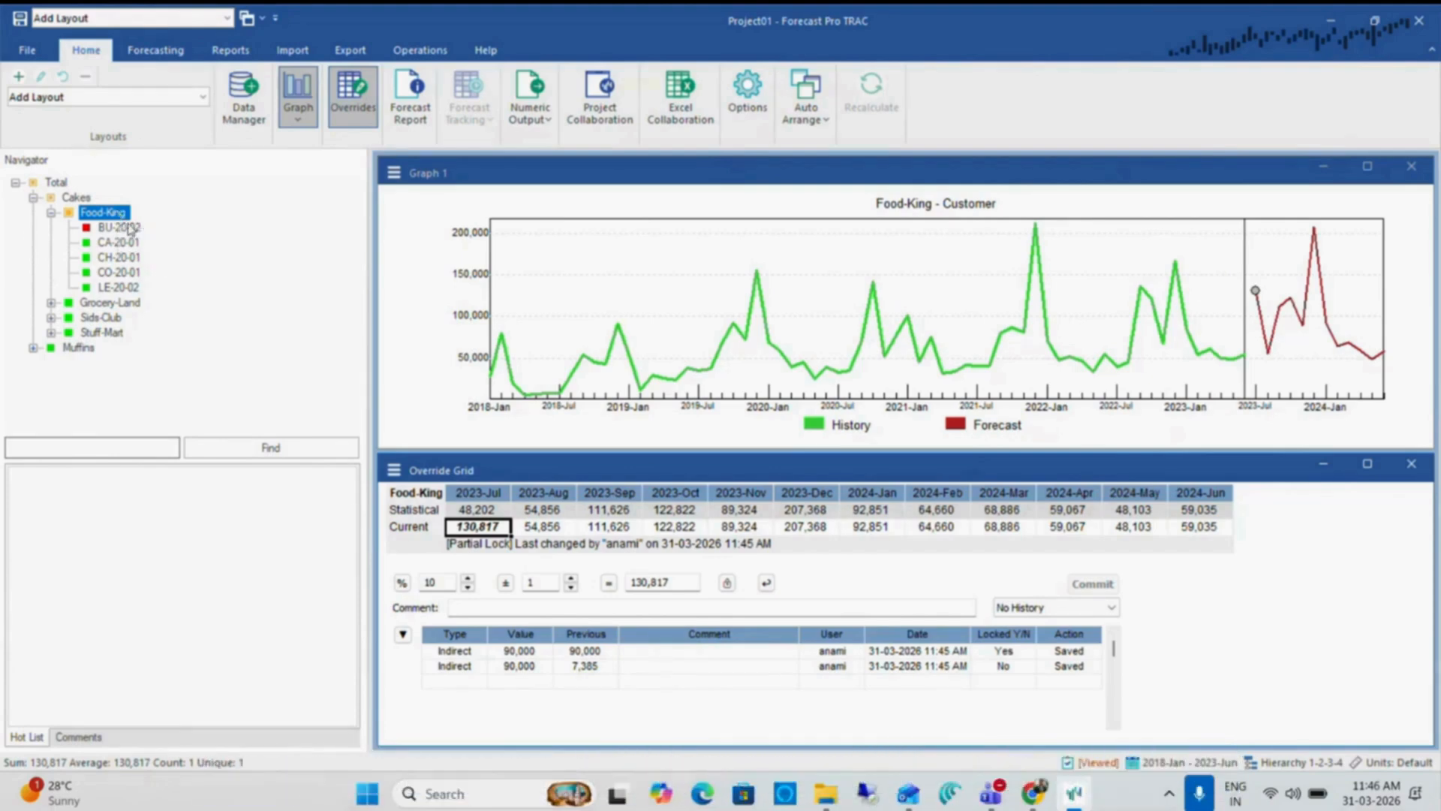
left_click(123, 227)
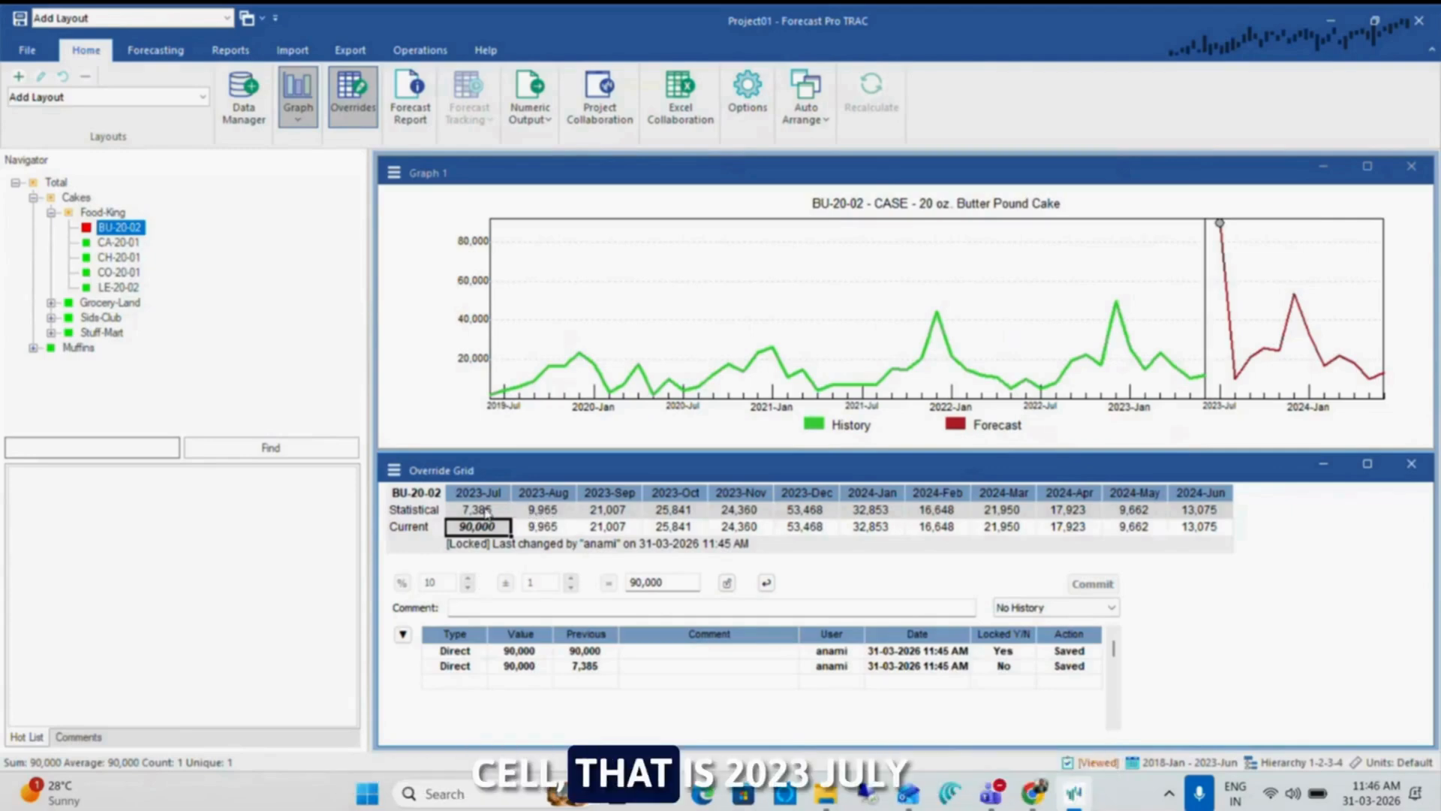
left_click(100, 214)
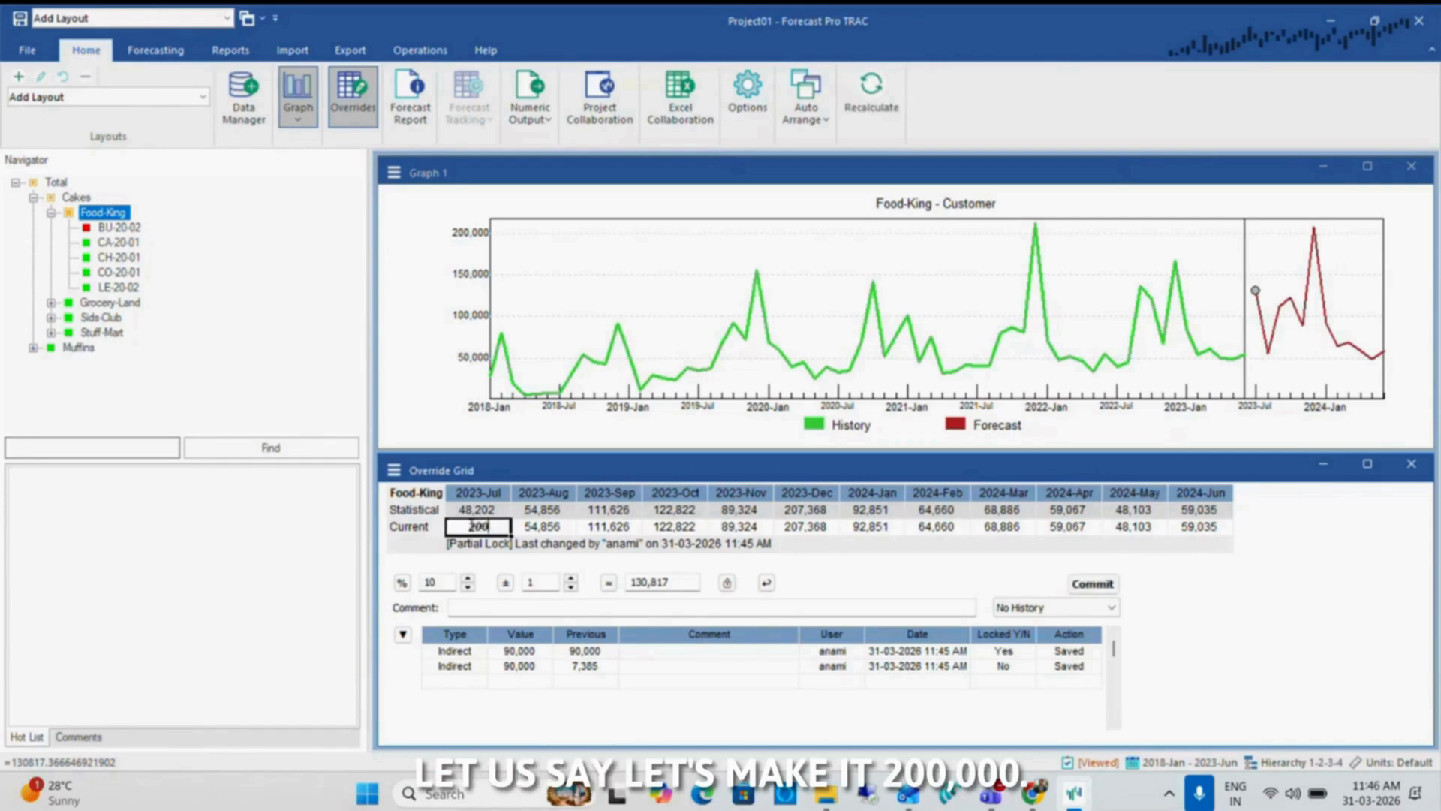
type("000")
key("Return")
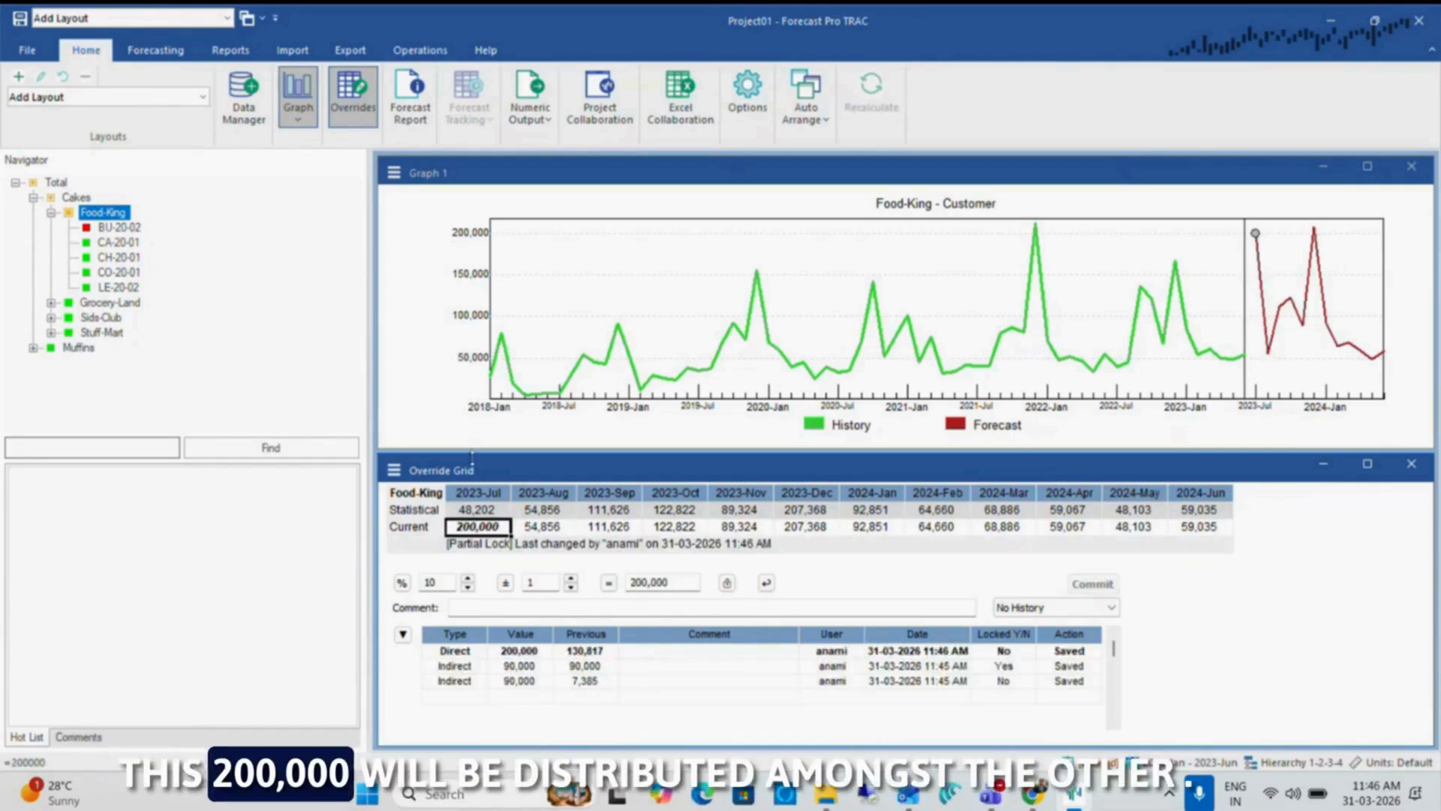
Examine how Food-King's 2023-Jul override is distributed across CA-20-01, CH-20-01, CO-20-01, LE-20-02 and the locked BU-20-02
left_click(115, 242)
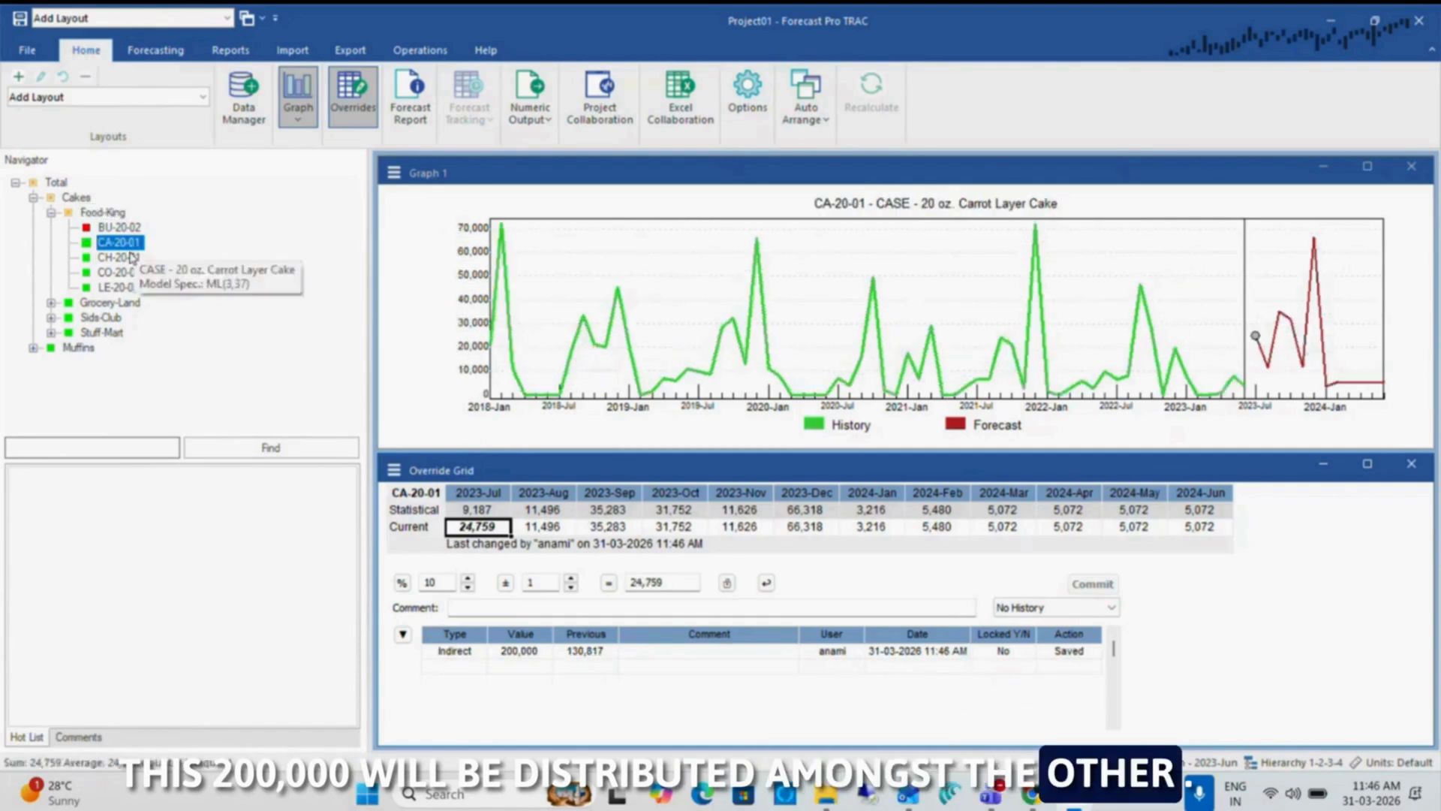
left_click(119, 257)
left_click(119, 273)
left_click(118, 288)
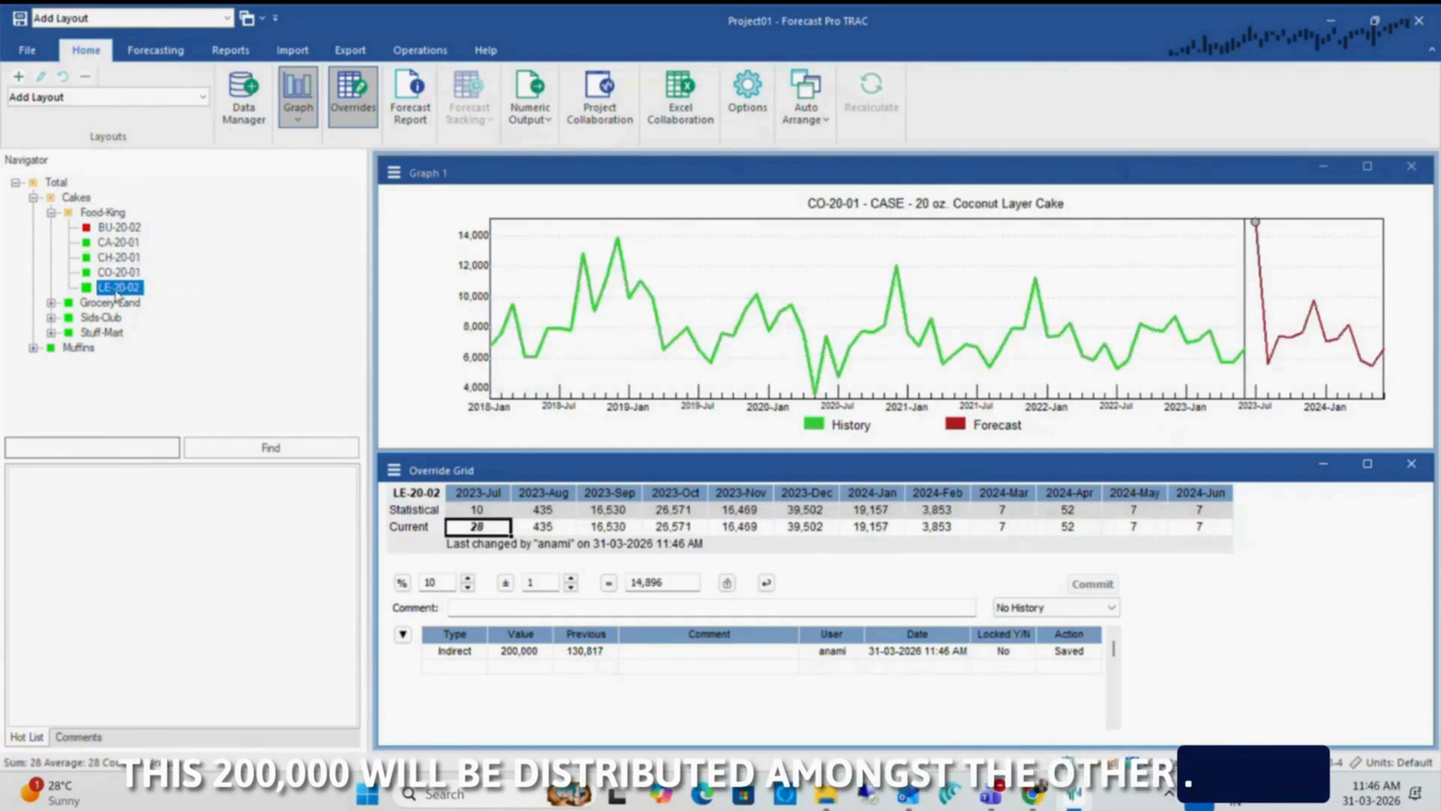
left_click(119, 228)
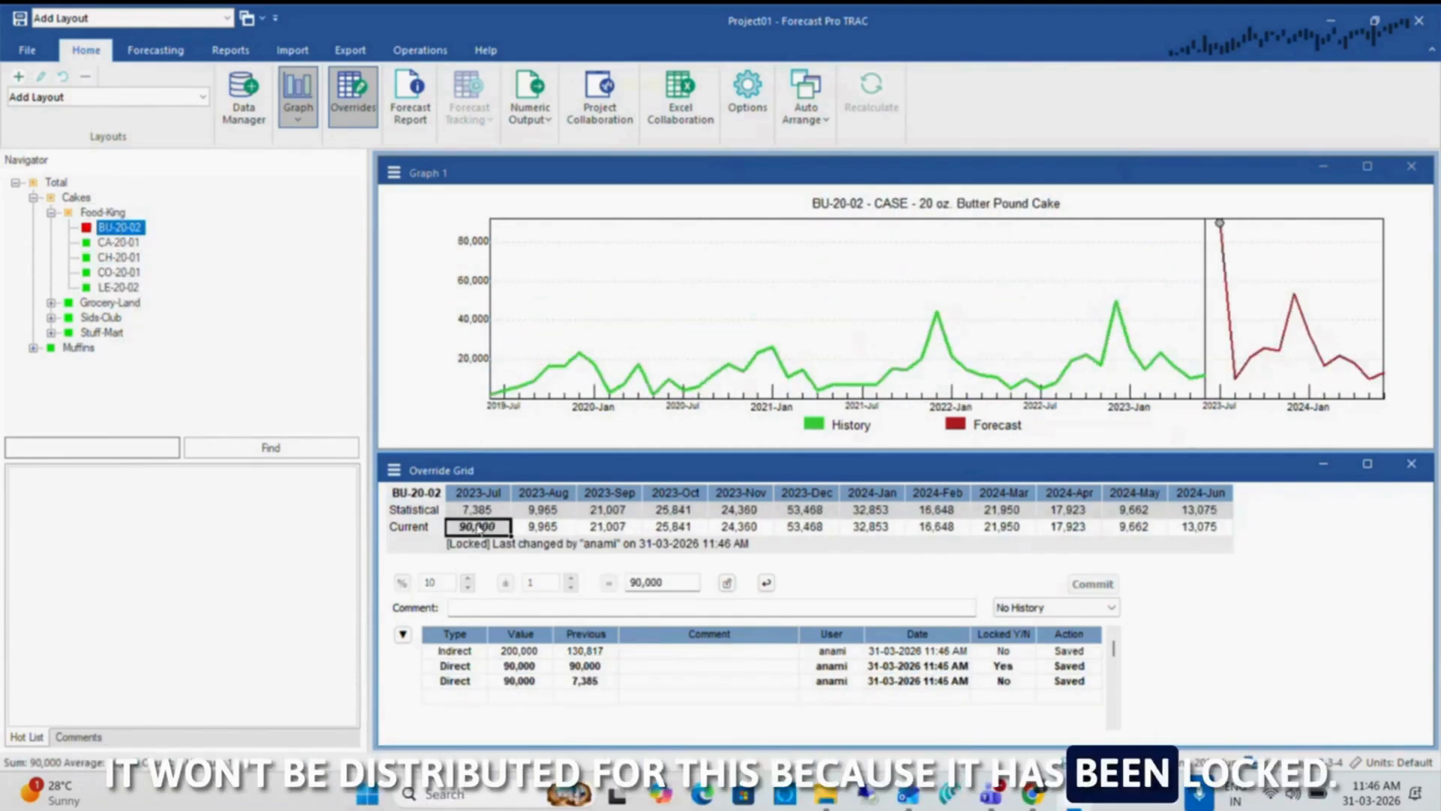
Unlock the 2023-Jul forecast of BU-20-02 and restore Food-King's 2023-Jul forecast to baseline
mouse_move(479, 530)
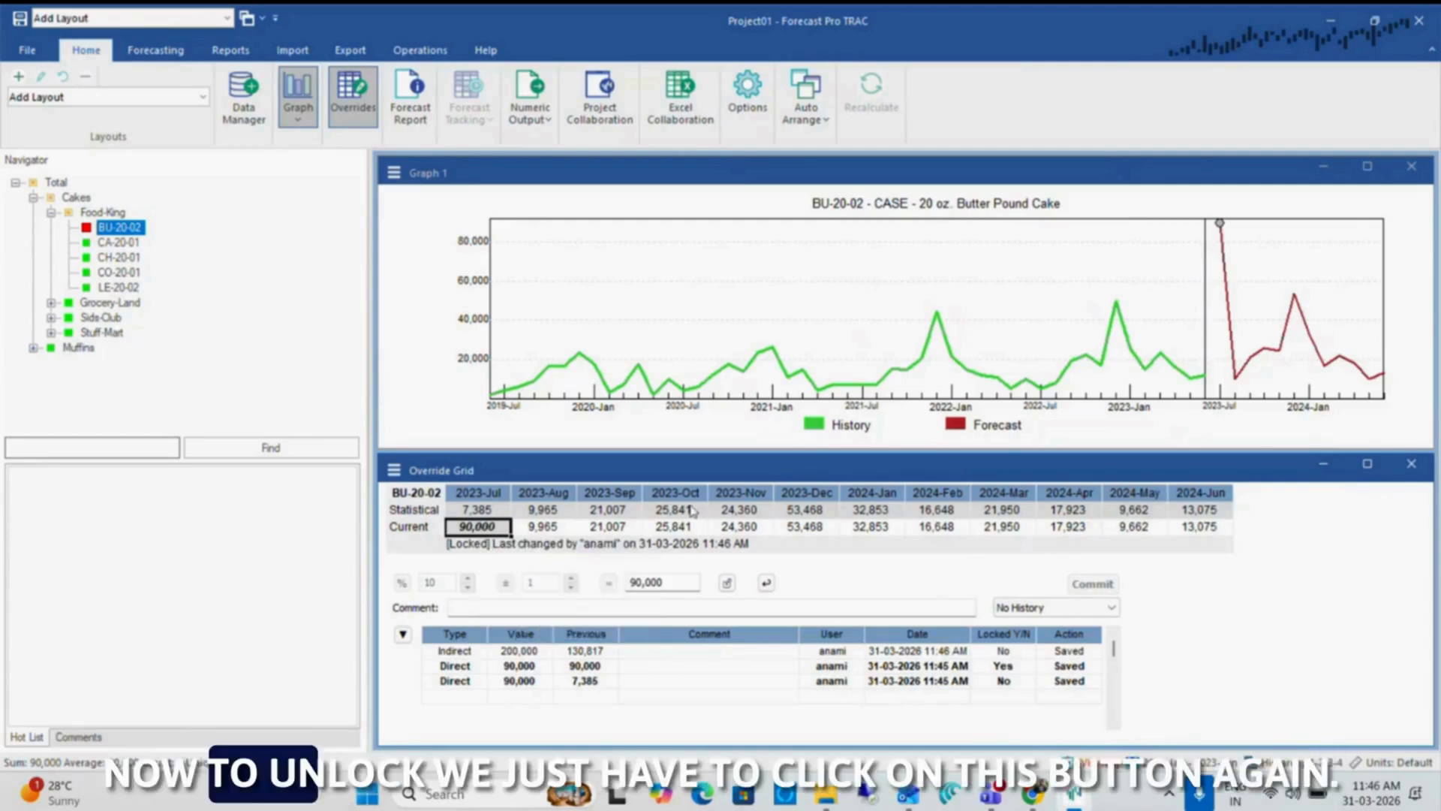
left_click(726, 584)
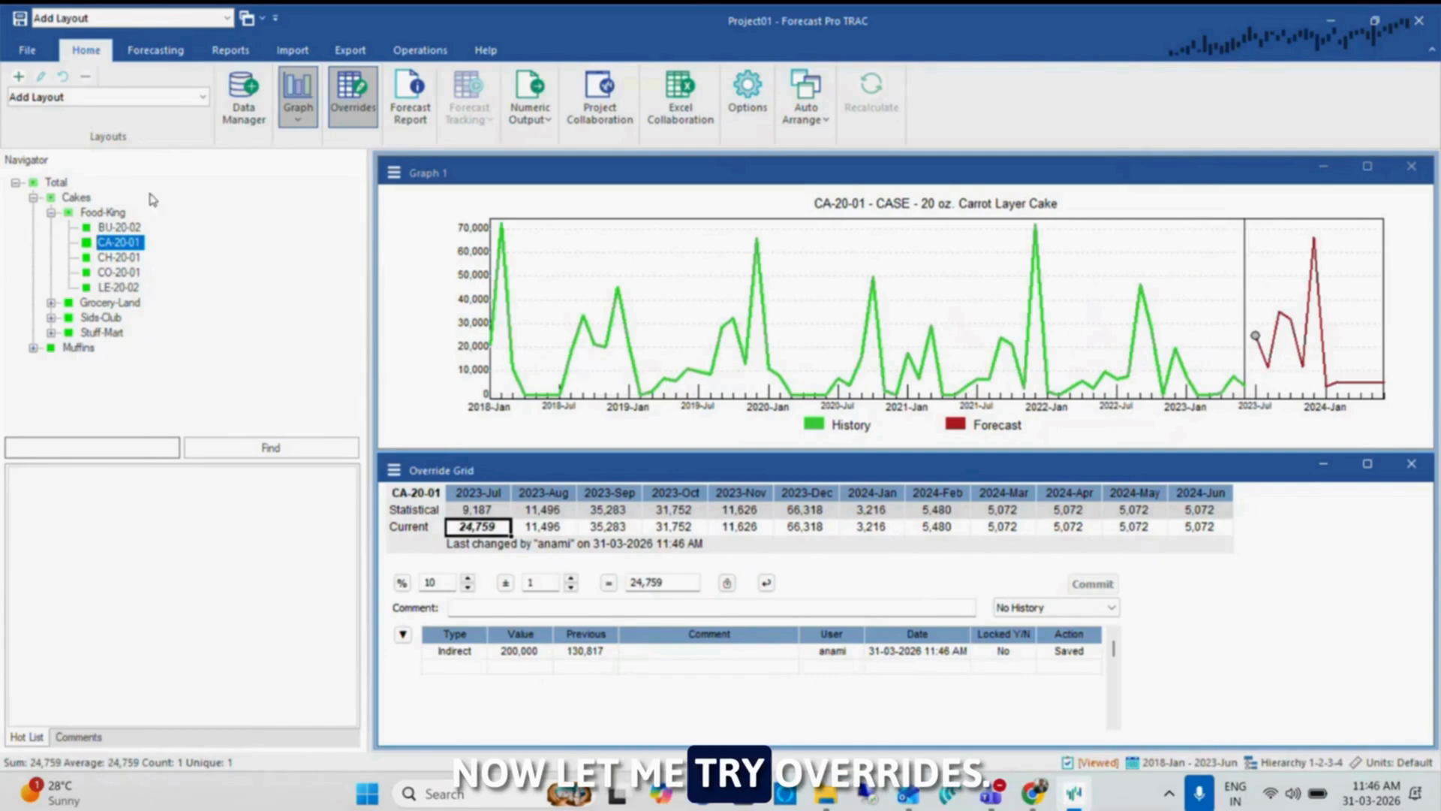
left_click(103, 212)
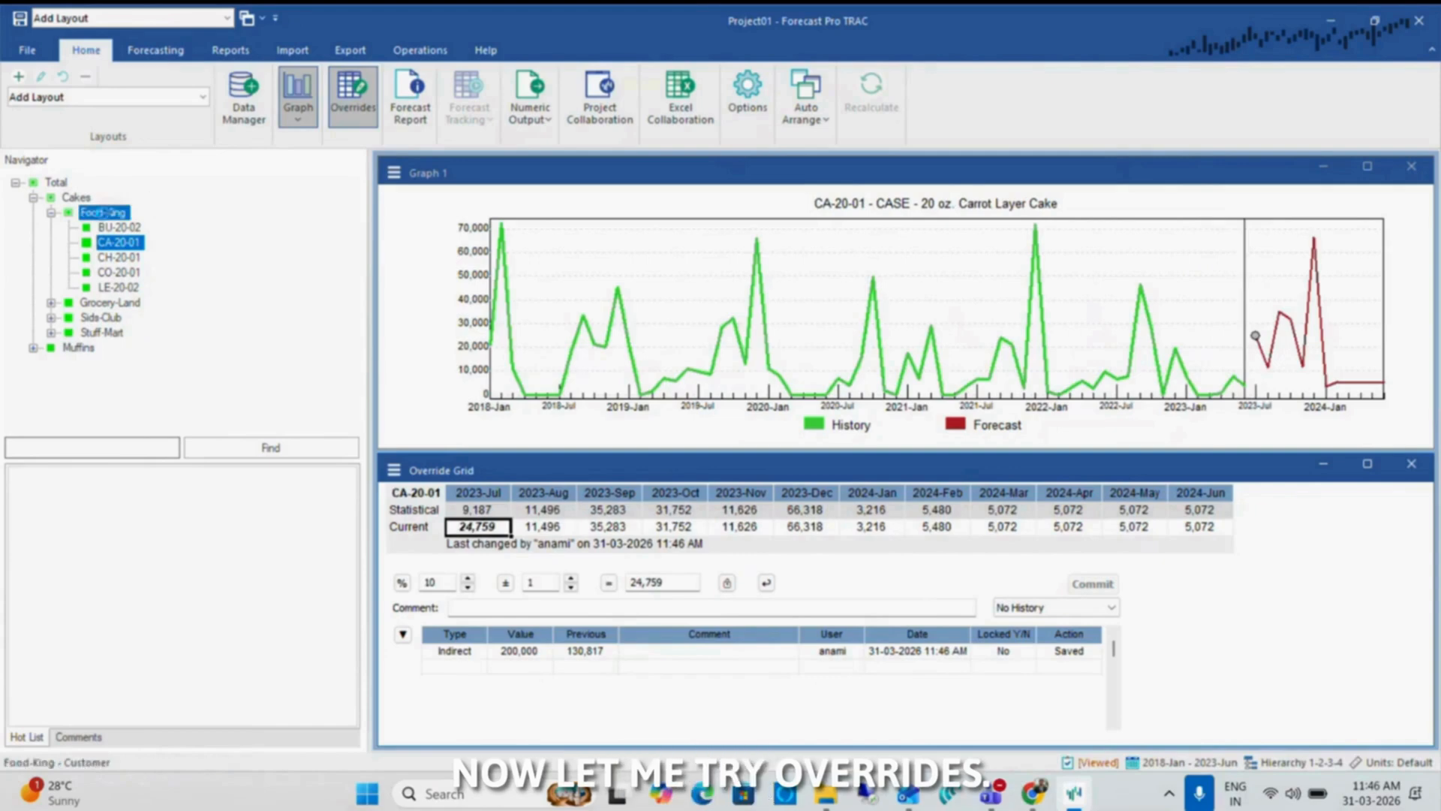
left_click(767, 583)
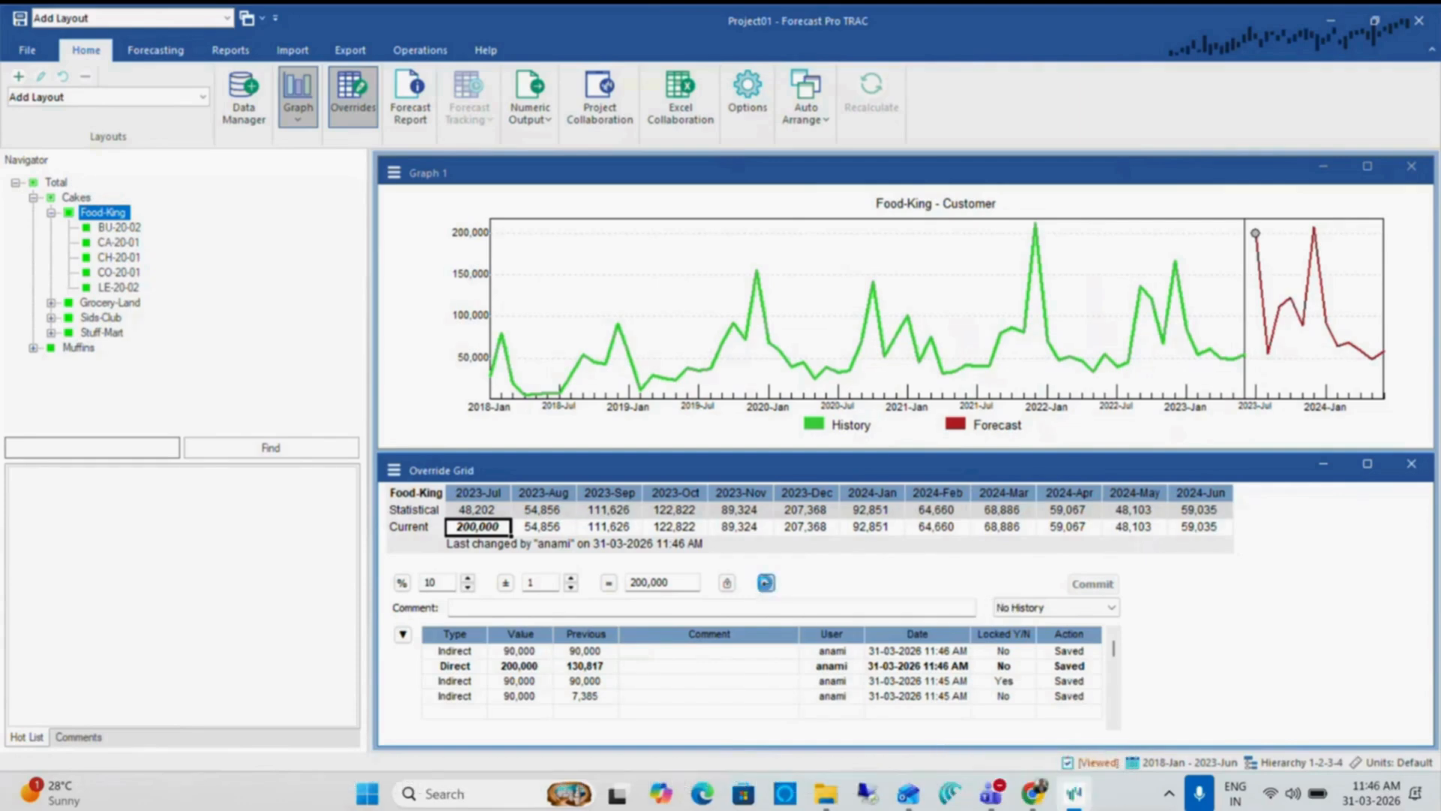
Check the 2023-Jul forecasts and change logs of the Food-King SKUs from BU-20-02 through LE-20-02
left_click(104, 229)
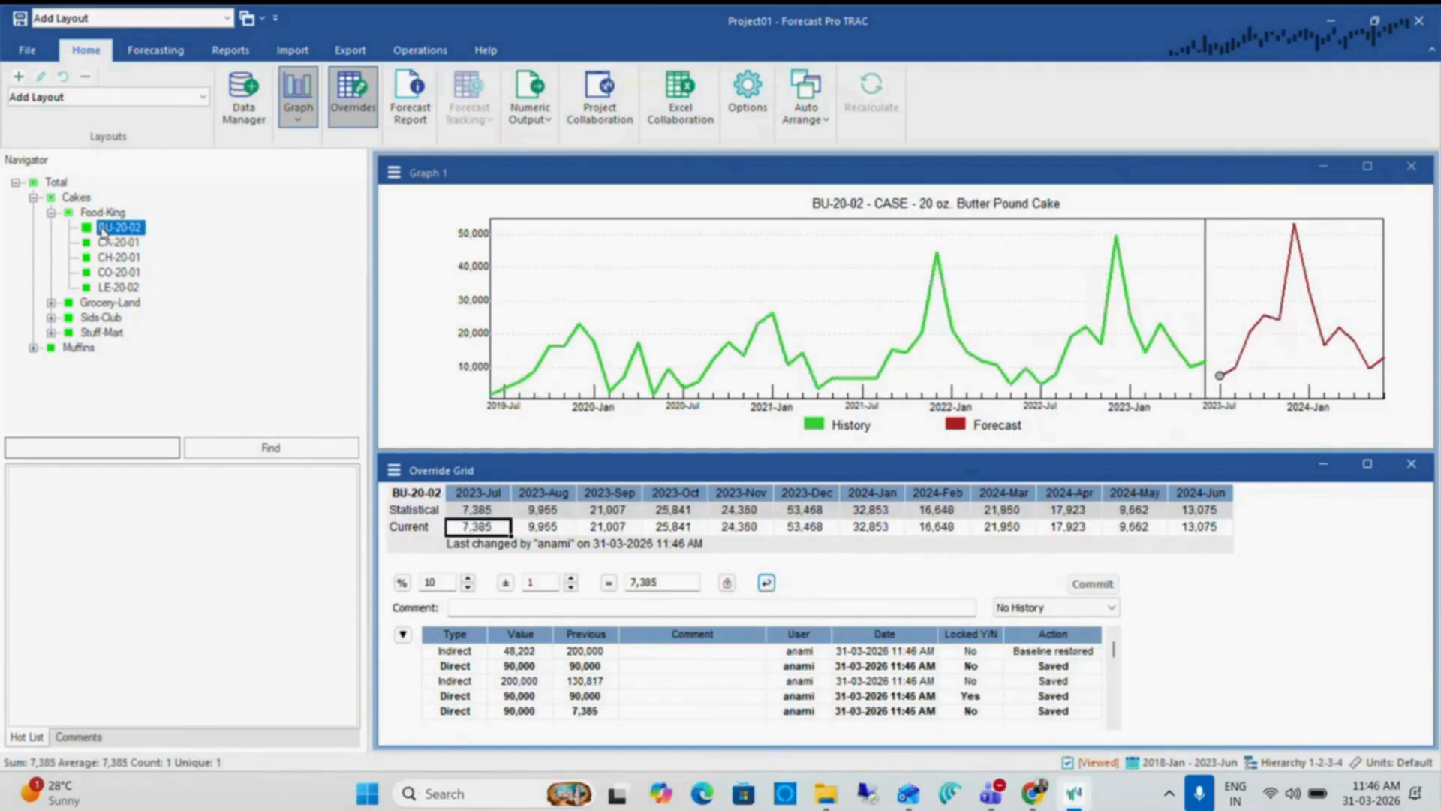
key("Down")
key("Down")
key("Down")
key("Down")
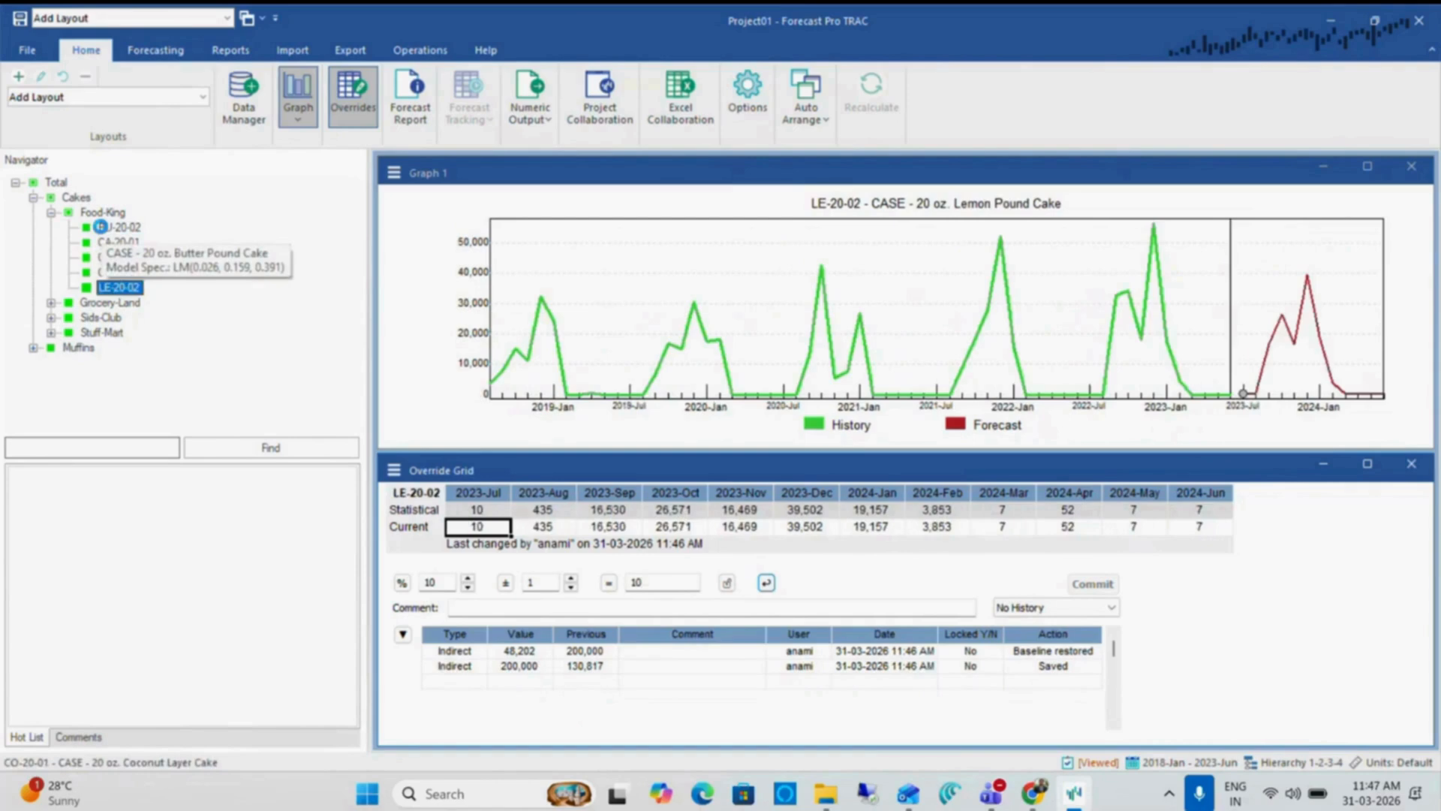
left_click(103, 229)
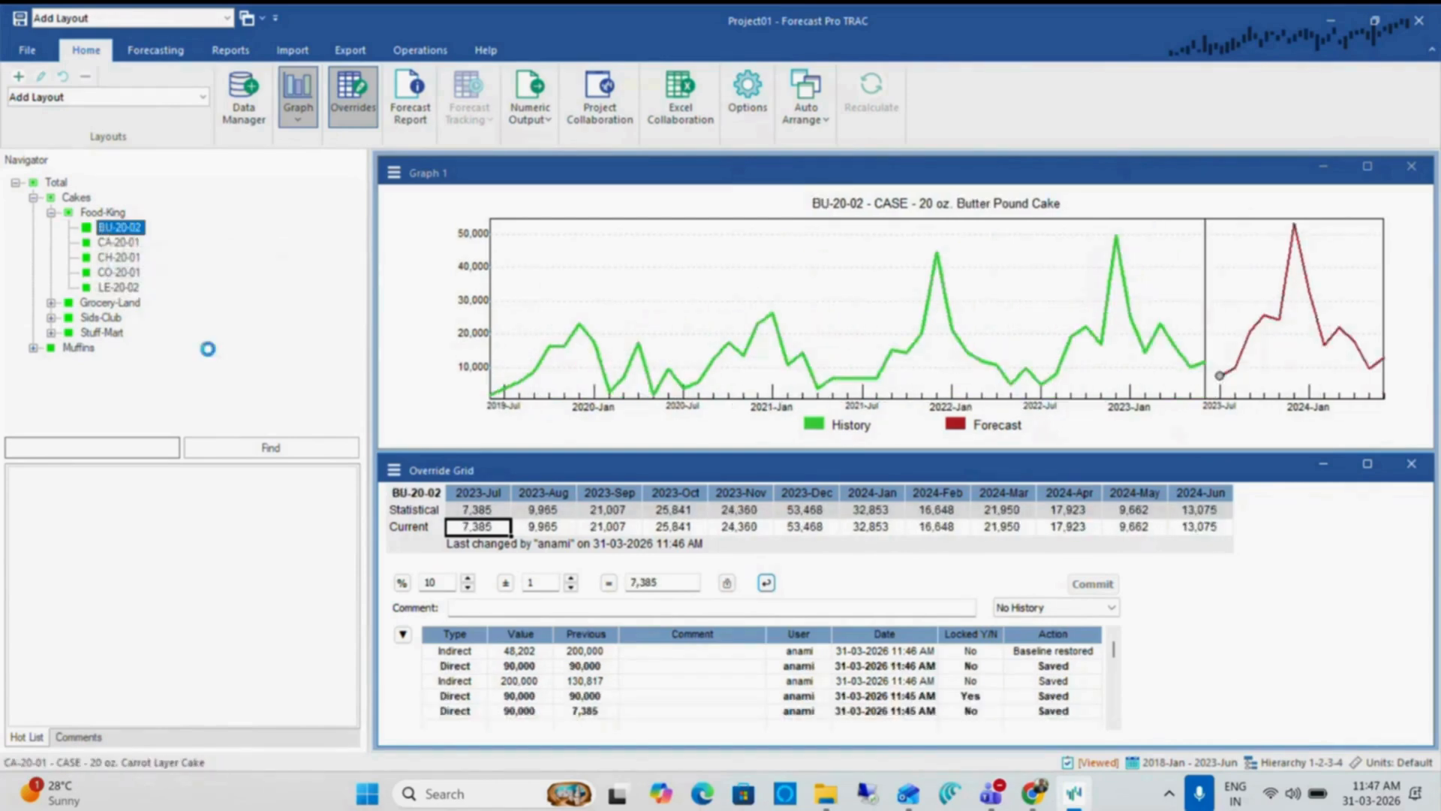
Override the current 2023-Jul forecast of CH-20-01 with 30,000 and reselect its cell to show the change log
key("Down")
key("Down")
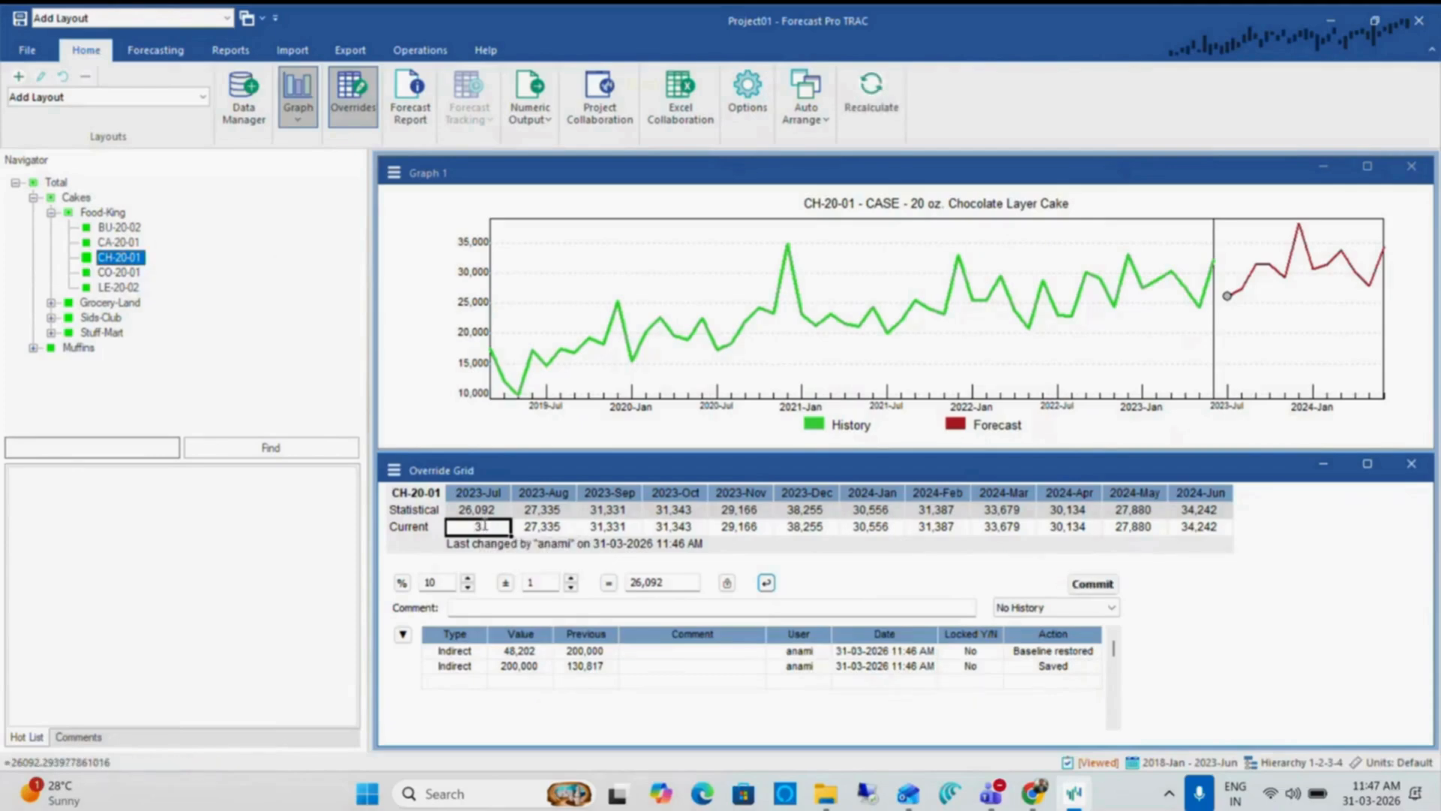
left_click(568, 527)
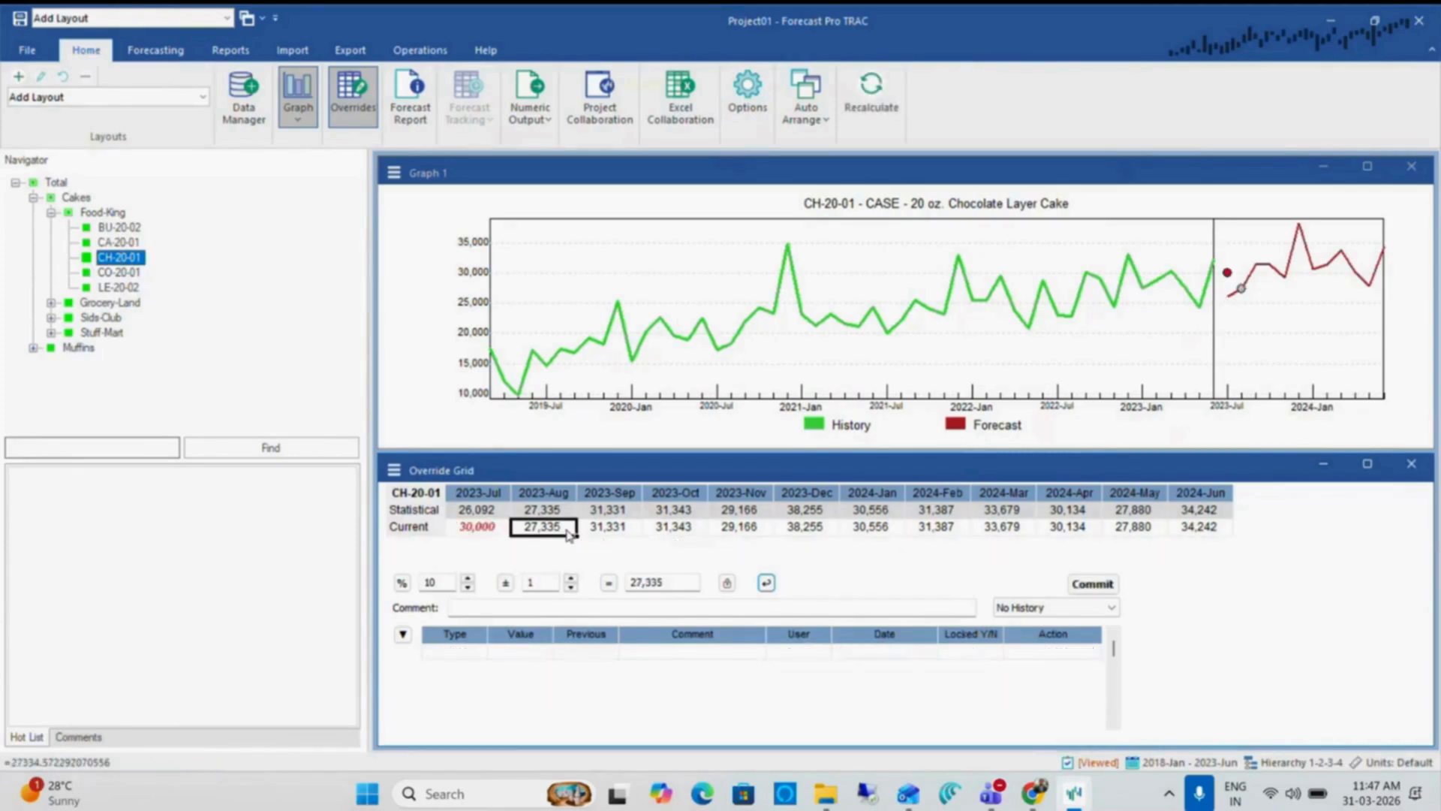
left_click(484, 530)
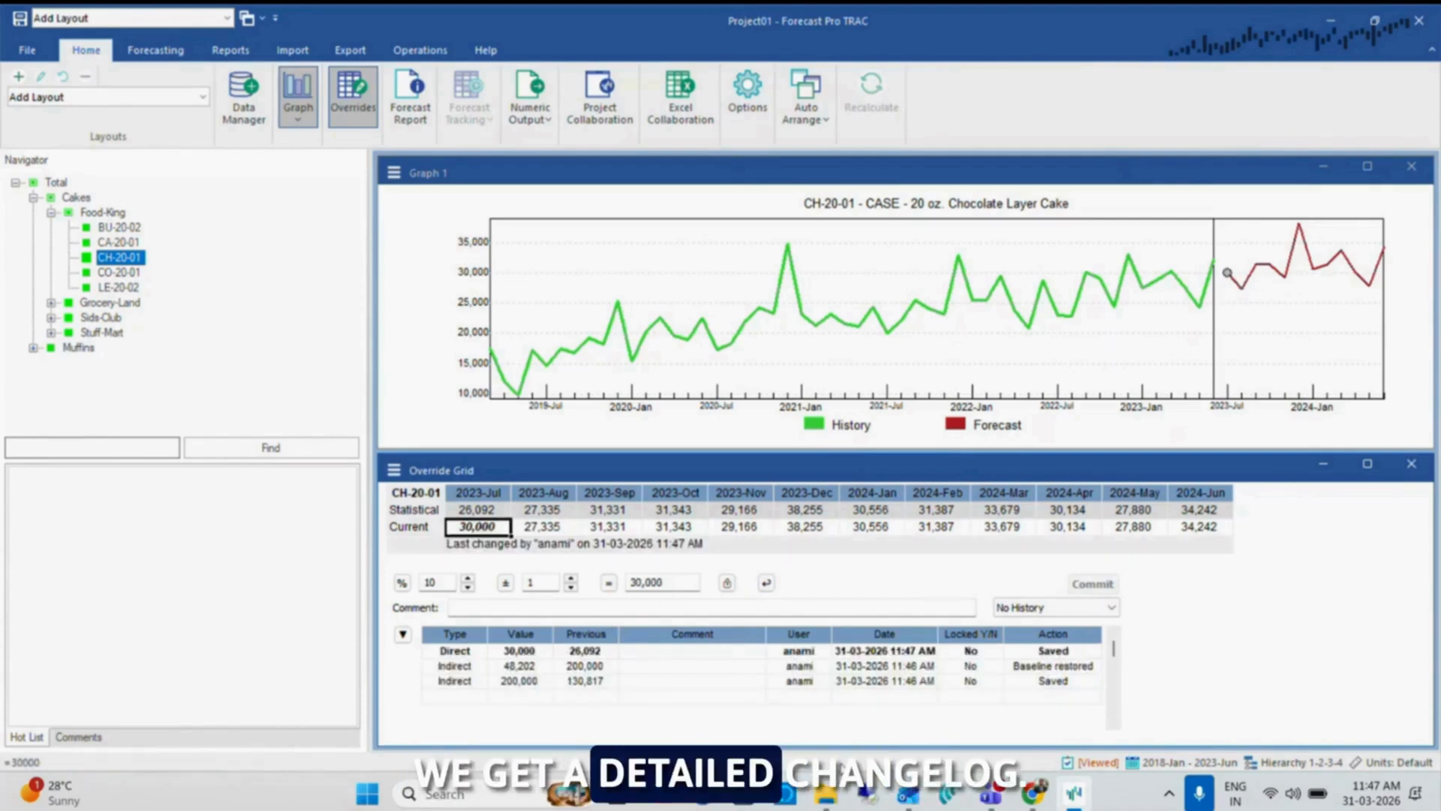
left_click(400, 470)
left_click(466, 44)
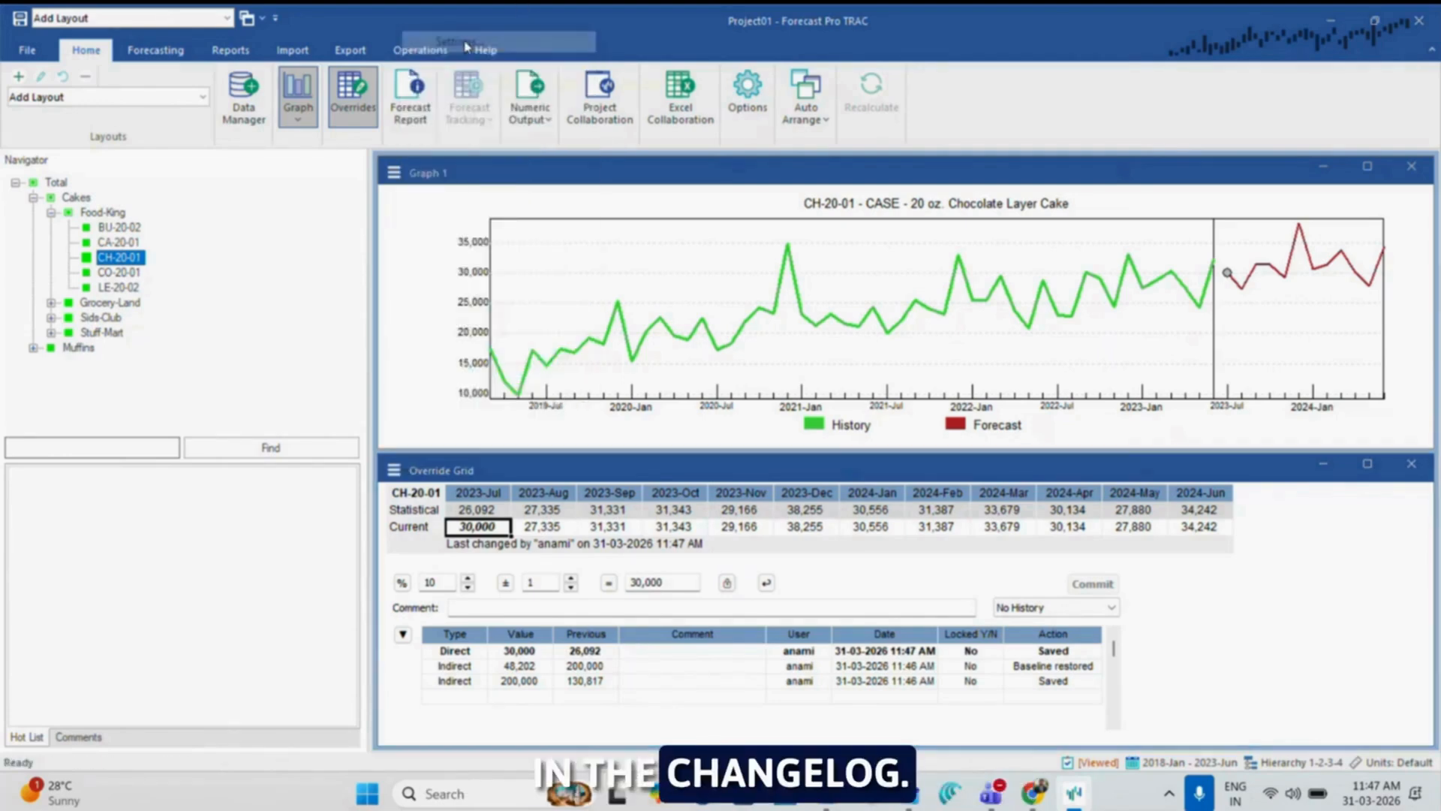
left_click(907, 568)
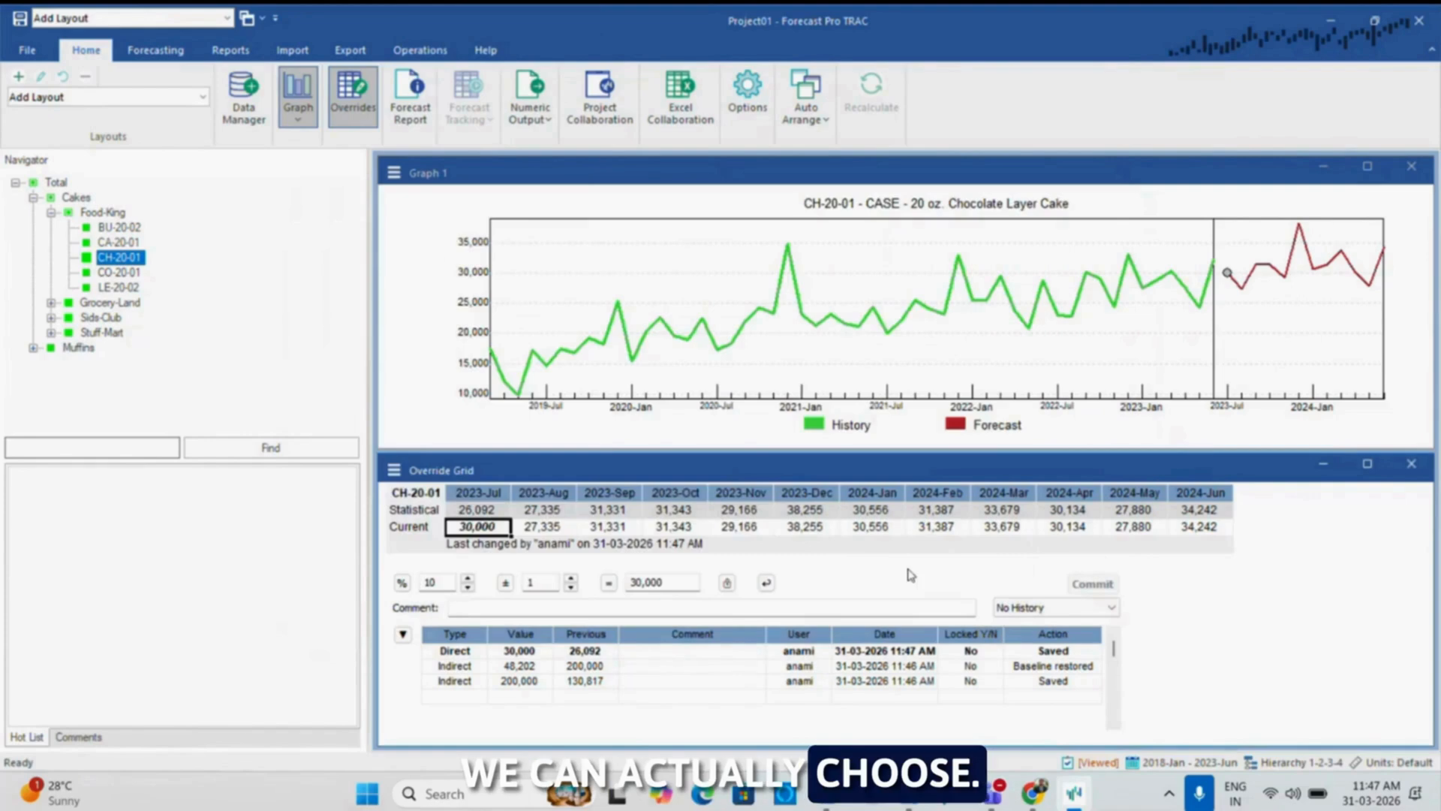
Open the override transactions report for 2023-Jul from the Override Grid and set it to display all items
left_click(394, 470)
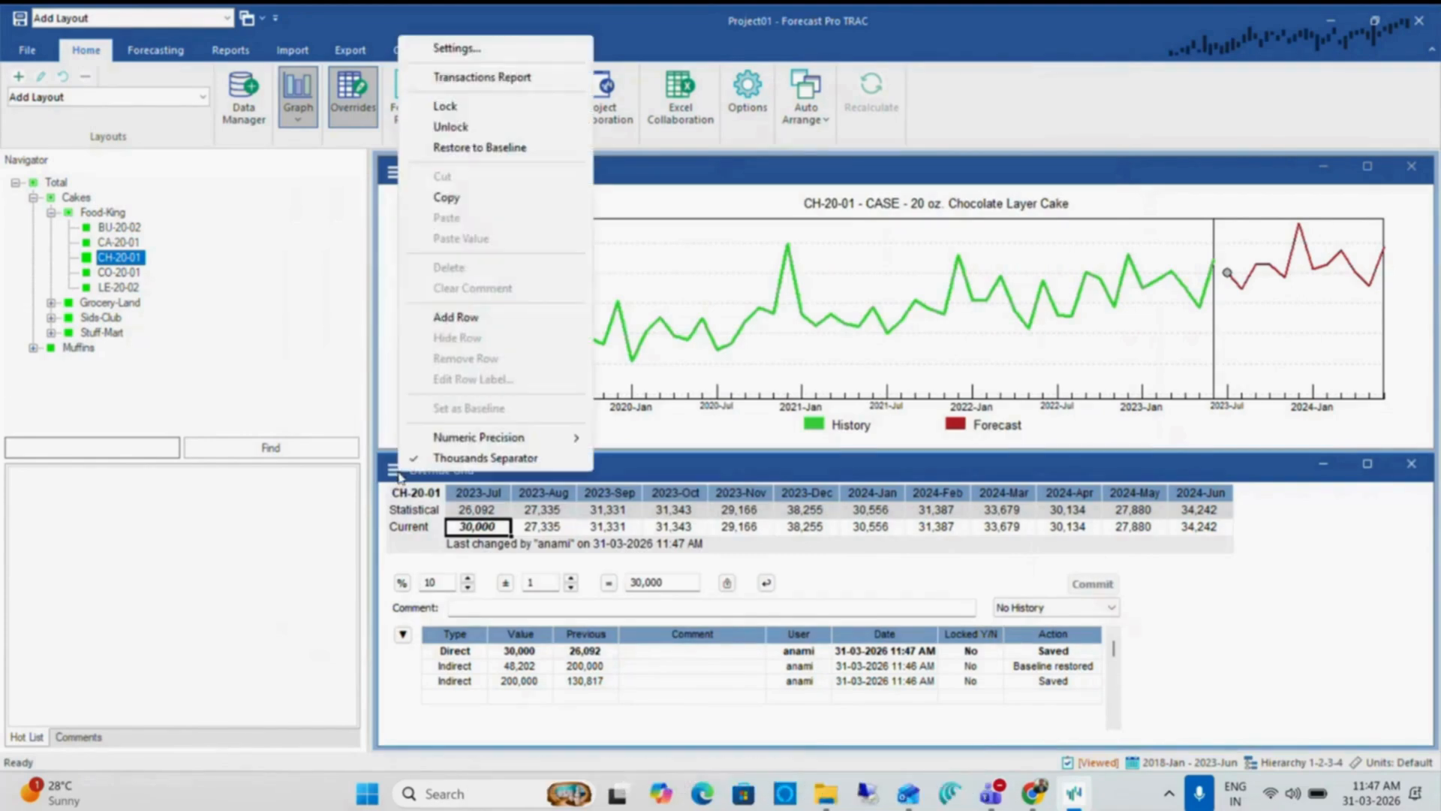
left_click(443, 75)
left_click(612, 297)
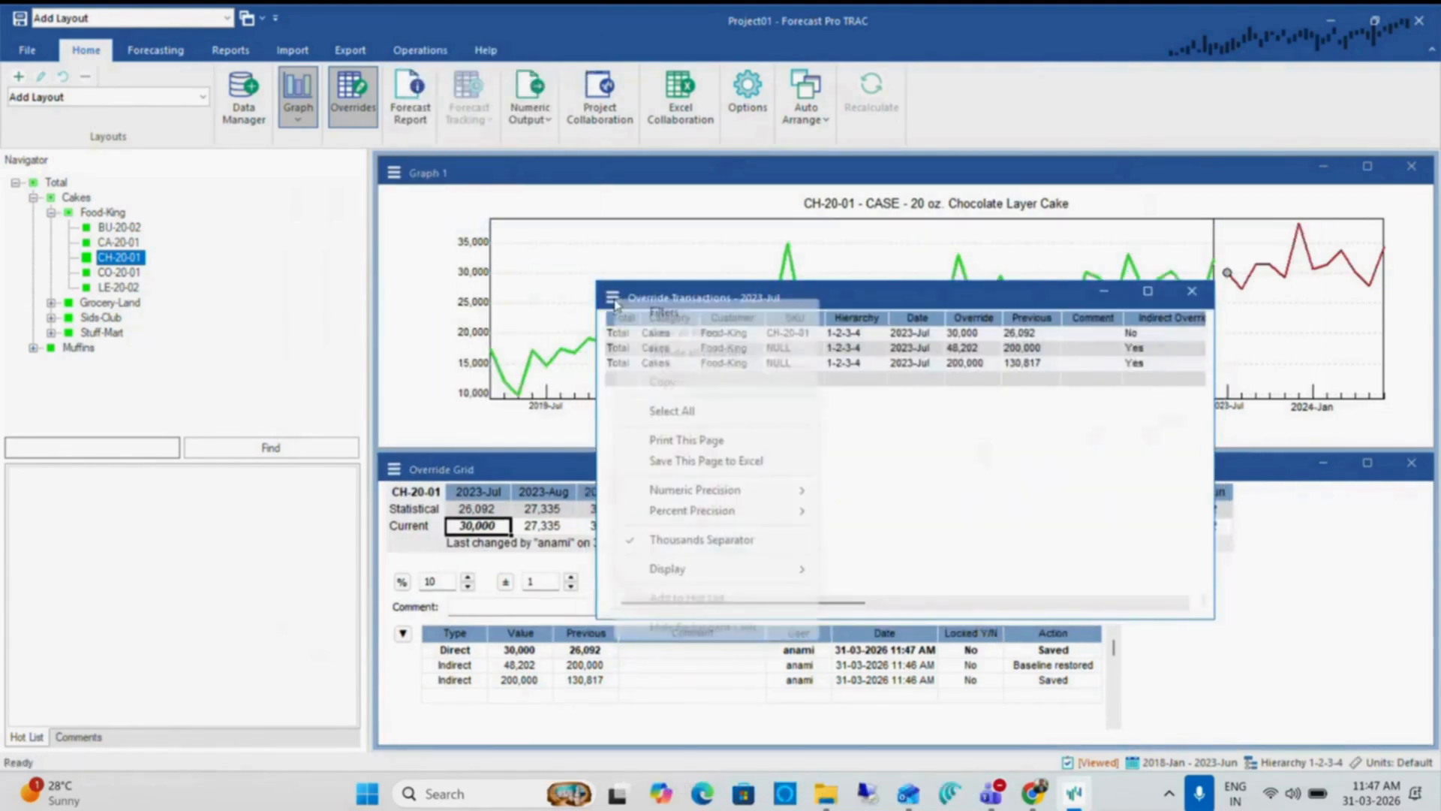
mouse_move(754, 575)
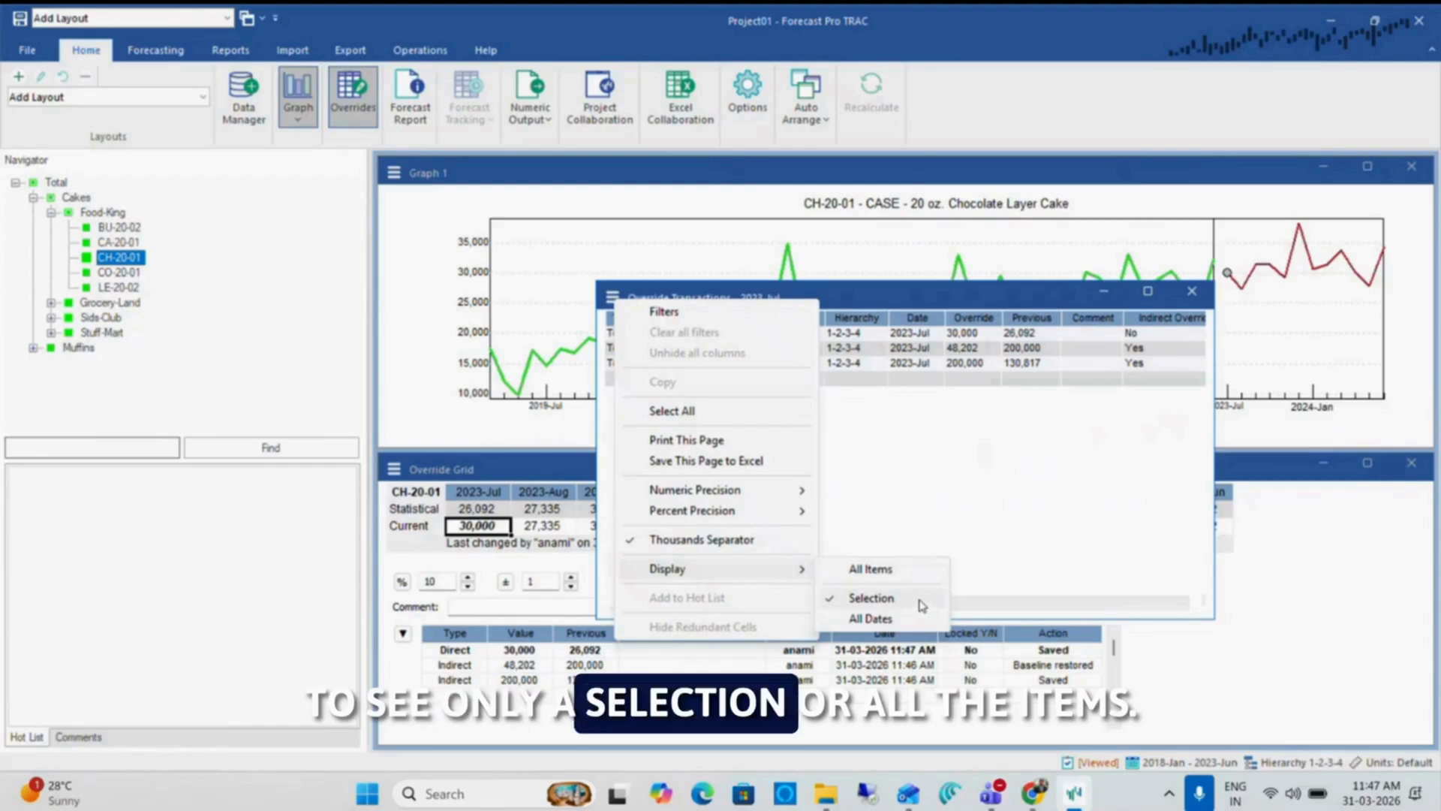
left_click(867, 569)
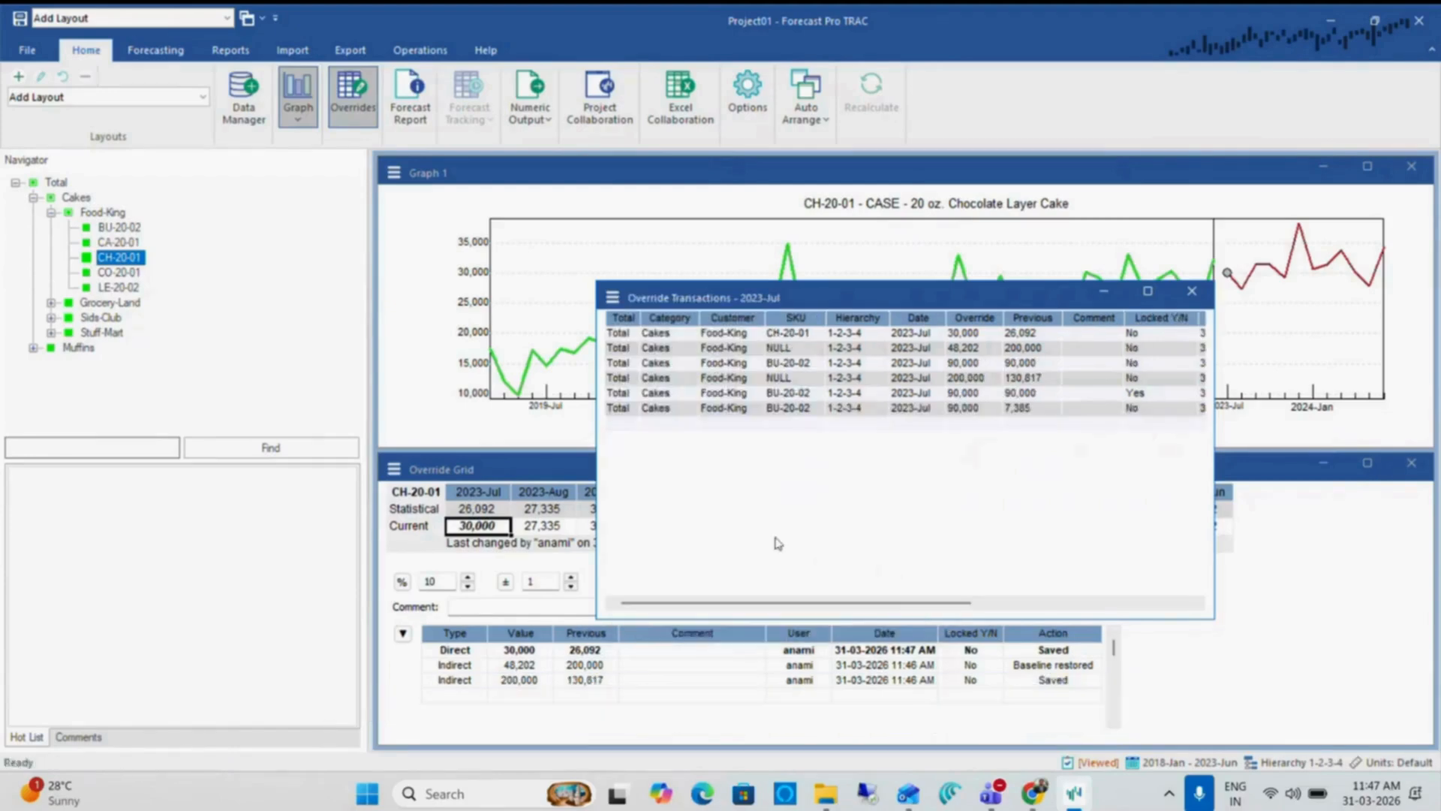
Reposition the Override Transactions report while reviewing it, and close it
left_click_drag(771, 299, 553, 257)
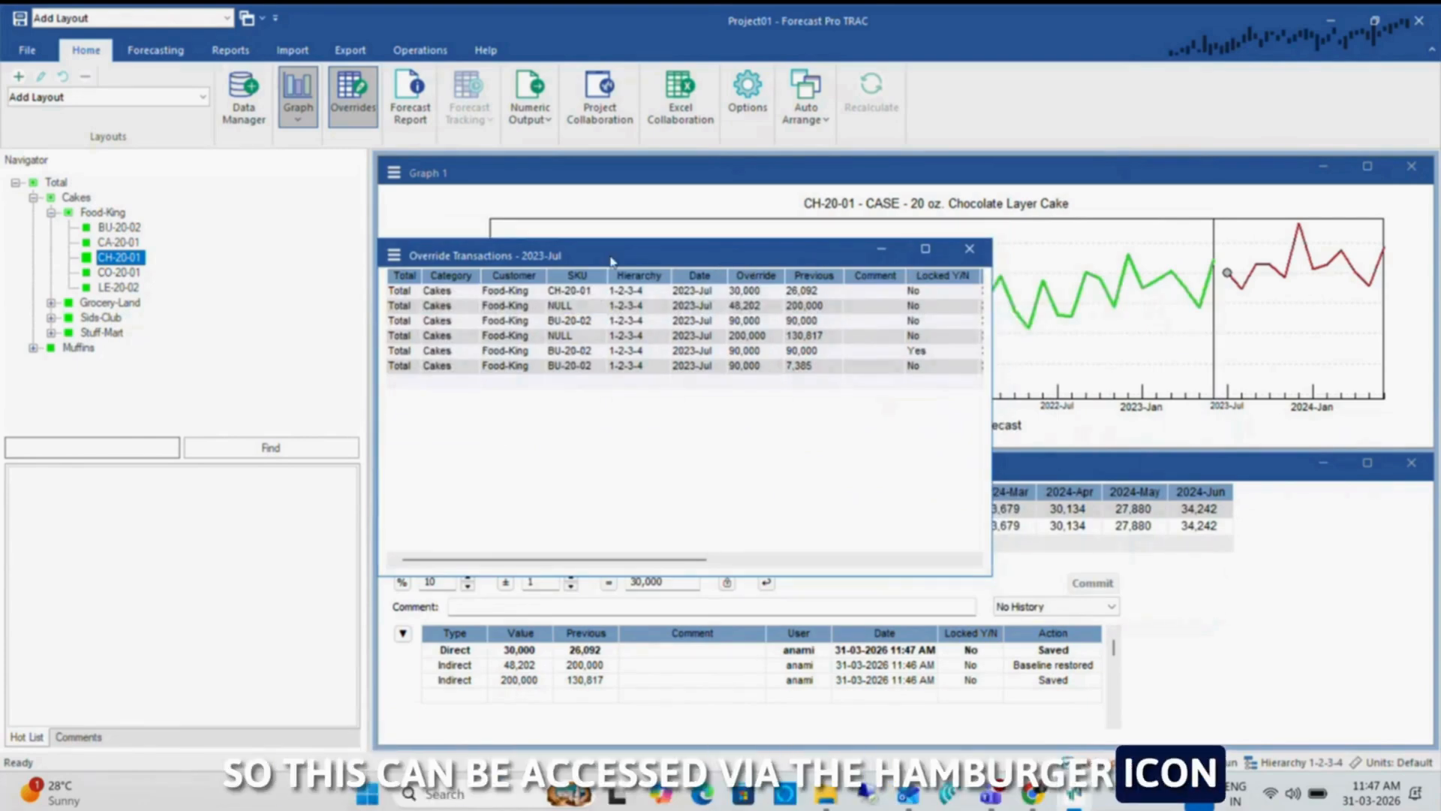
left_click_drag(610, 258, 833, 391)
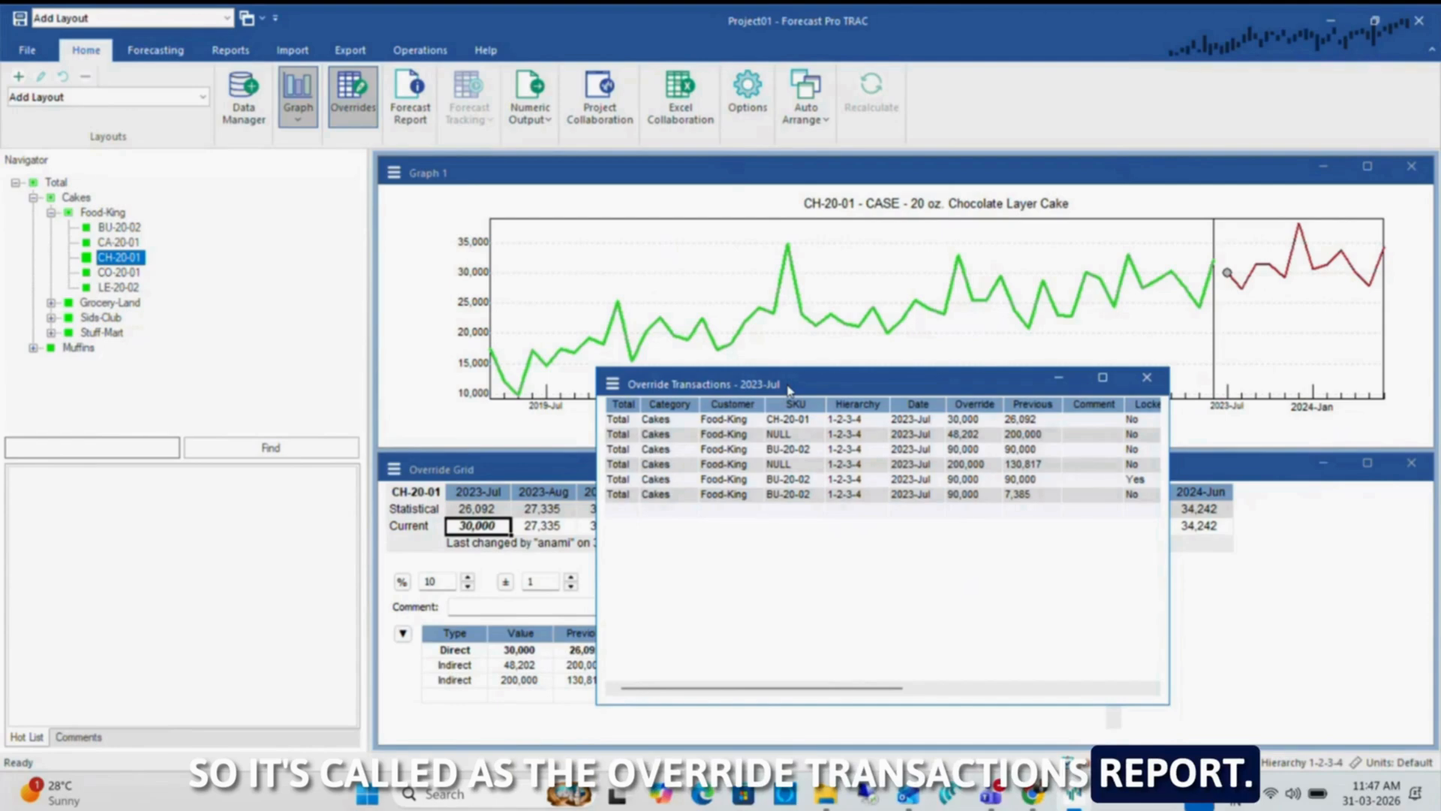
left_click(1147, 378)
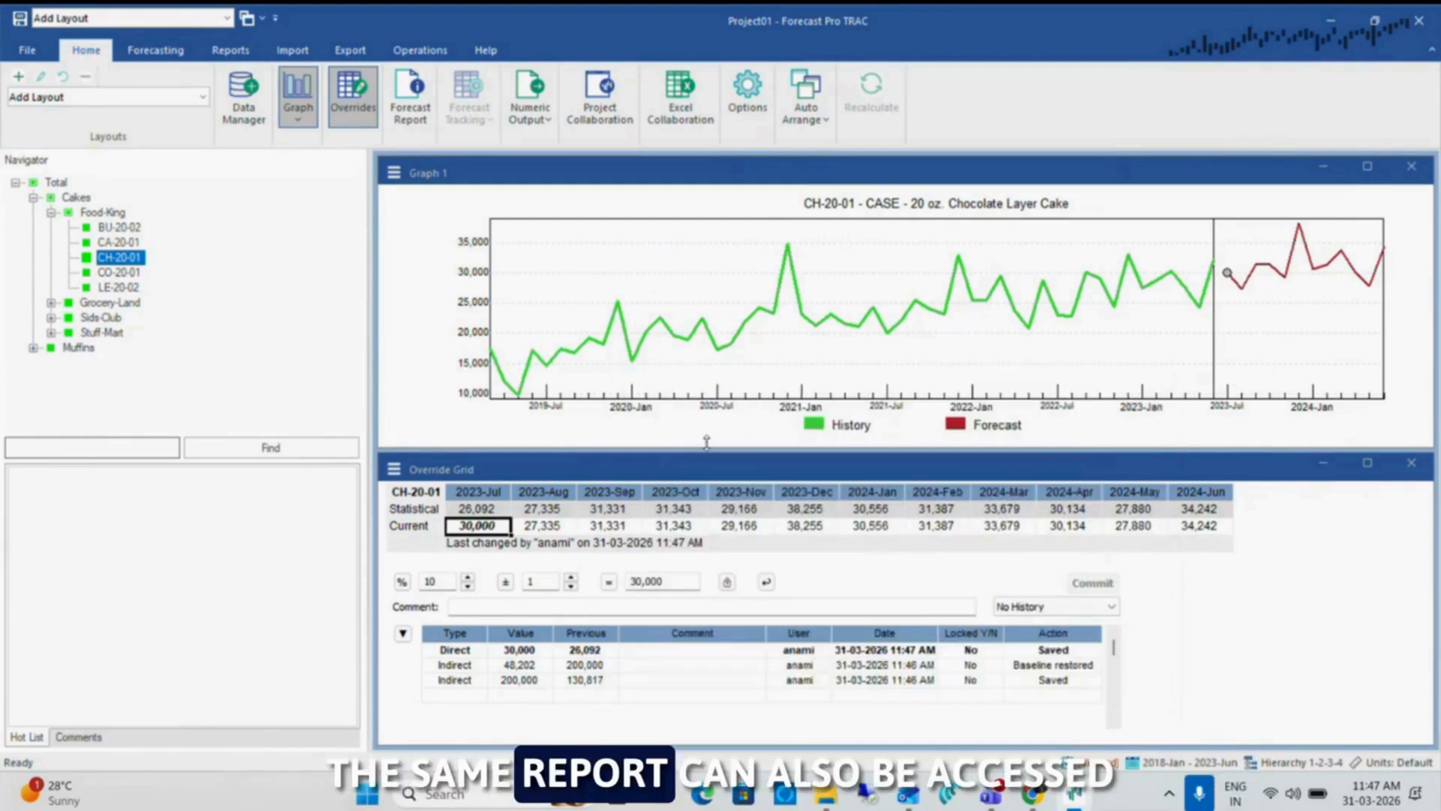
Open the Override Transactions report from the reports, move and widen it to review the logged overrides, and close it
left_click(246, 52)
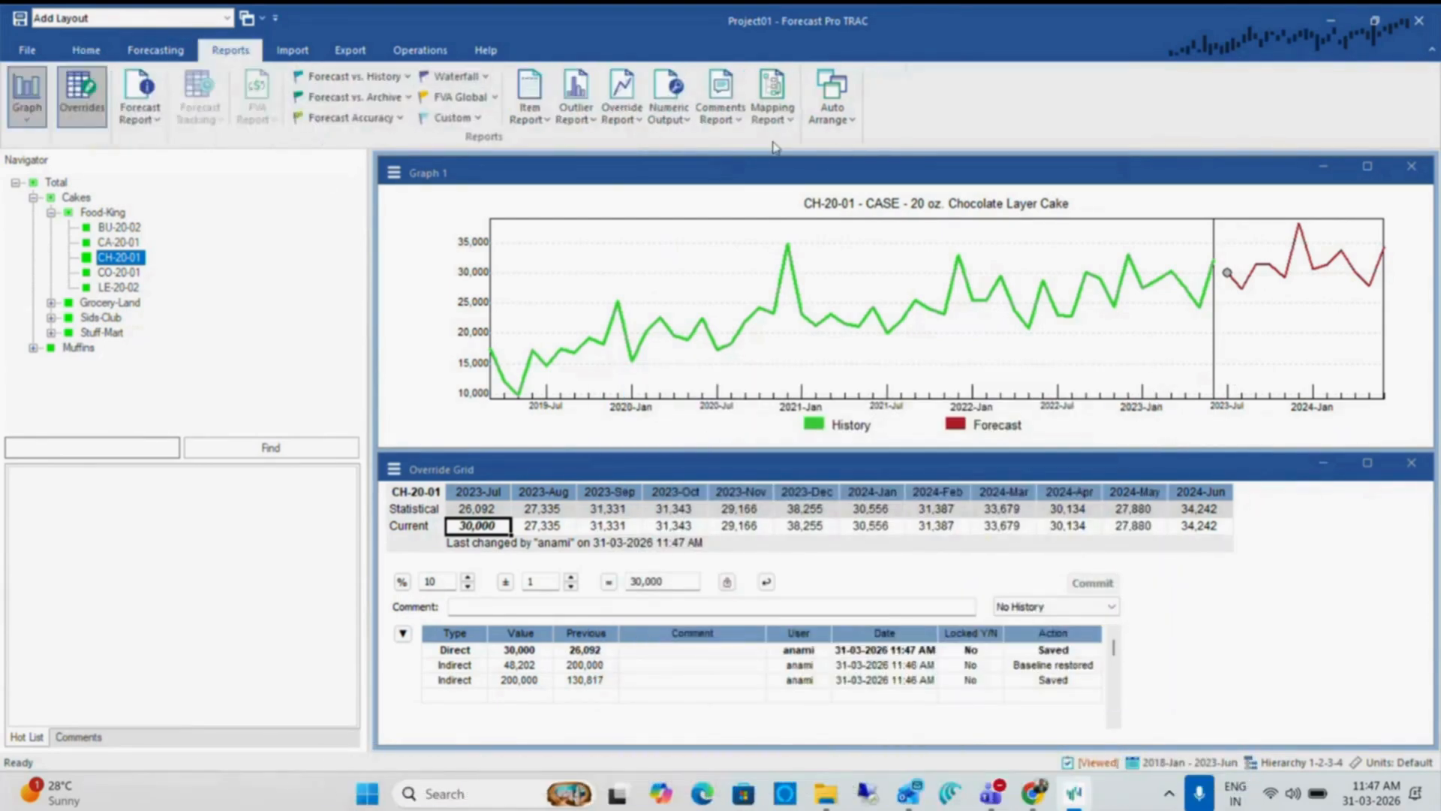
left_click(626, 118)
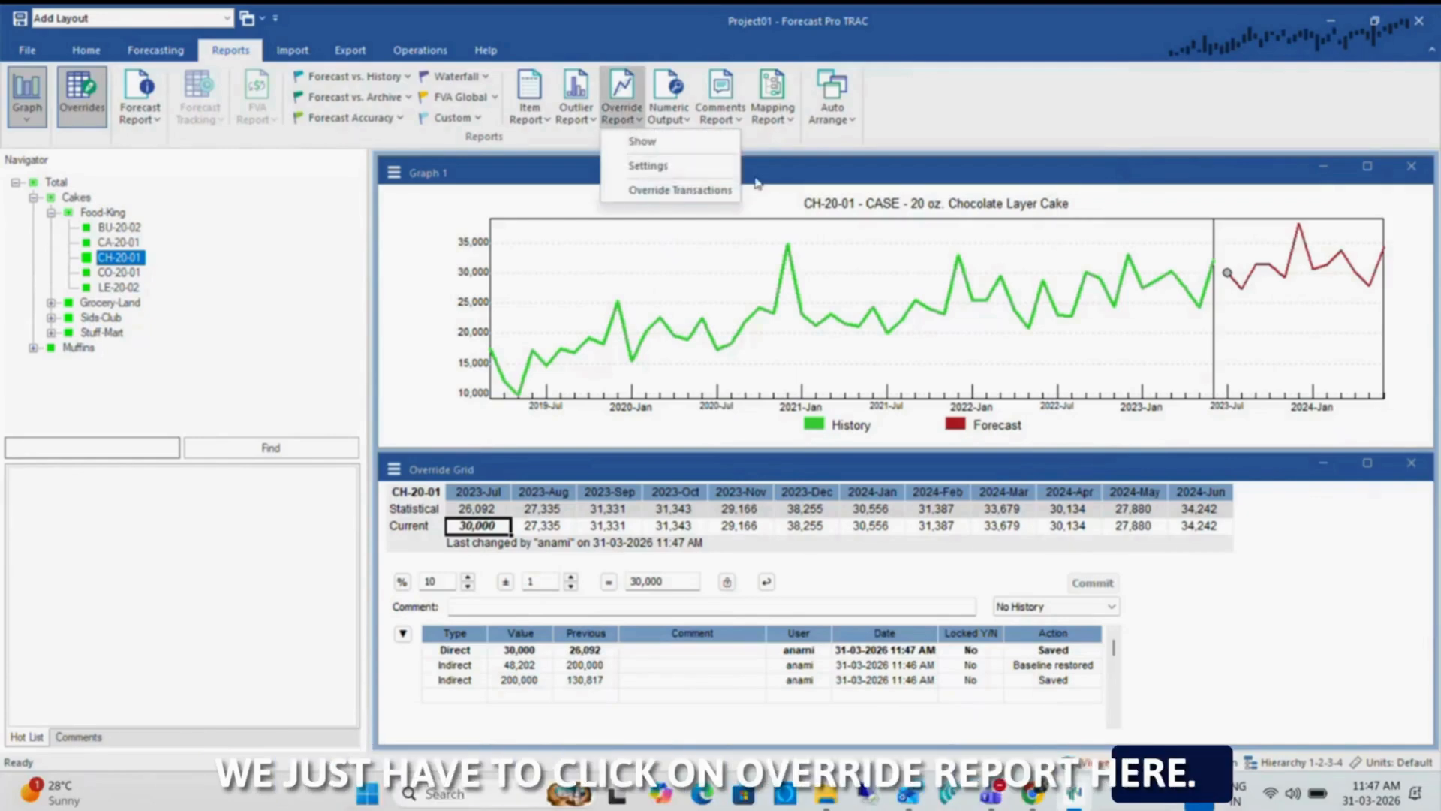
left_click(723, 192)
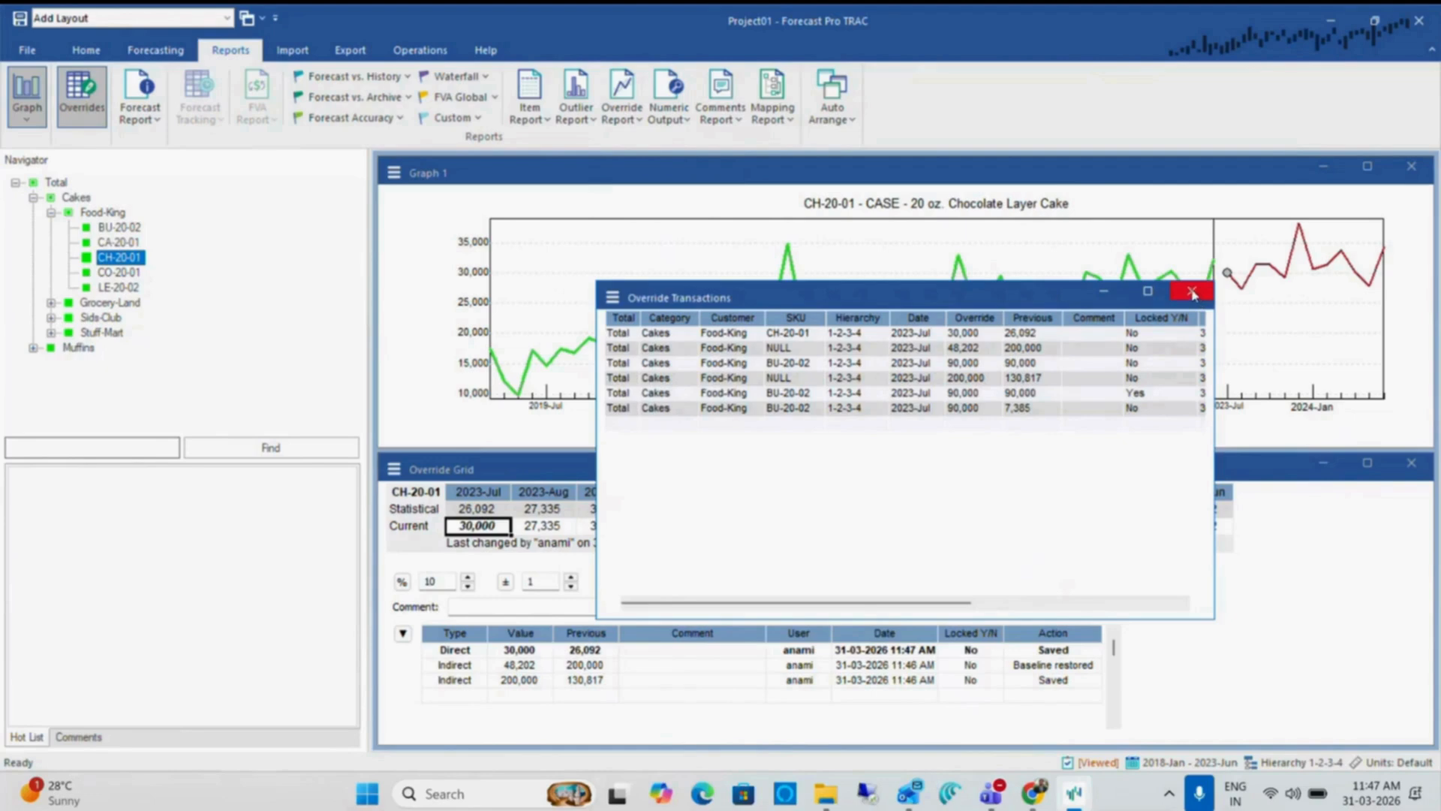
left_click_drag(826, 299, 608, 214)
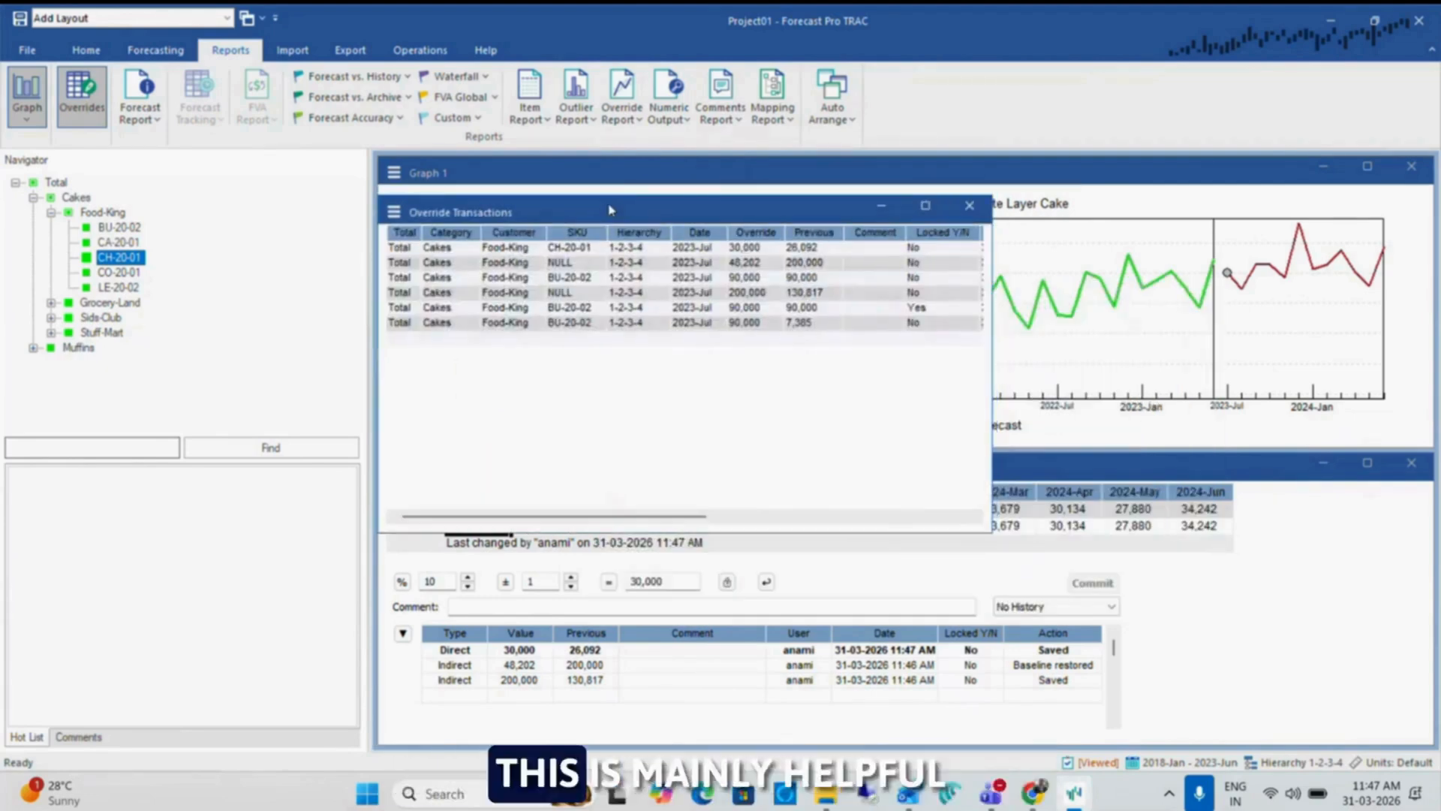
left_click_drag(991, 531, 1210, 530)
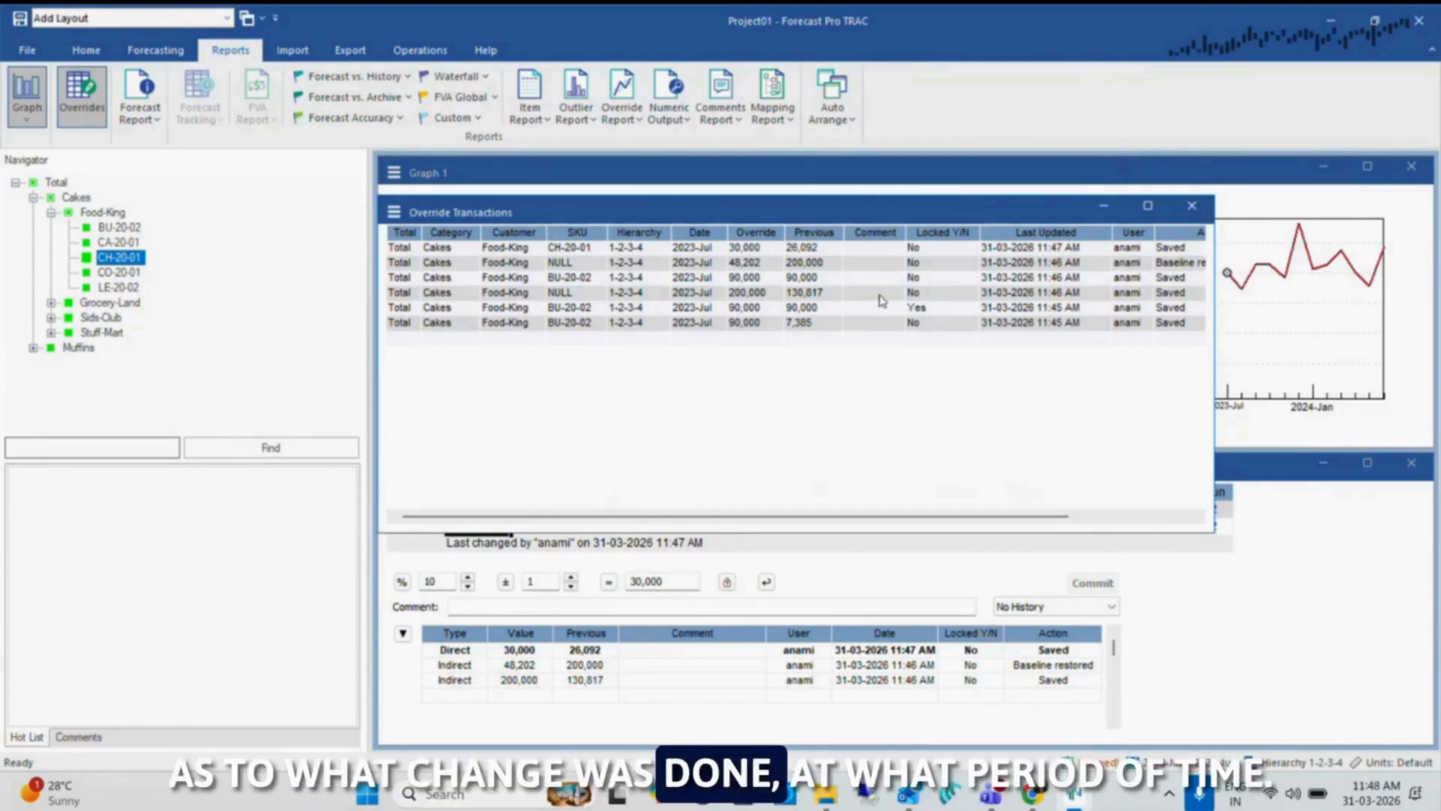
left_click(1192, 206)
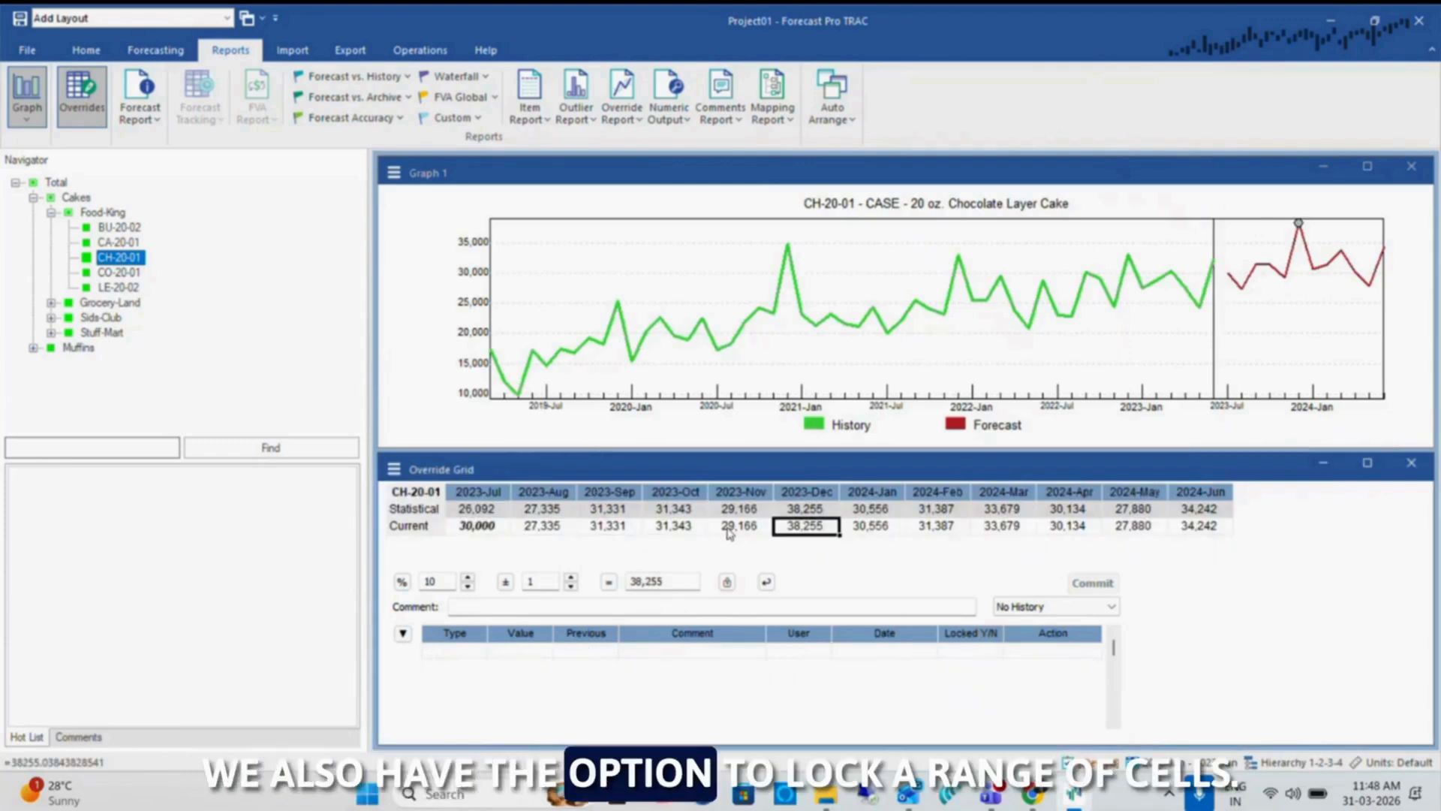
Lock the current forecasts of CH-20-01 from 2023-Oct through 2024-Mar and check the 2024-Jan change log
left_click_drag(698, 531, 835, 529)
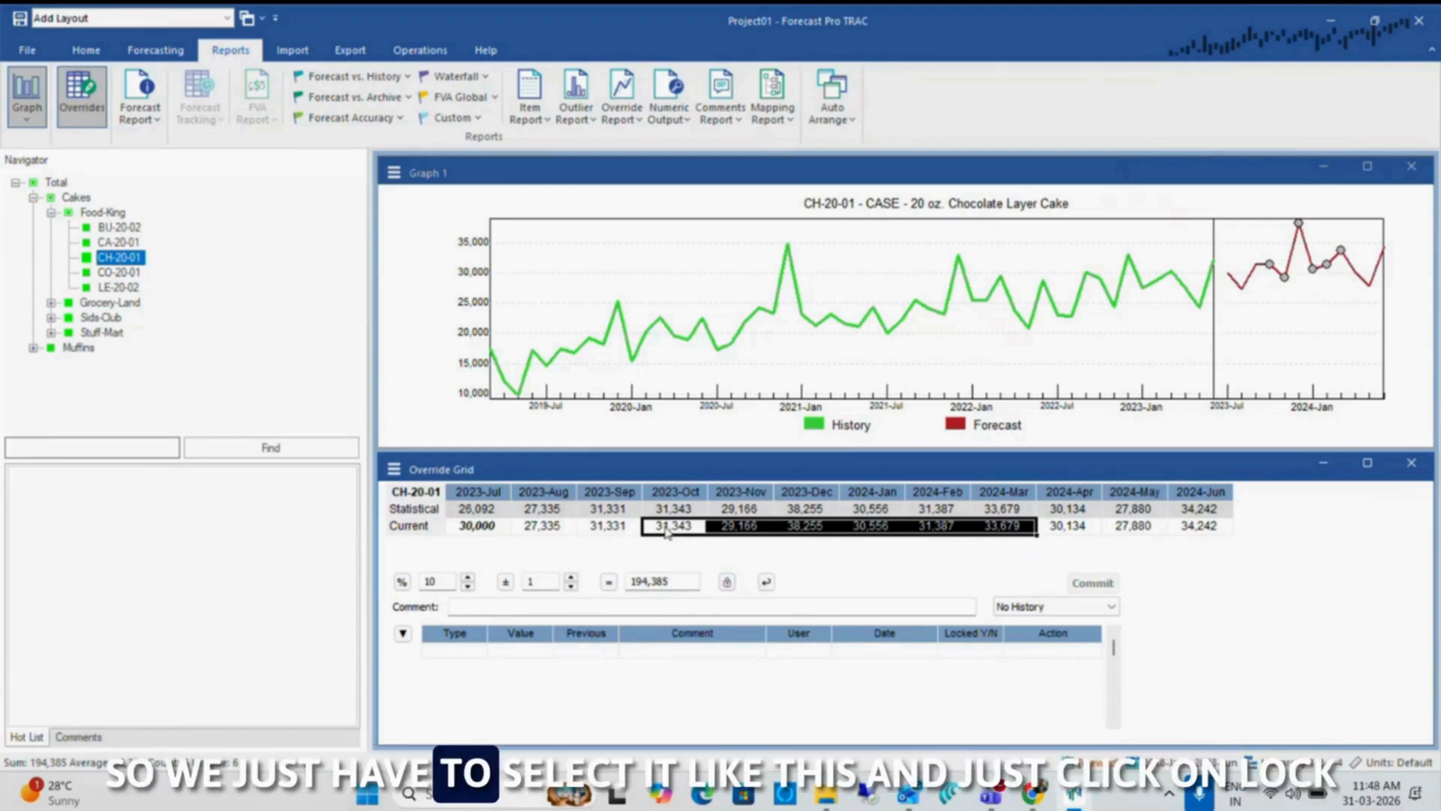
left_click(726, 582)
left_click(849, 526)
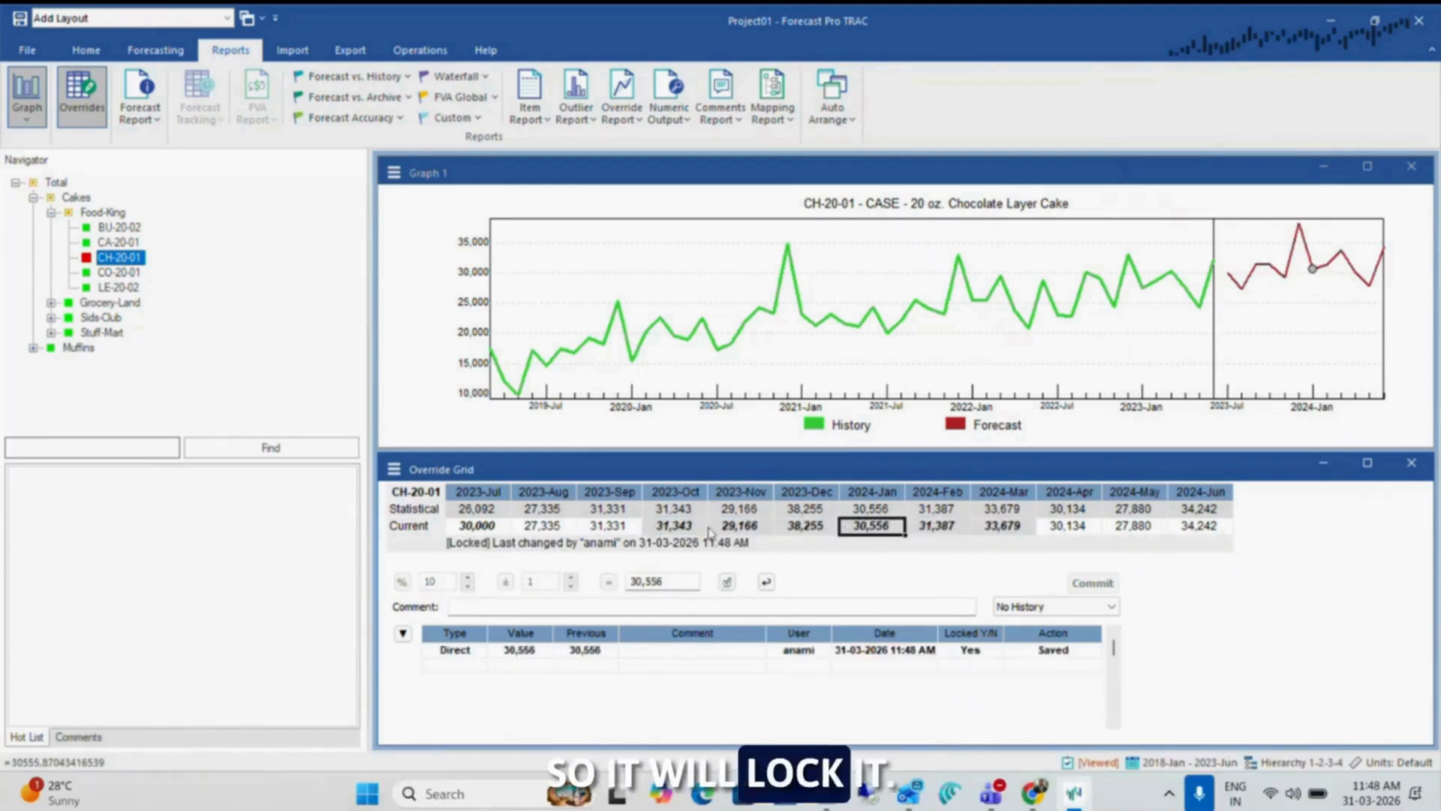
Unlock the CH-20-01 forecasts from 2023-Oct through 2024-Mar and restore that range to the baseline
left_click(679, 527)
left_click_drag(678, 528, 1002, 526)
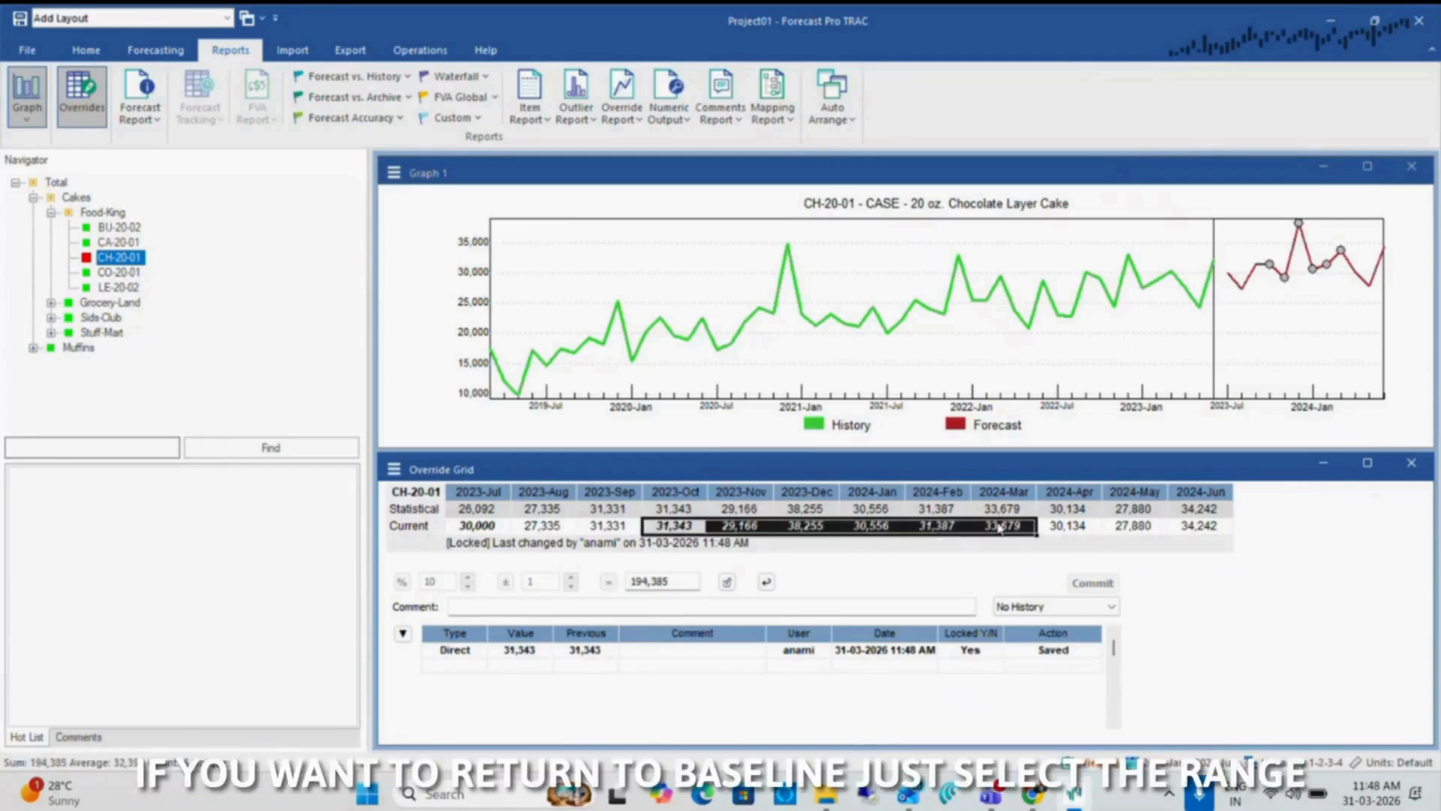
left_click(765, 583)
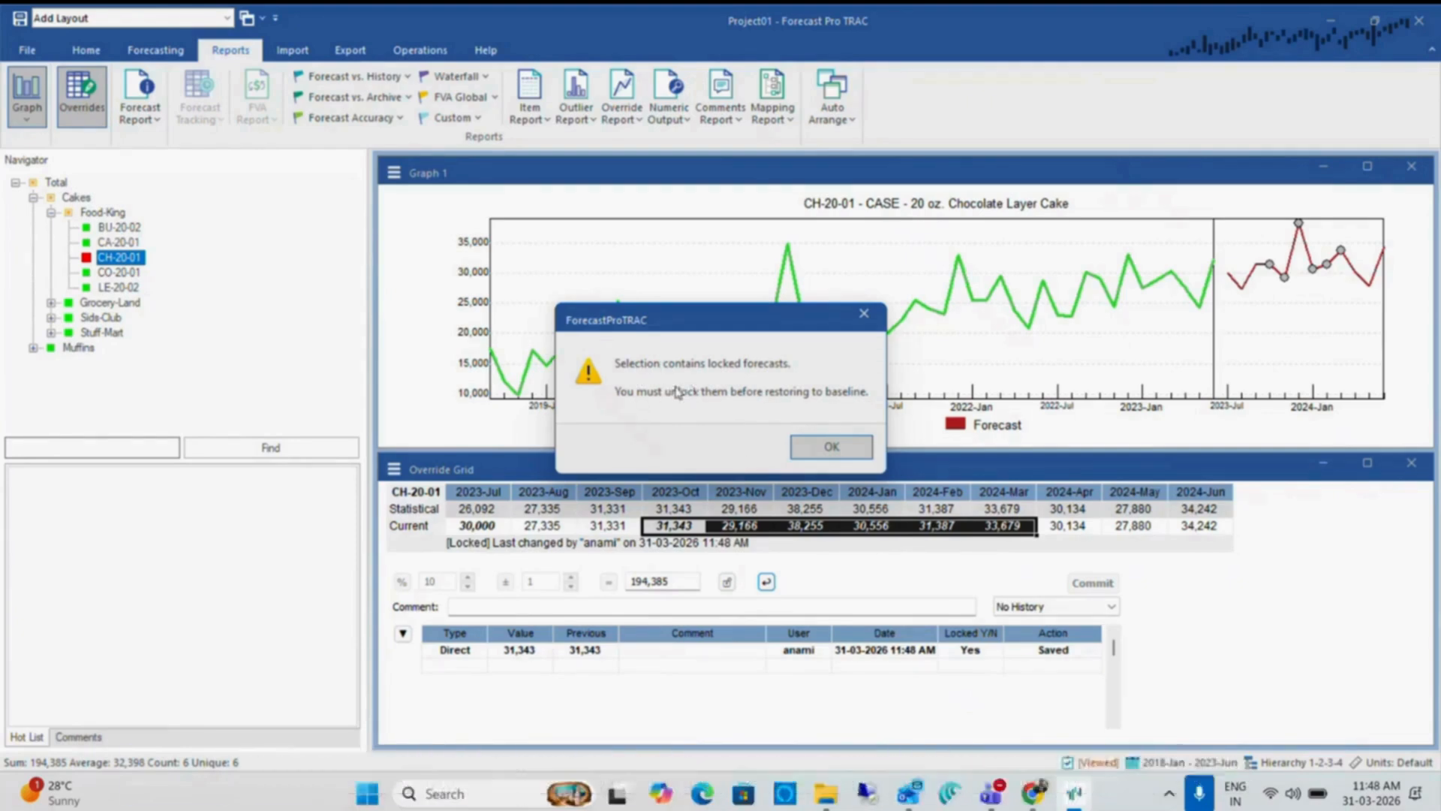
left_click(825, 448)
left_click(726, 581)
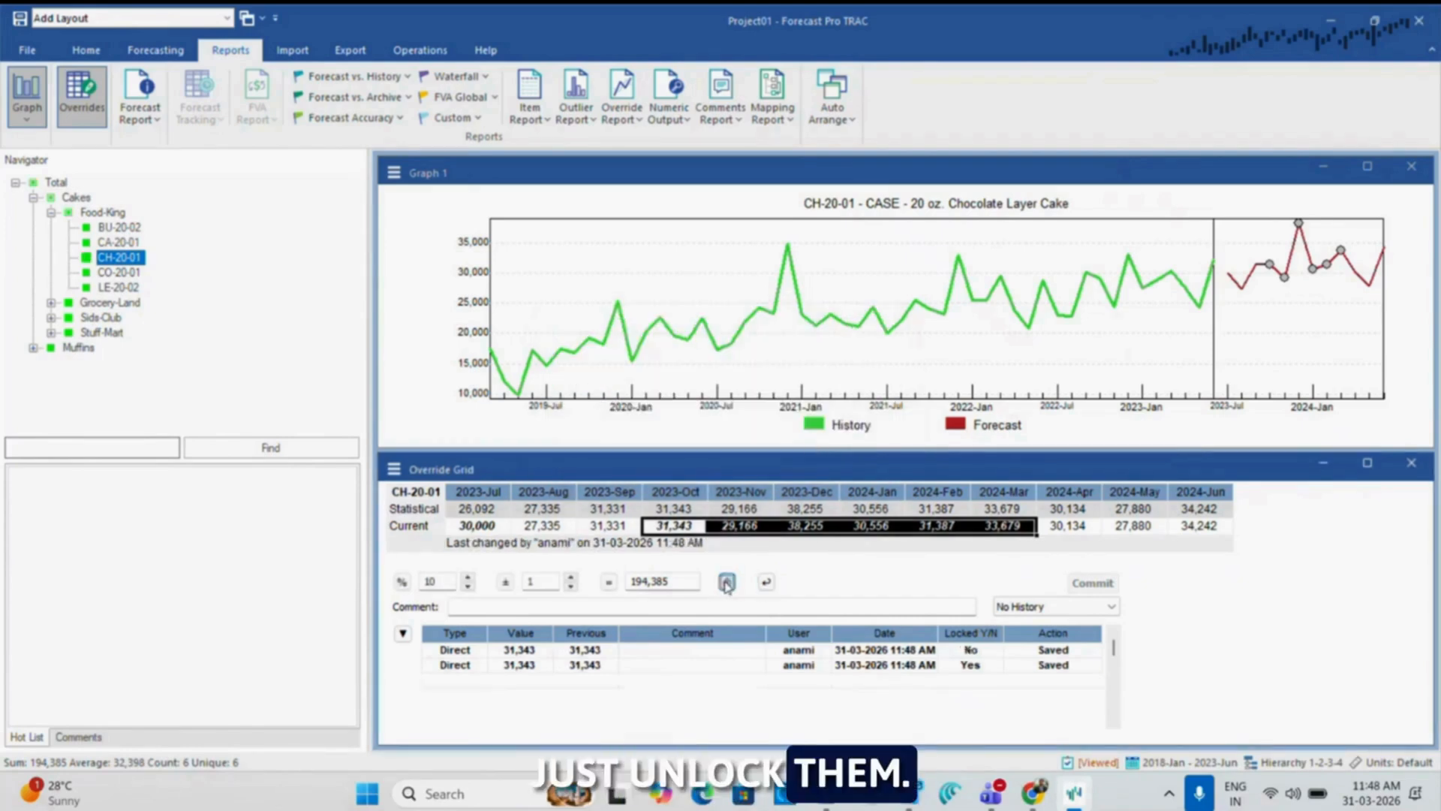
left_click(766, 583)
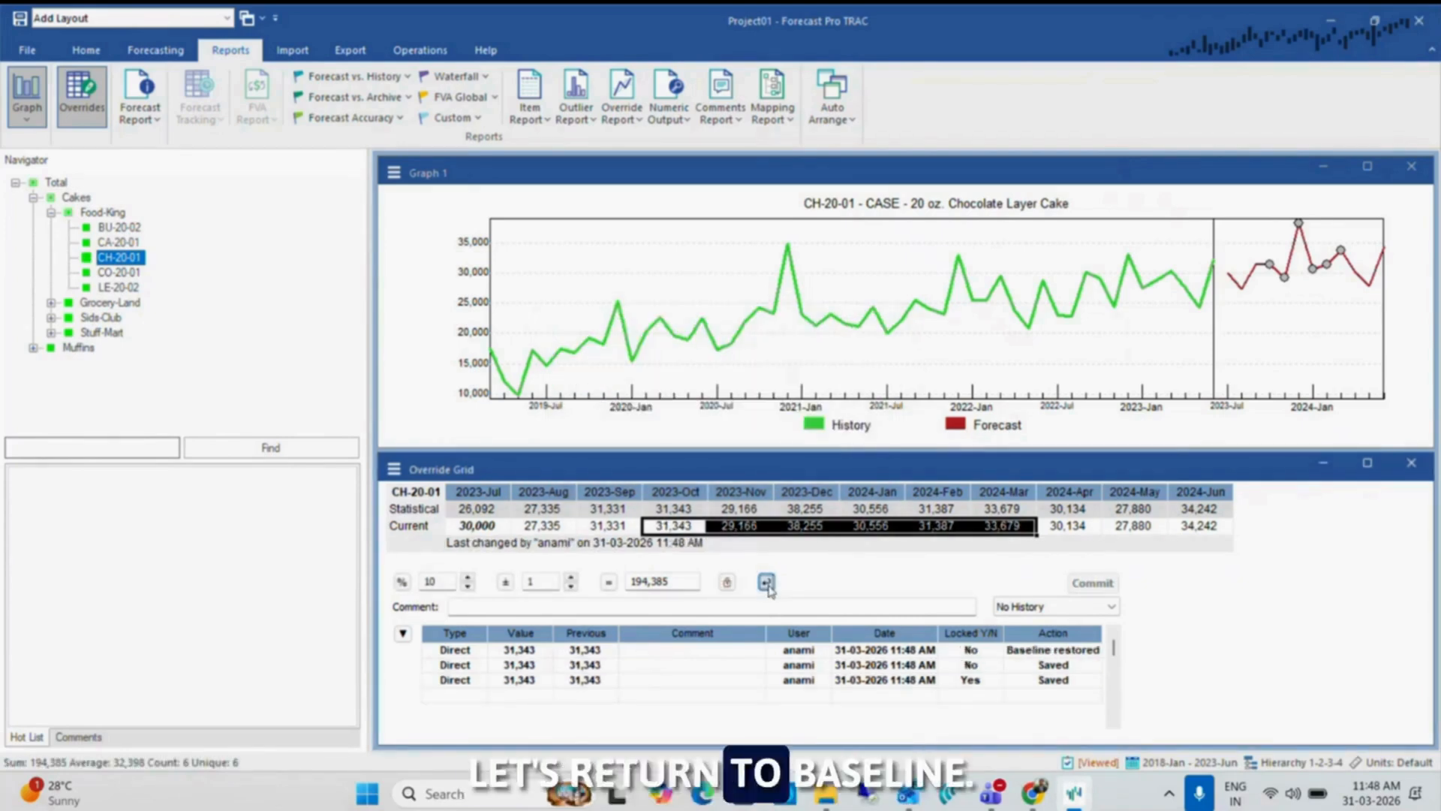
Add the comment "Running a promo" to the 2023-Jul override of CH-20-01
left_click(901, 527)
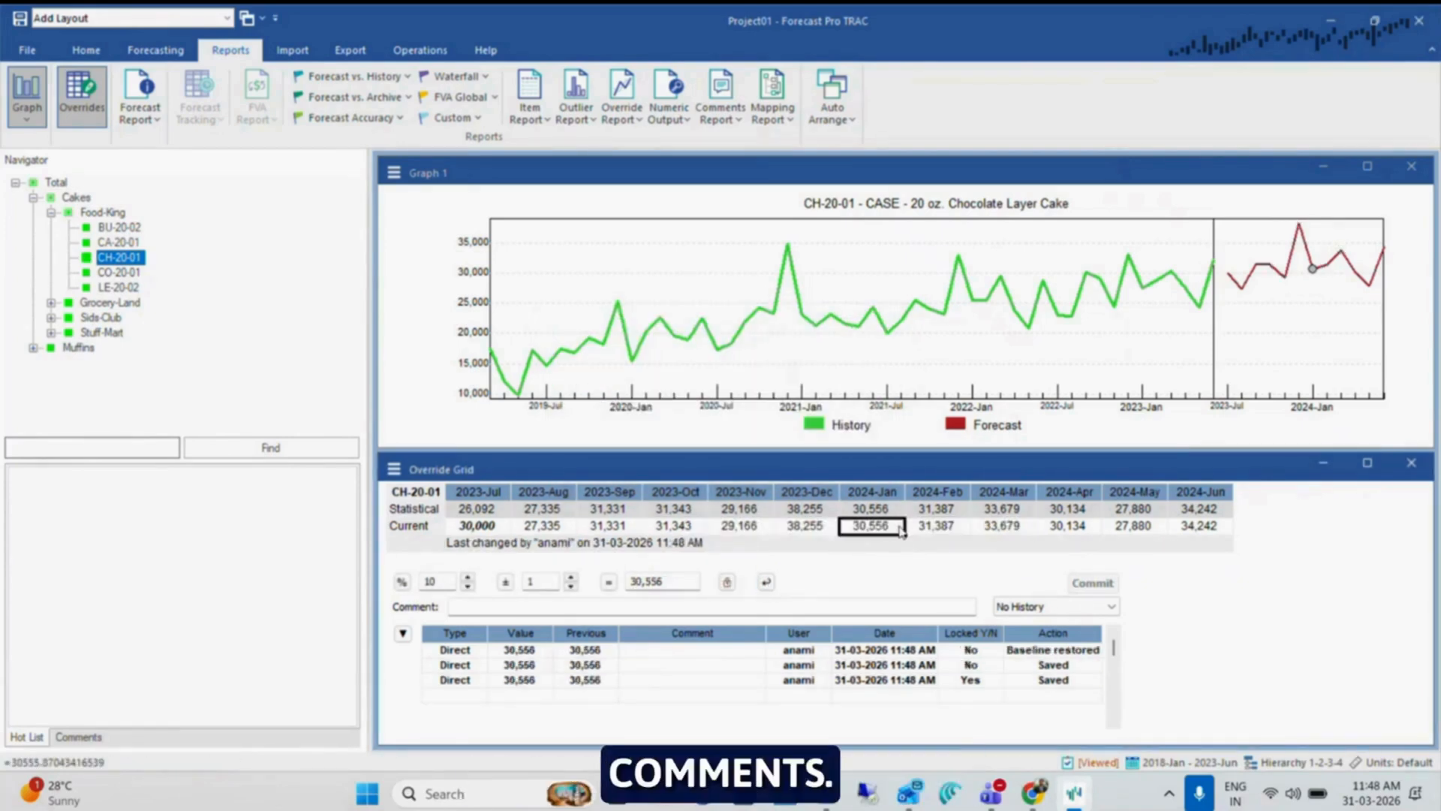
left_click(521, 604)
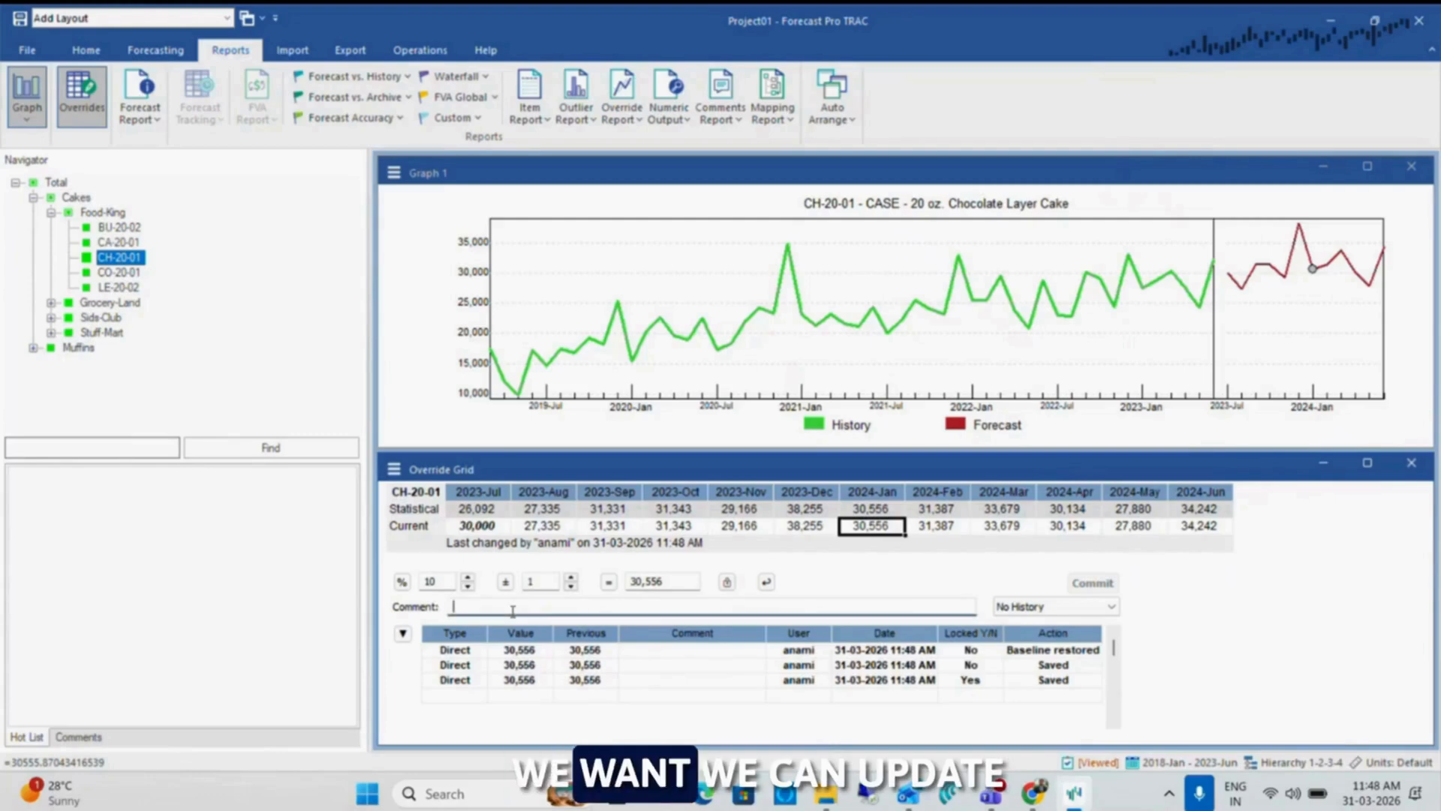
left_click(476, 523)
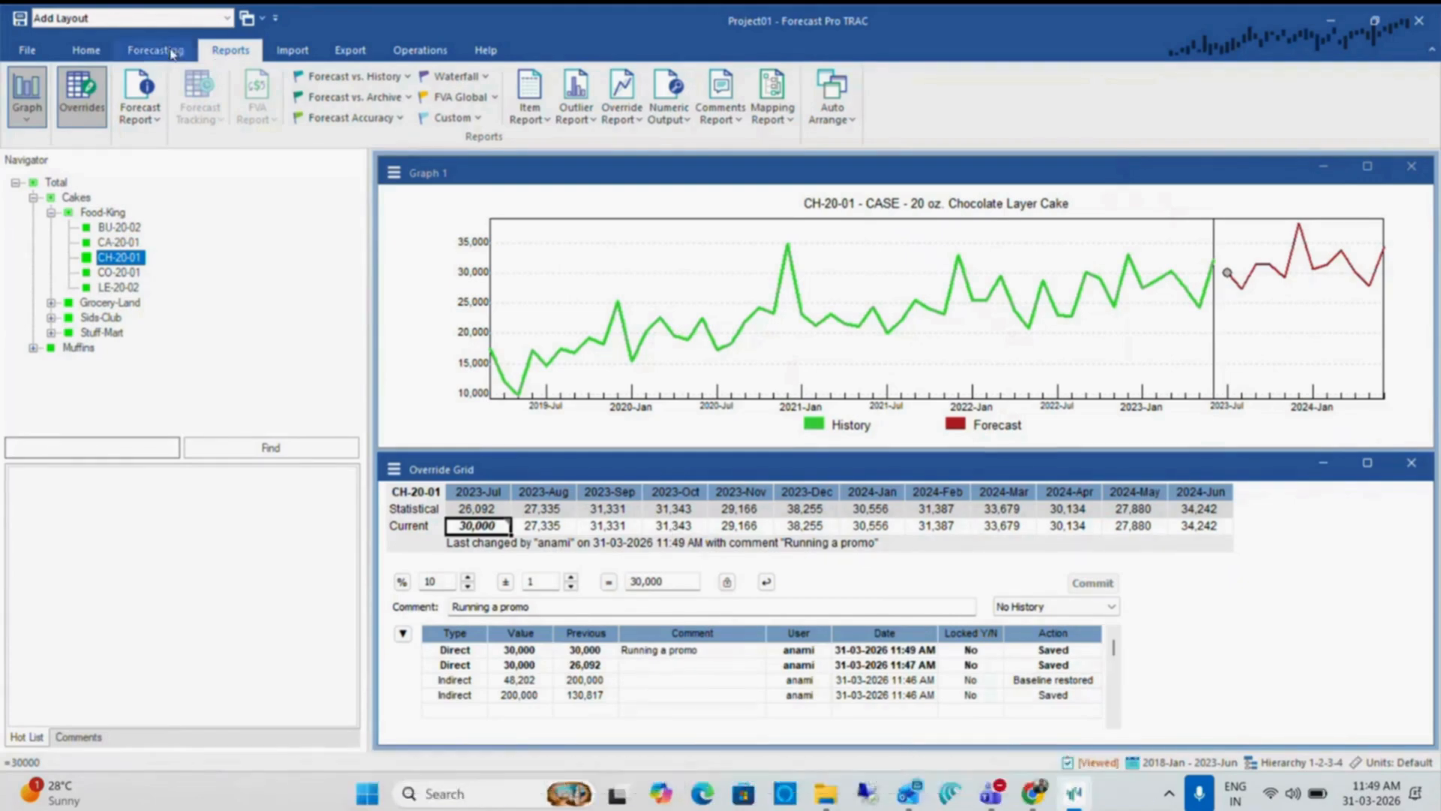
Change the override adjustment mode in the program options to Multi-row Override, accepting the data-loss warning
left_click(85, 50)
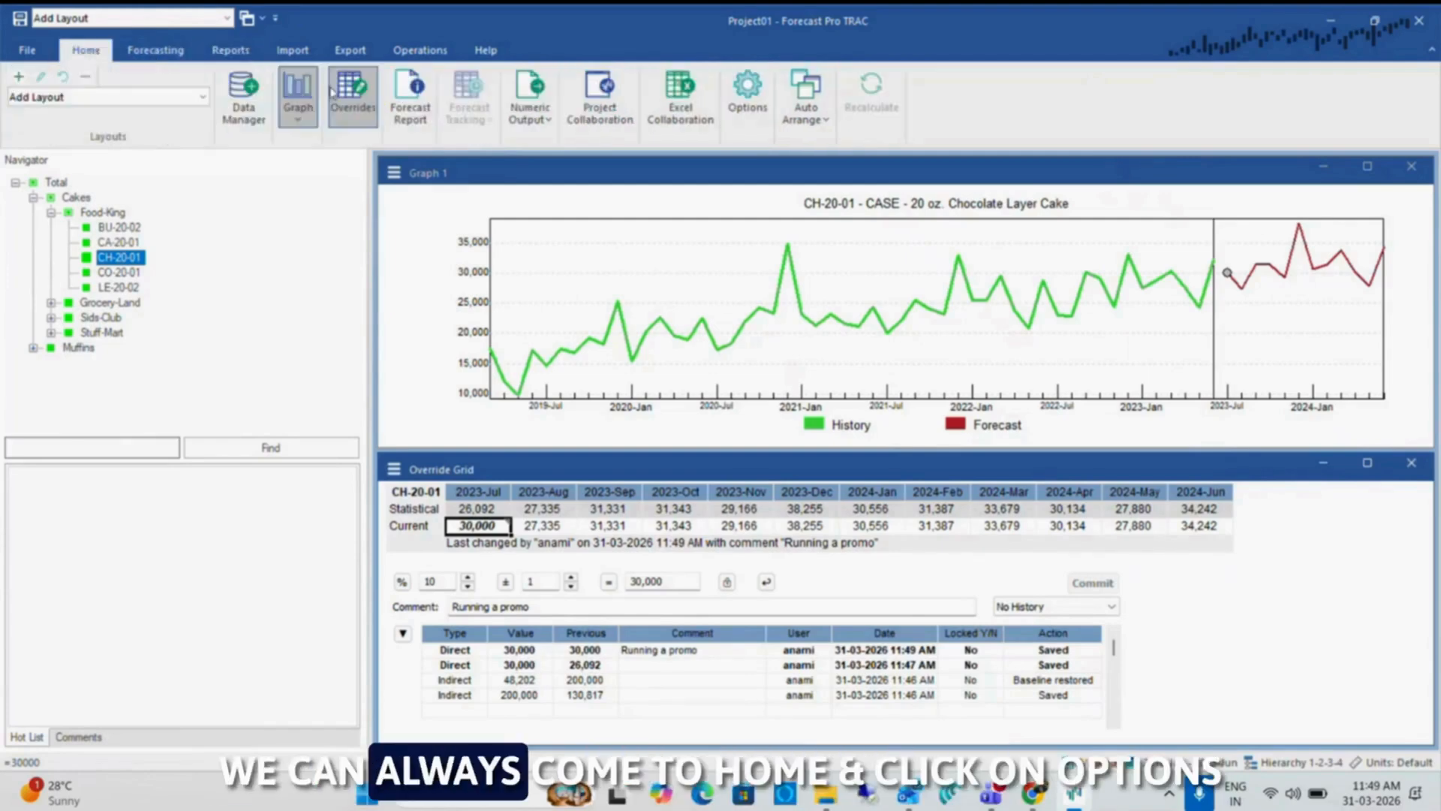
left_click(748, 93)
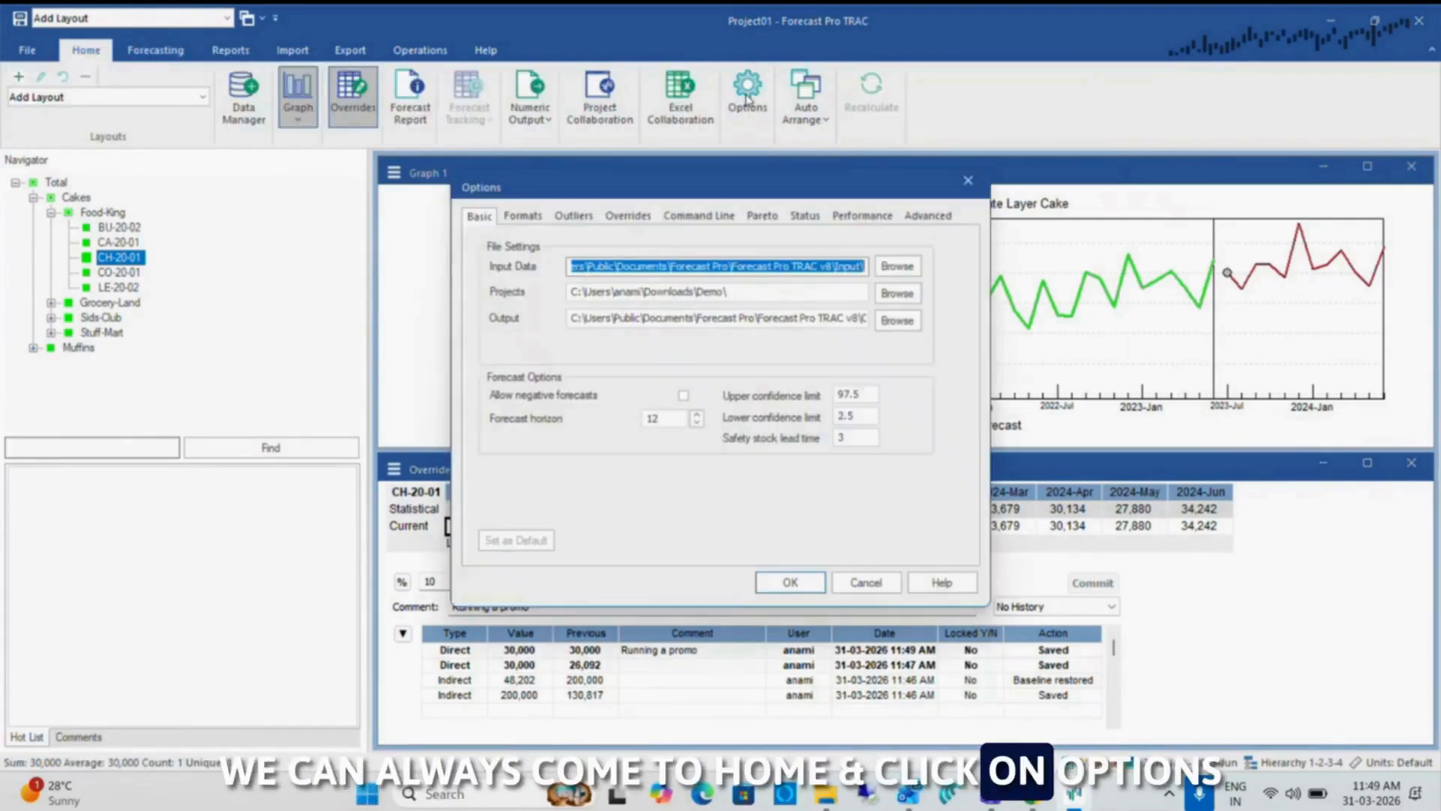
left_click(628, 215)
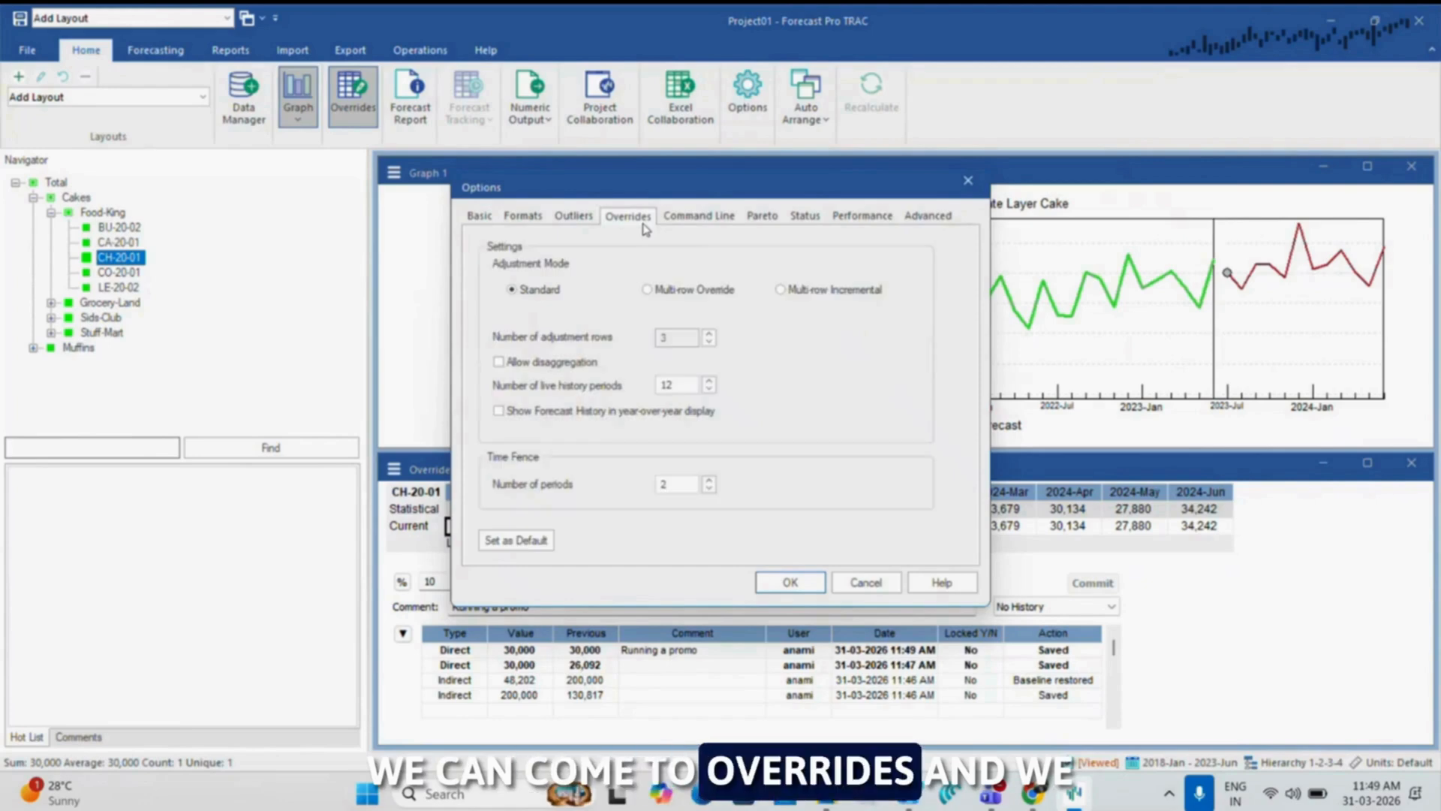
left_click(670, 291)
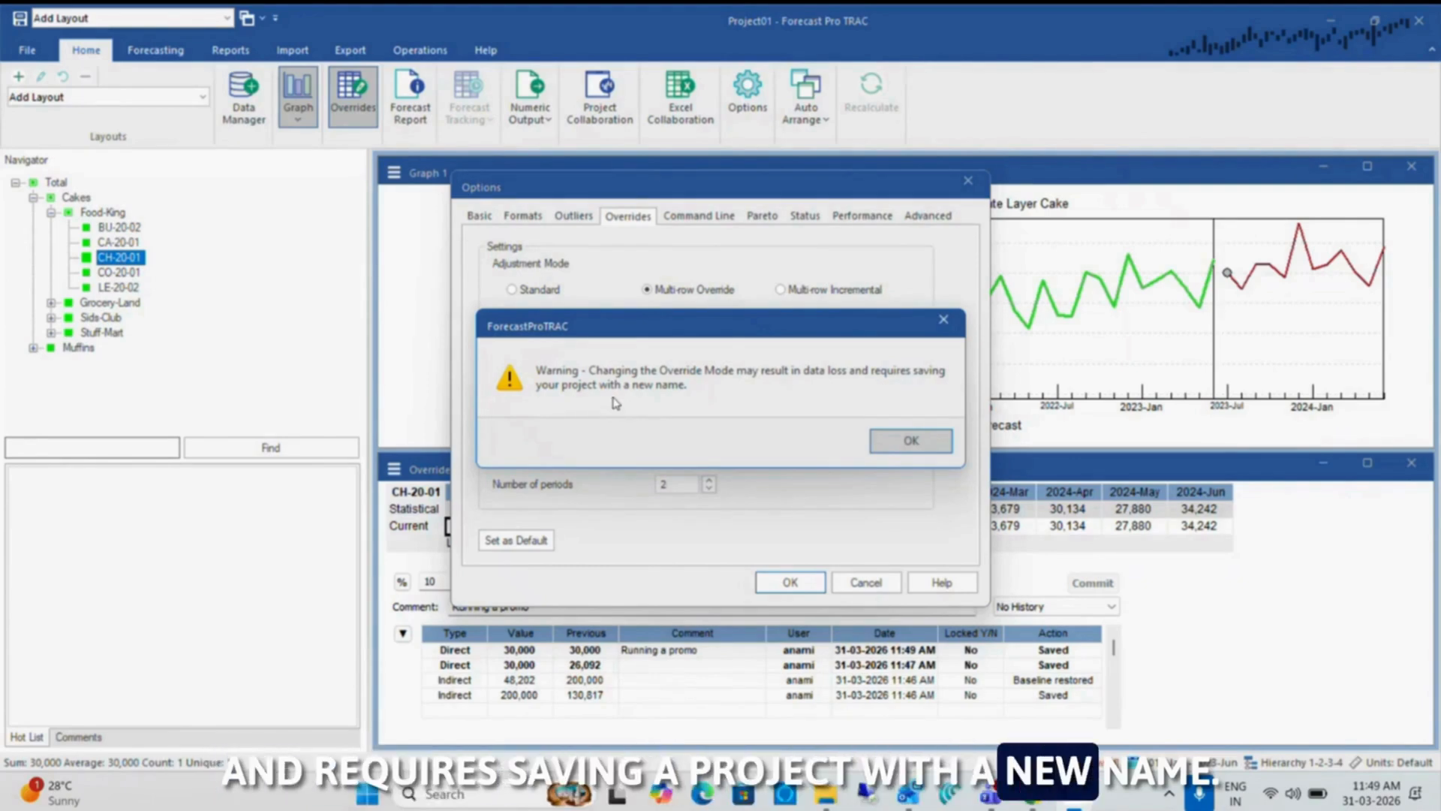
left_click(913, 442)
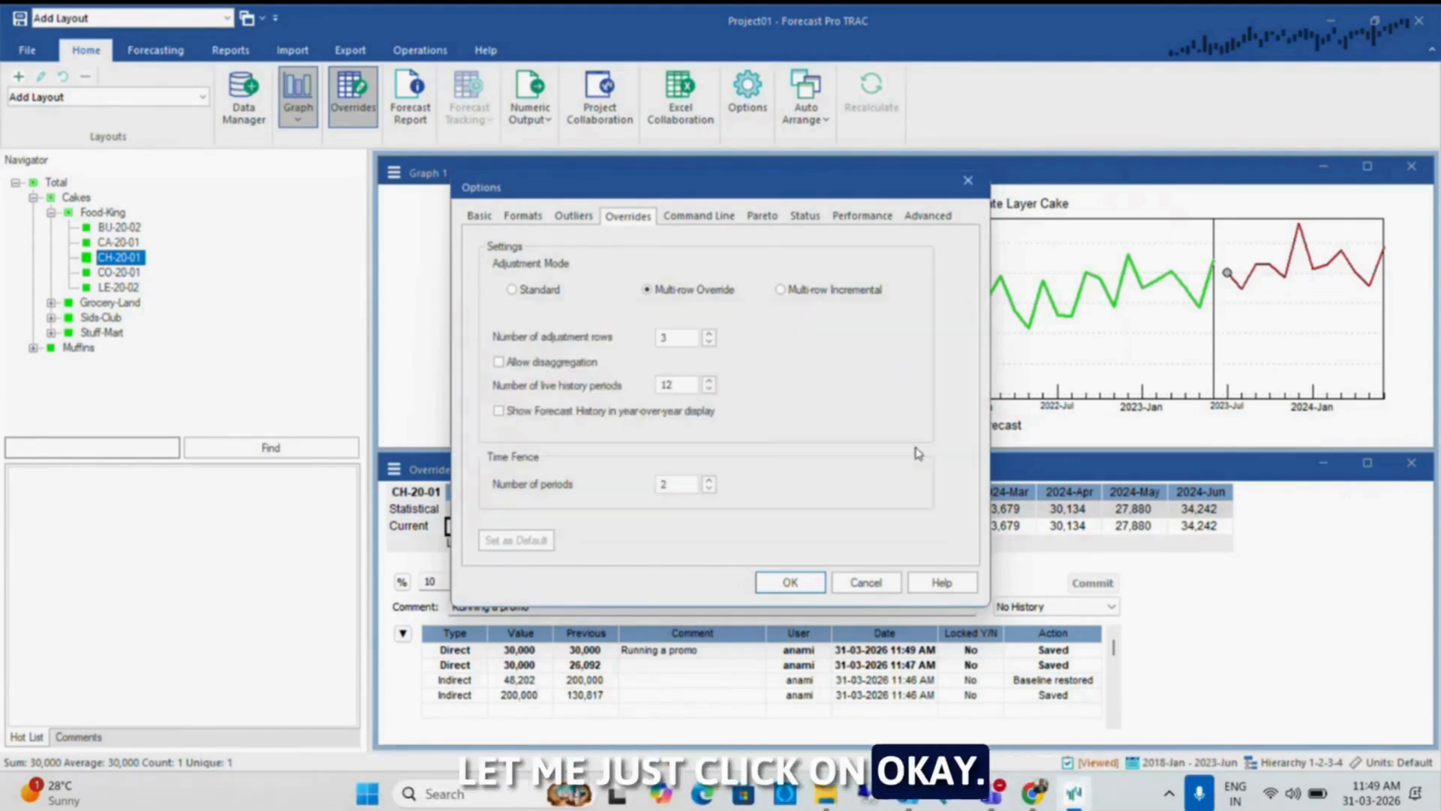
left_click(790, 582)
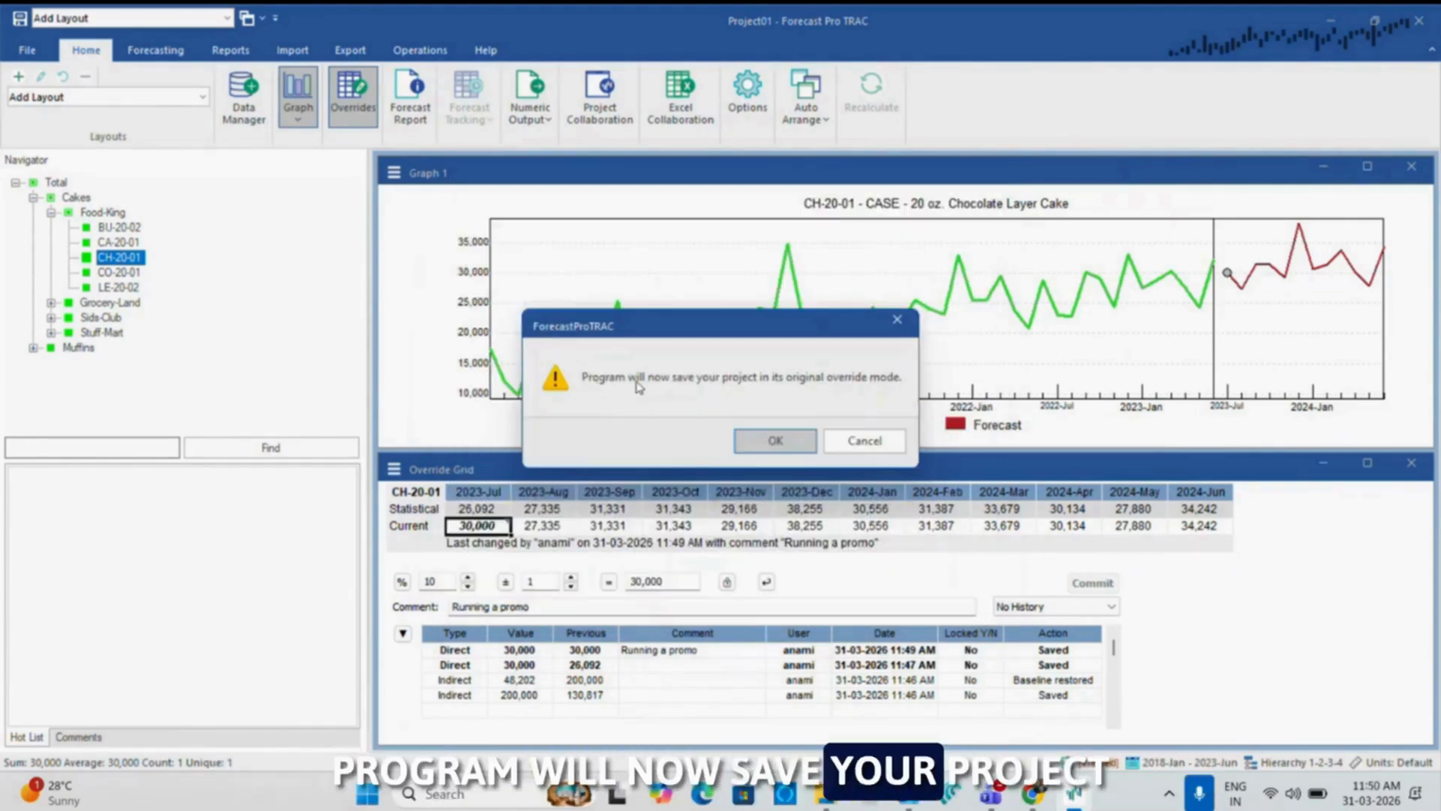
Save the project in its original override mode as "Demo Project" in the Demo folder
left_click(785, 444)
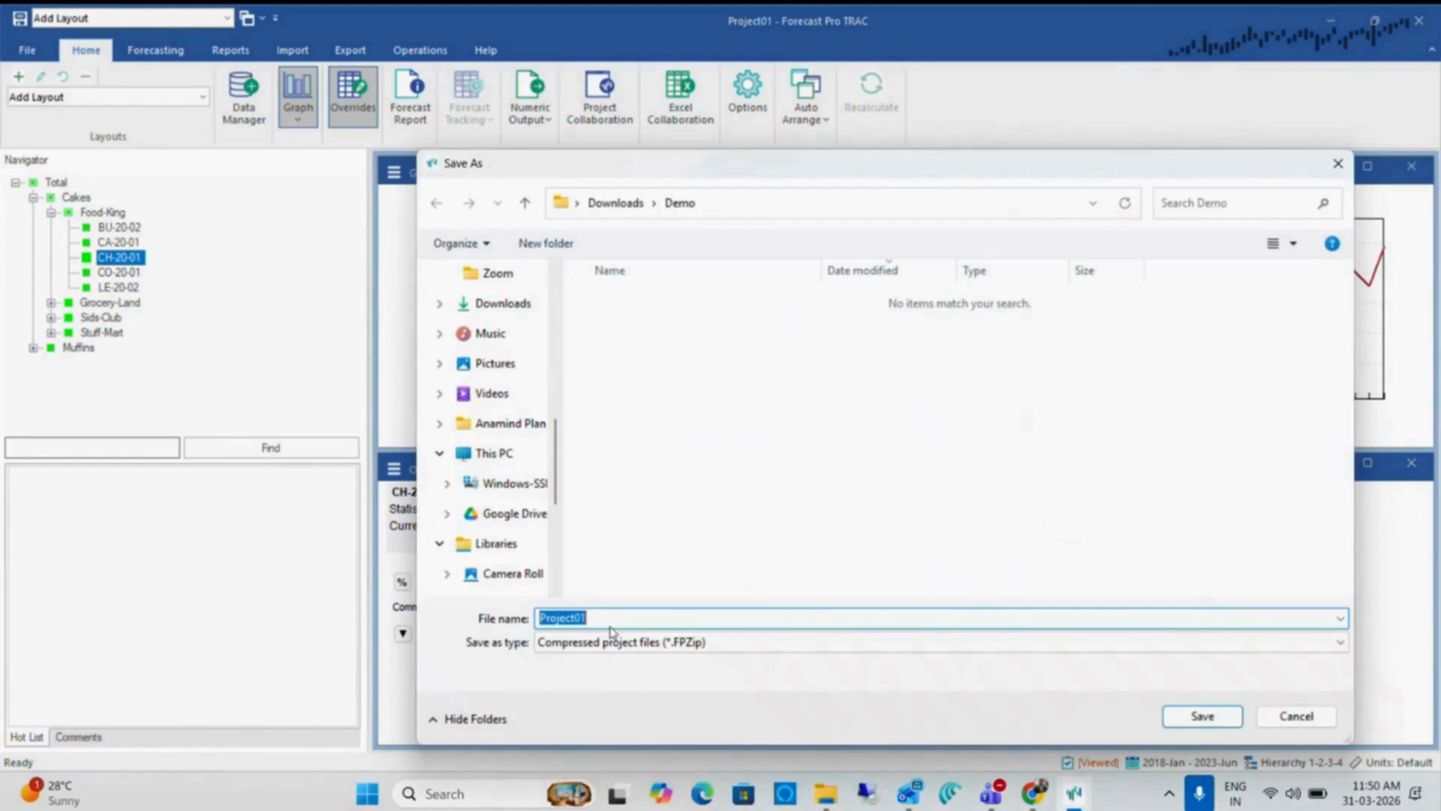
type("Demo Project")
left_click_drag(818, 167, 1095, 176)
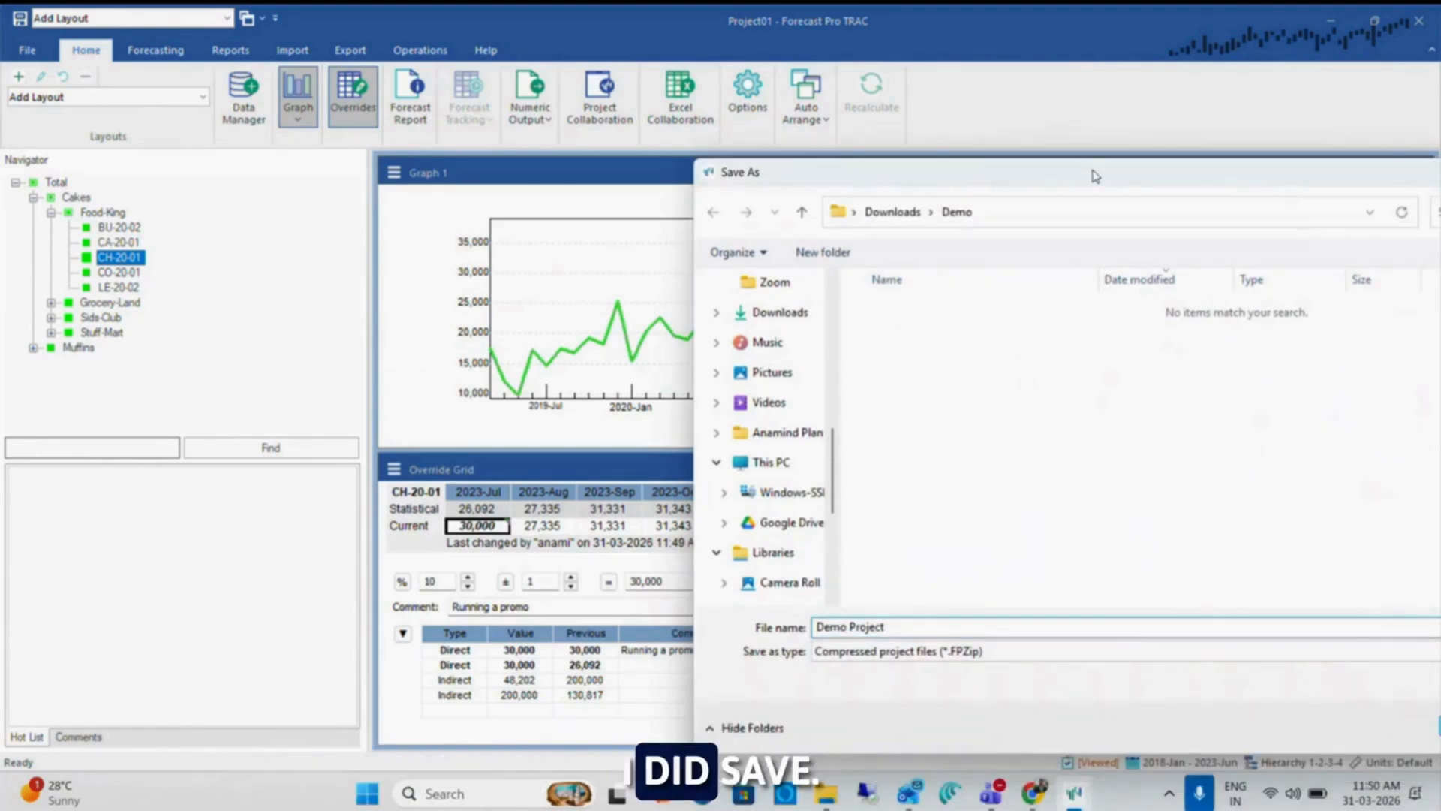
left_click_drag(1095, 176, 492, 54)
left_click(877, 605)
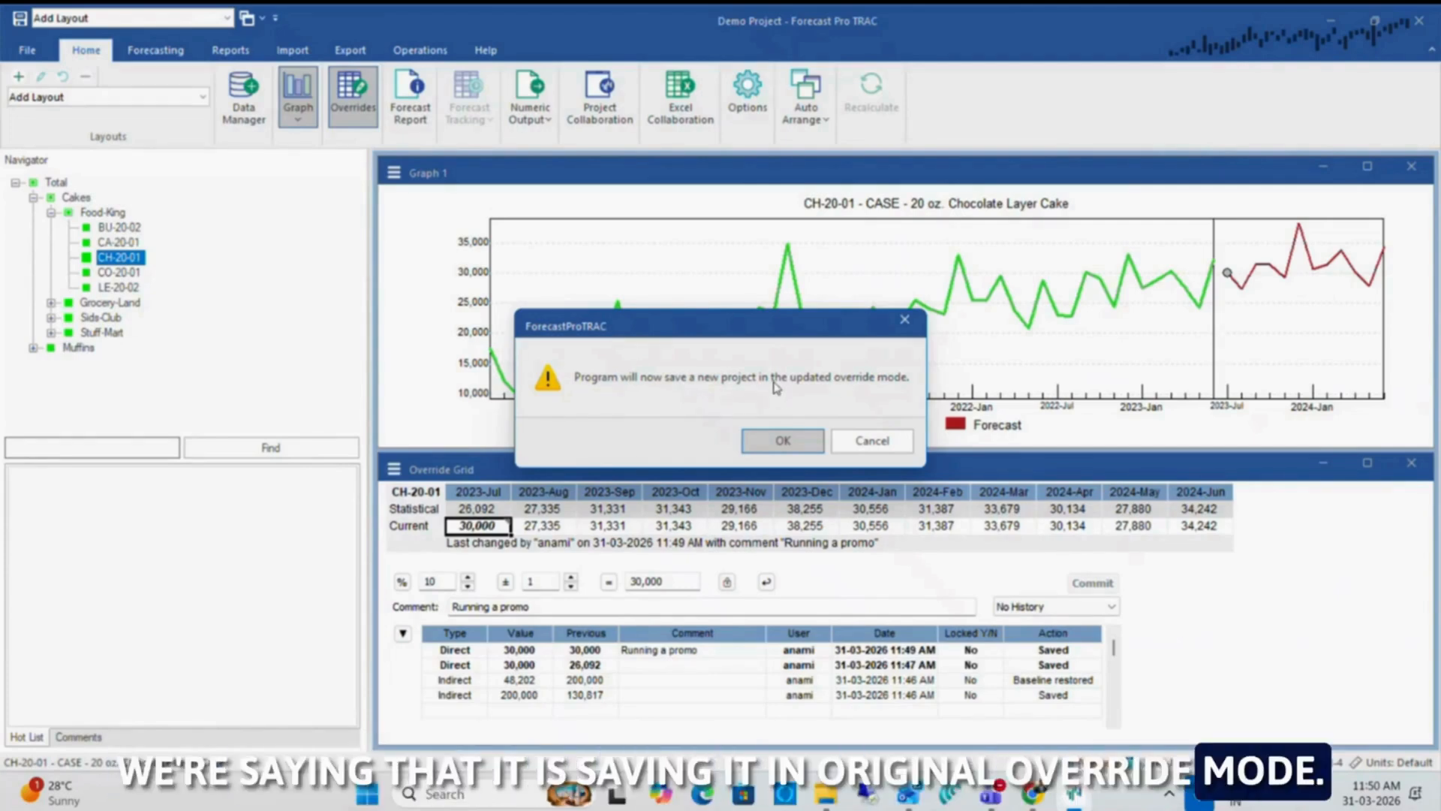
Save the project in the updated override mode as "Demo Project_2" in the Demo folder
left_click(782, 441)
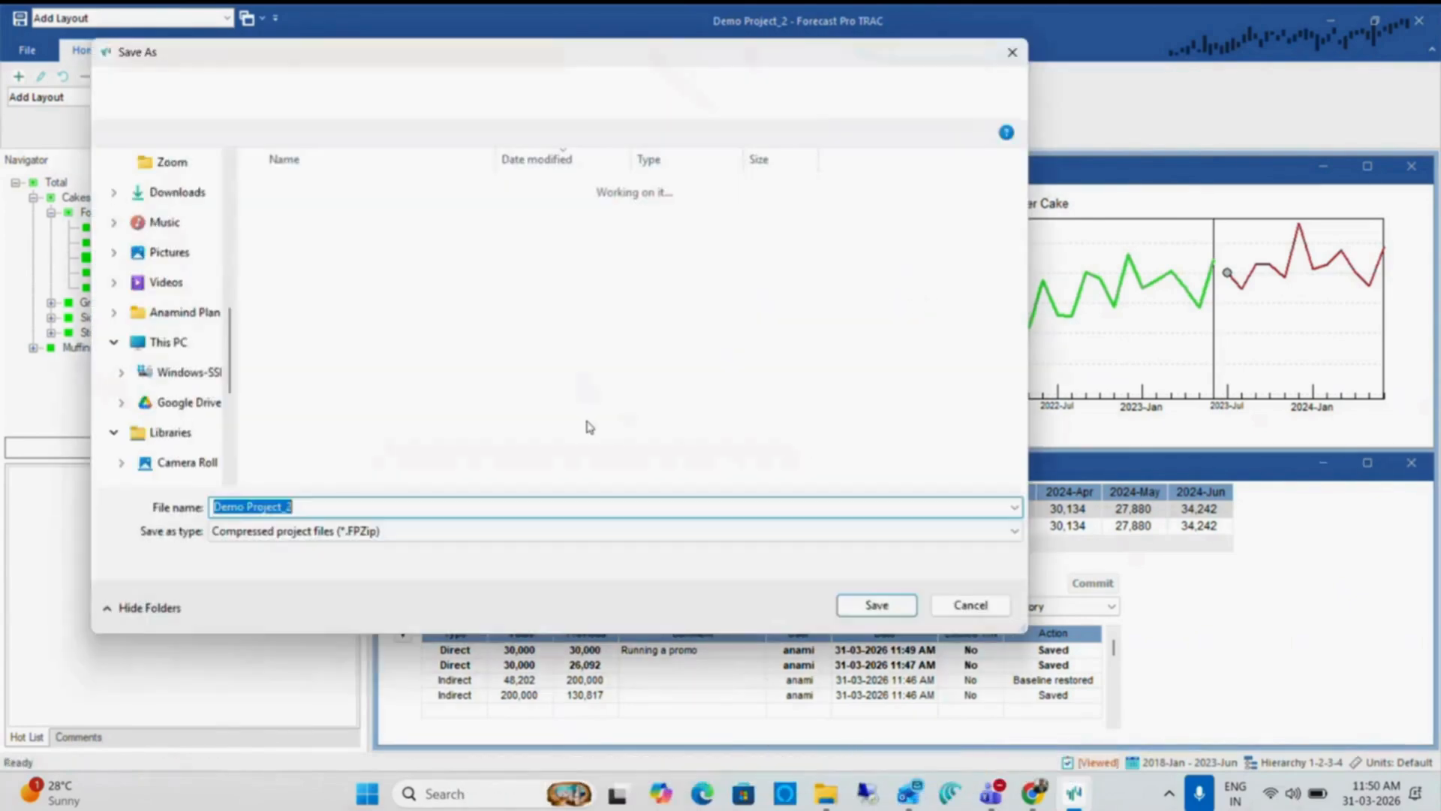
left_click(347, 507)
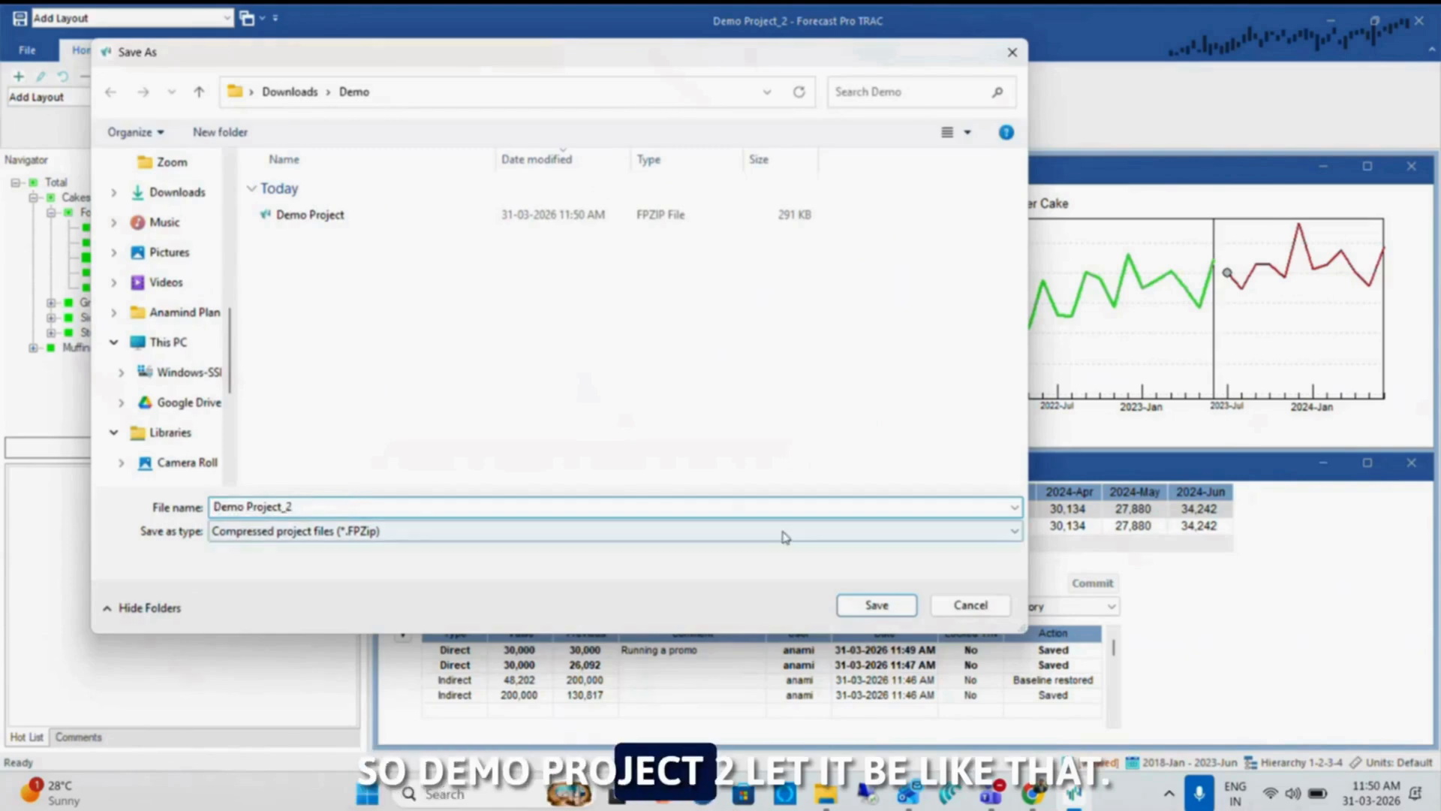
left_click(874, 603)
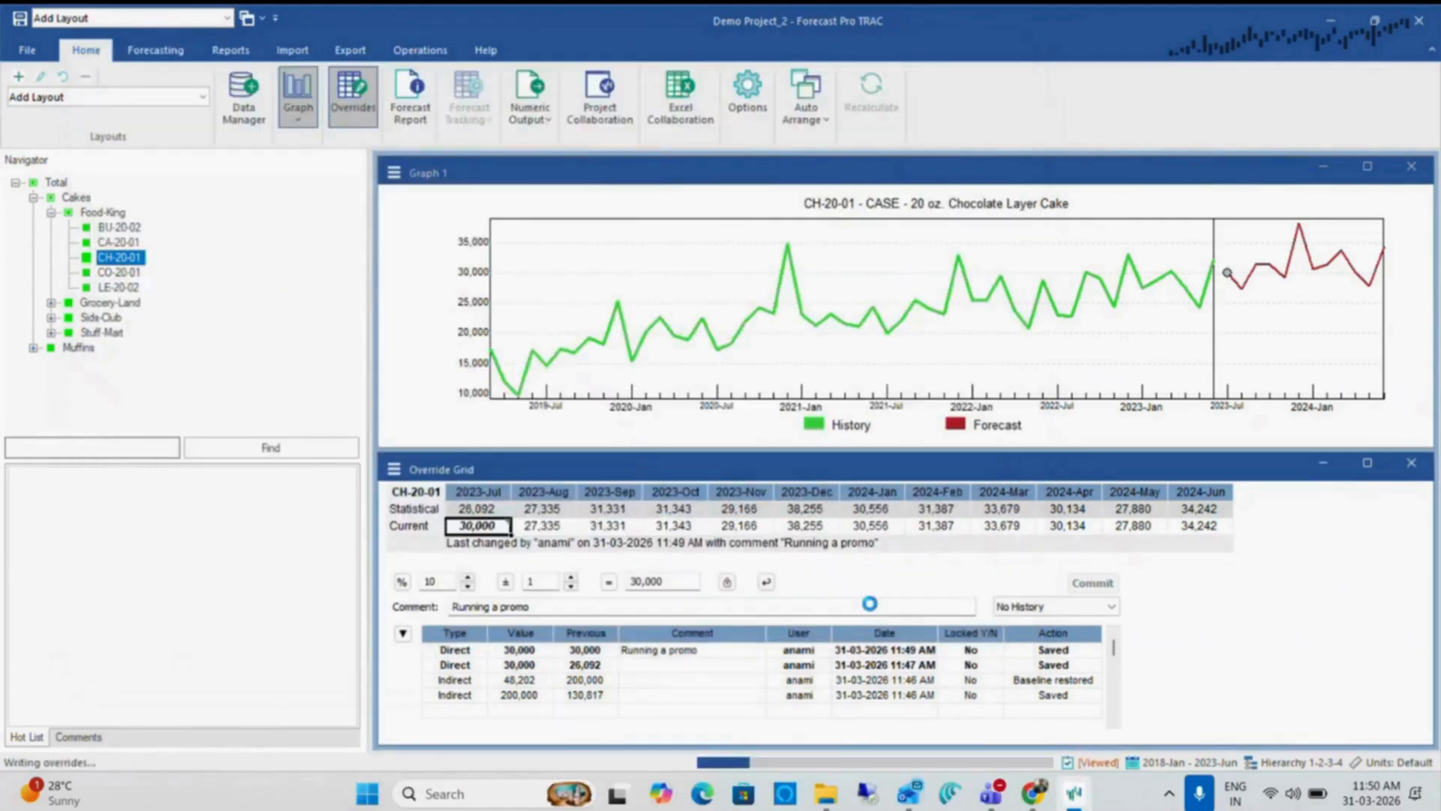
Check the saved project files in the Demo folder in File Explorer and return to Forecast Pro TRAC
mouse_move(831, 798)
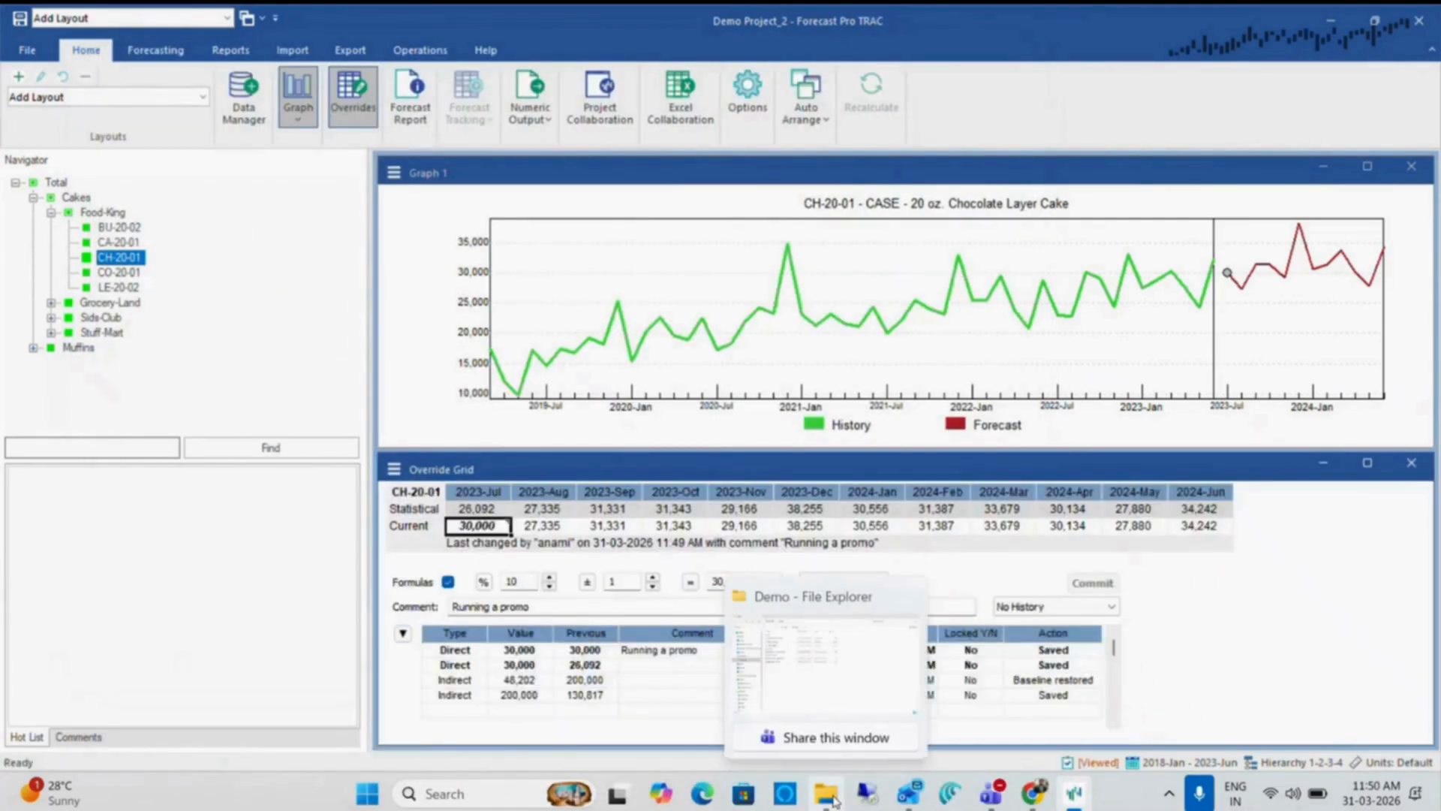
left_click(820, 664)
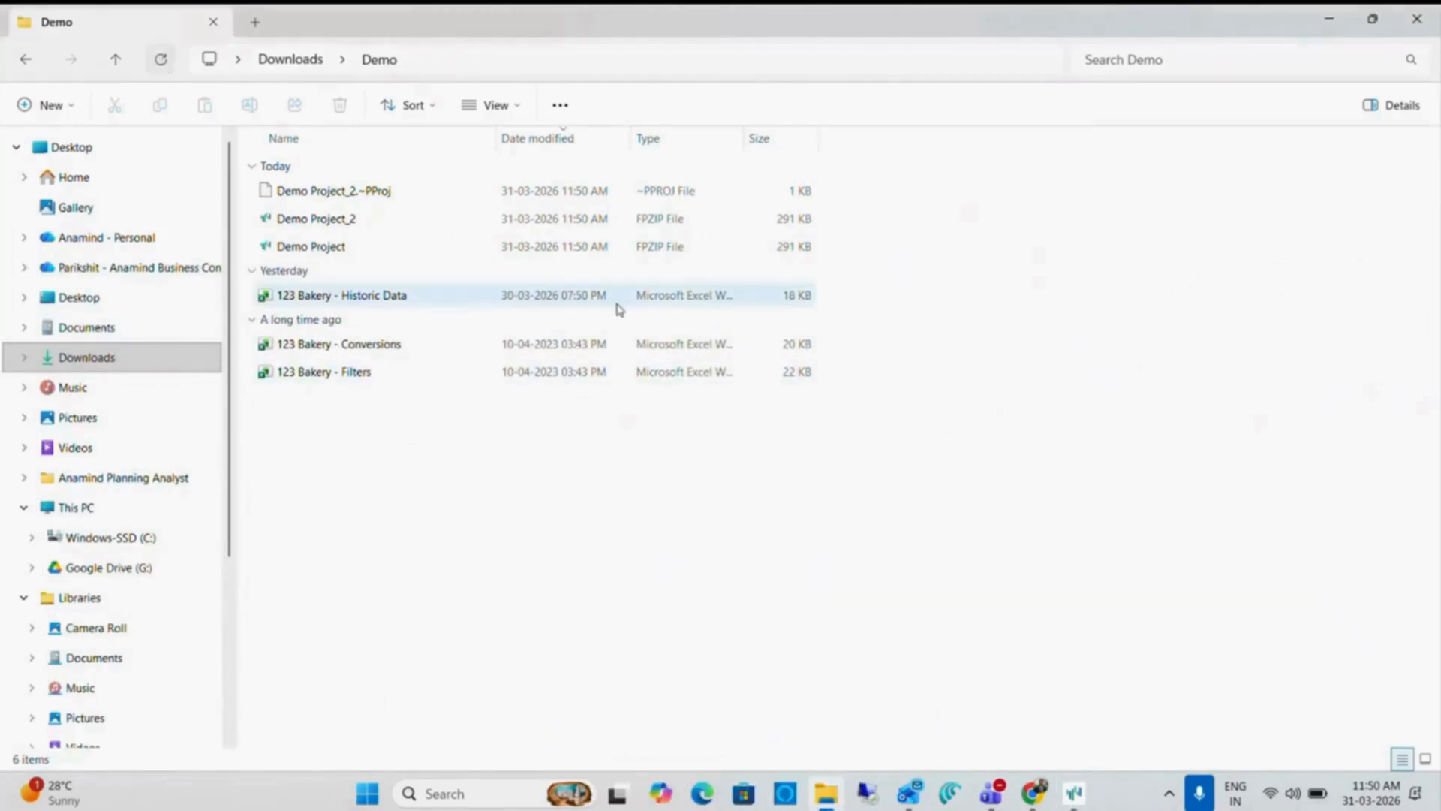
key("alt+Tab")
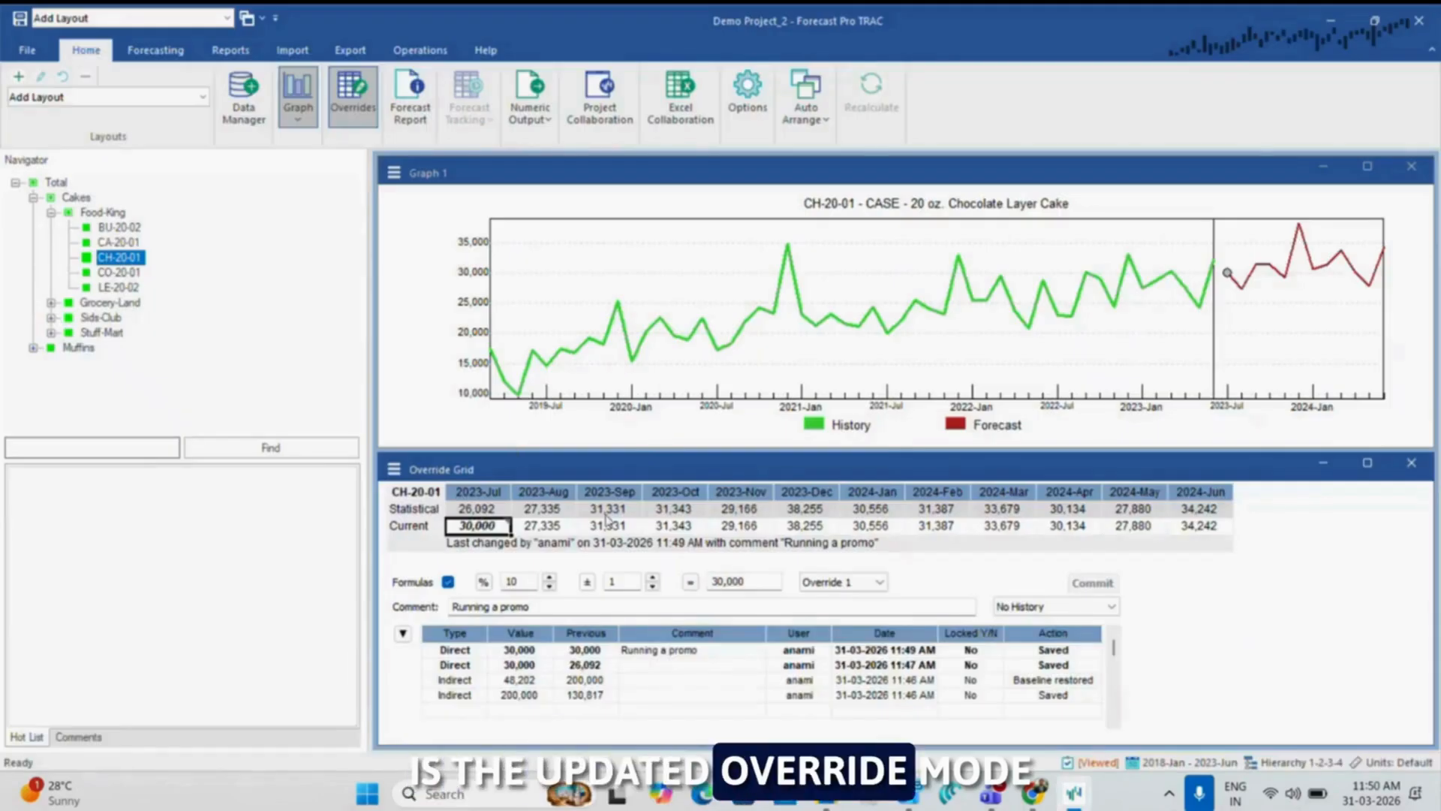
Browse the Food-King SKUs to examine the multi-row override grid, ending on the 2023-Jul Override 1 cell of CH-20-01
left_click(568, 523)
key("Up")
key("Left")
key("Down")
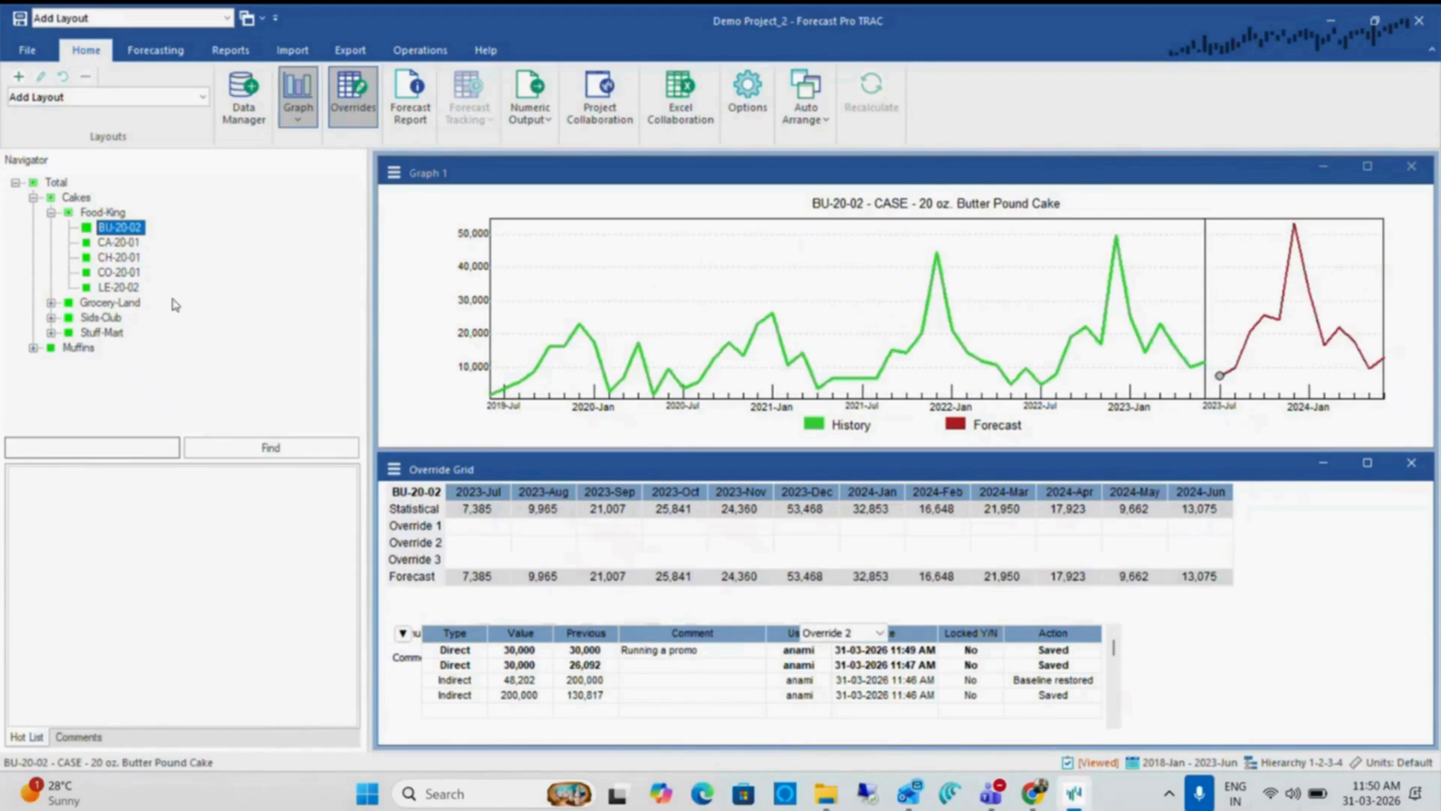
left_click(120, 243)
key("Down")
key("Down")
key("Down")
key("Up")
key("Up")
key("Up")
key("Up")
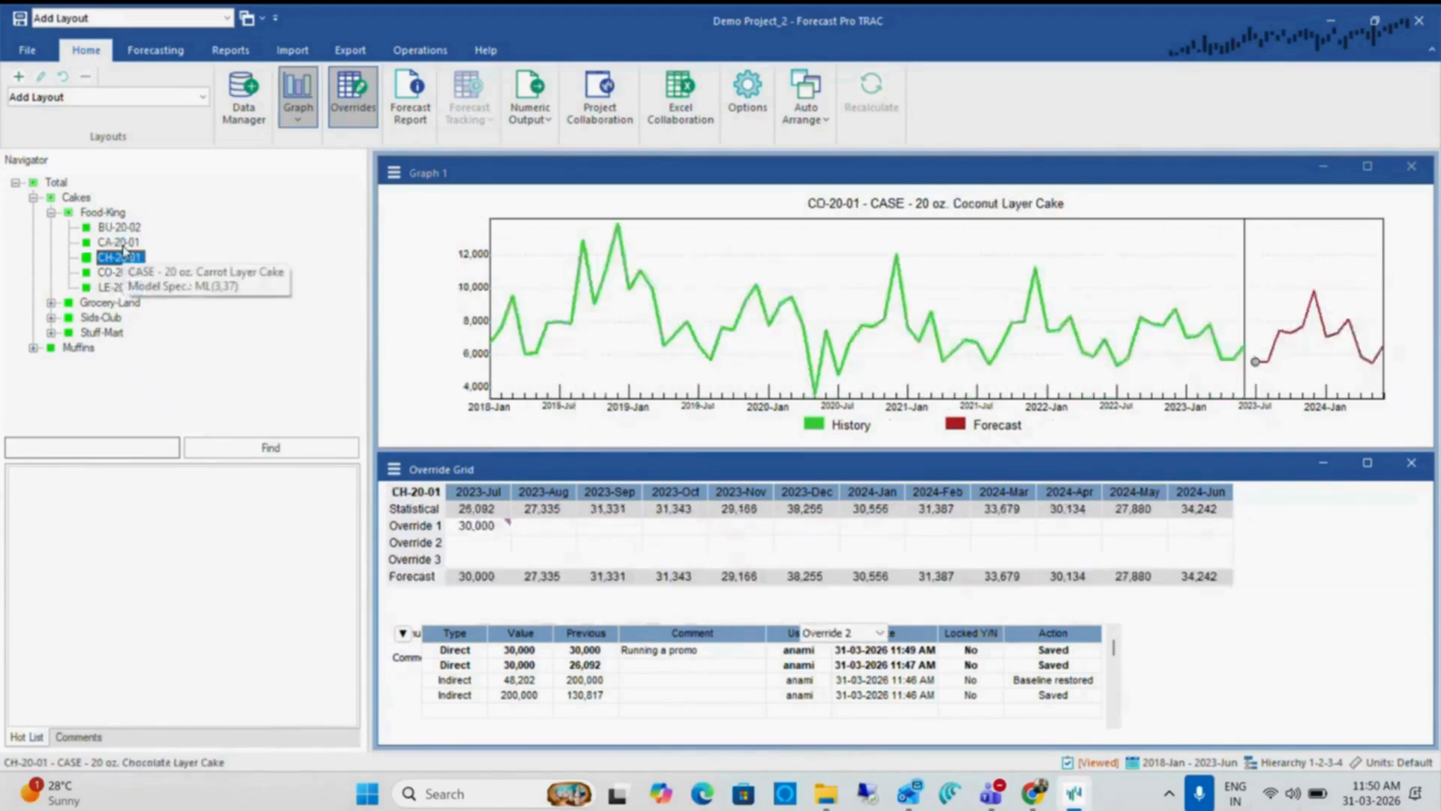
key("Down")
key("Down")
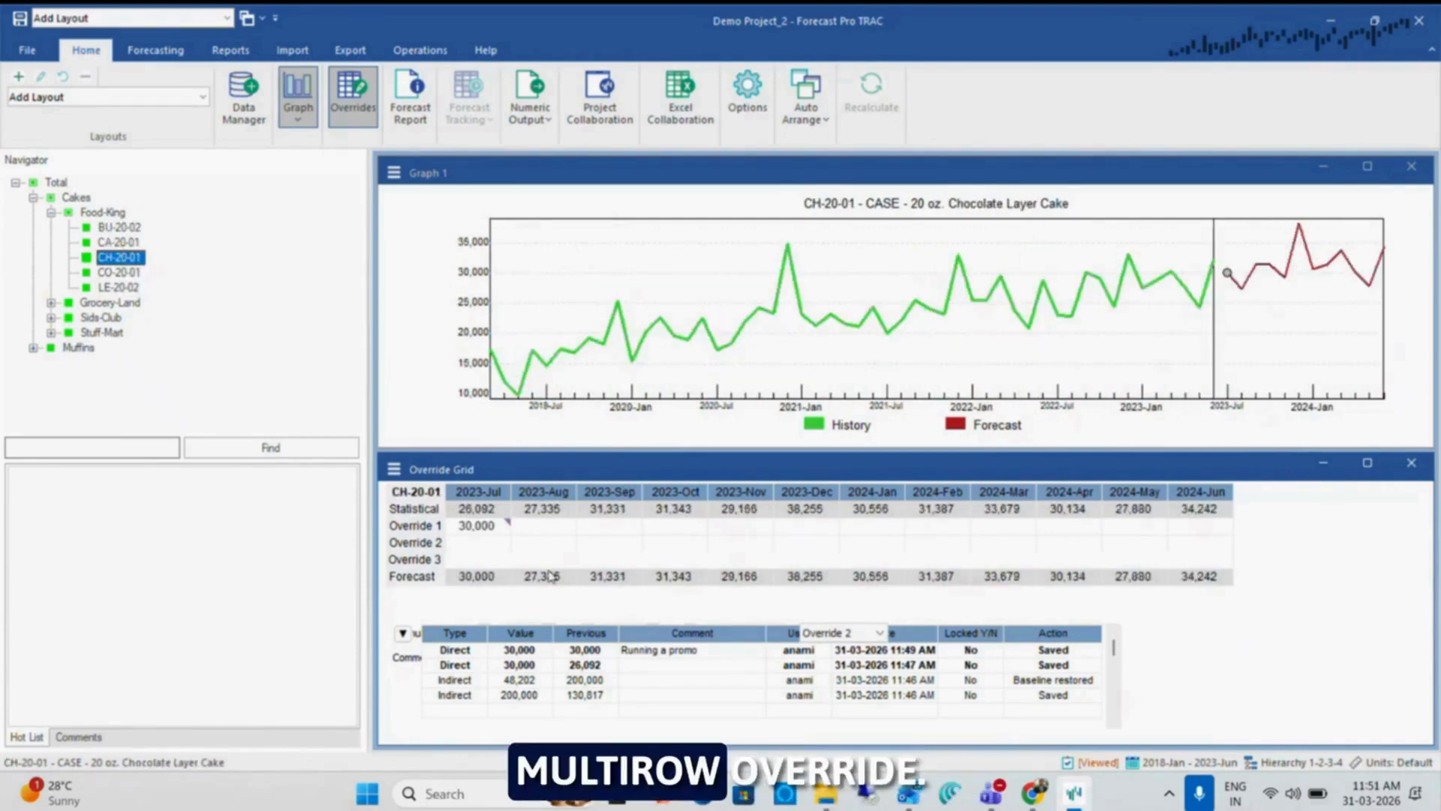
left_click(482, 528)
Switch to File Explorer, open Demo Project from the Demo folder, and select CH-20-01's 2023-Jul Current cell
key("alt+Tab")
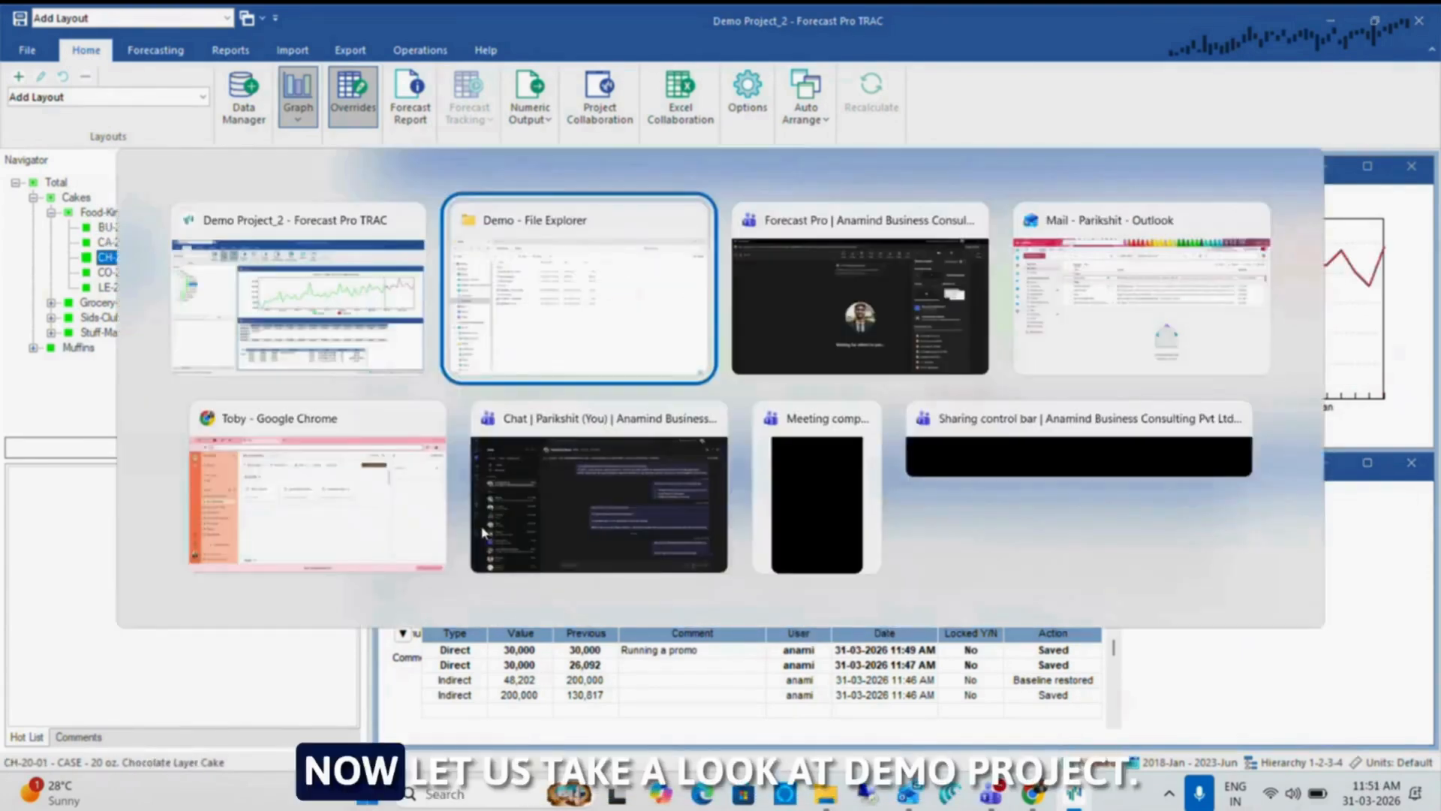
key("Down")
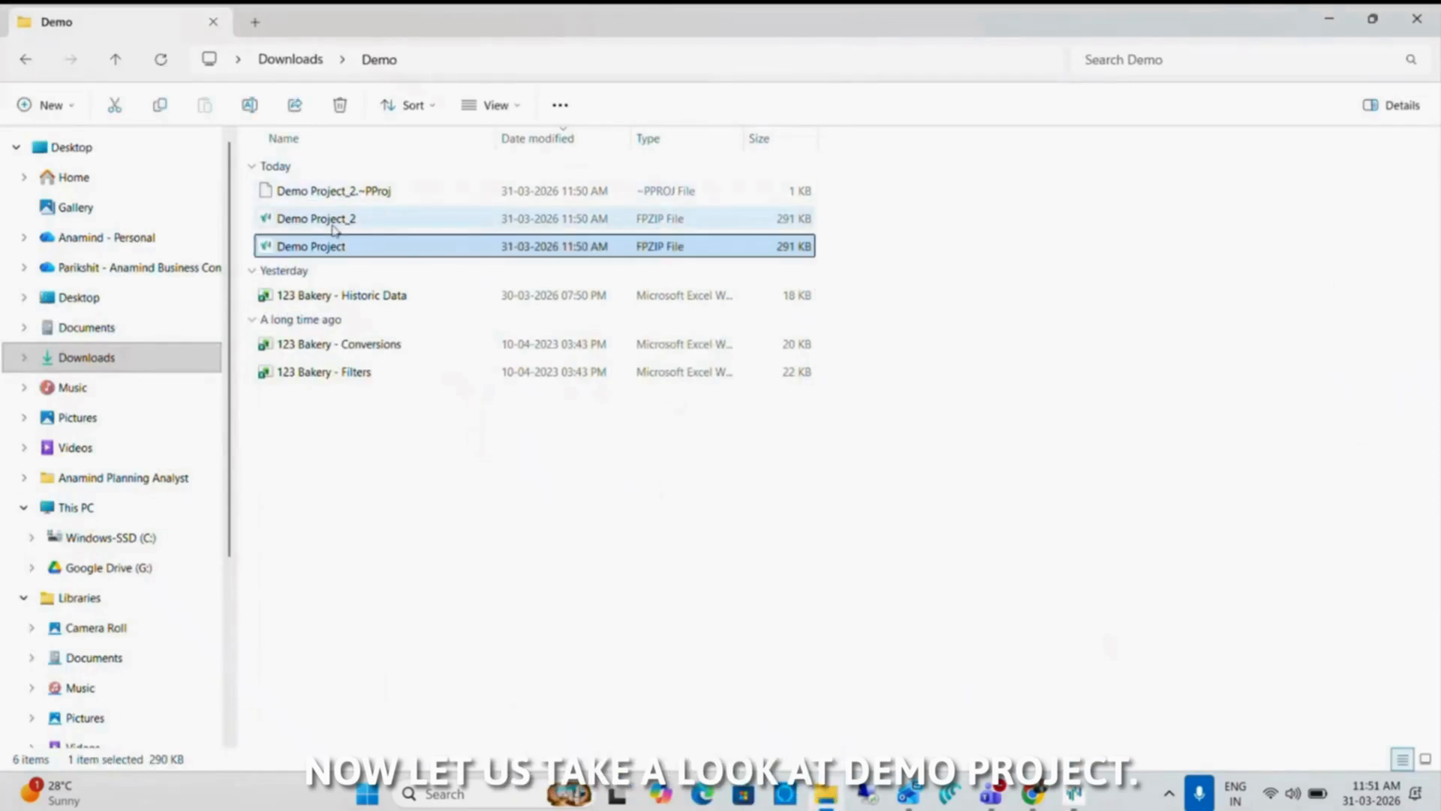
double_click(304, 248)
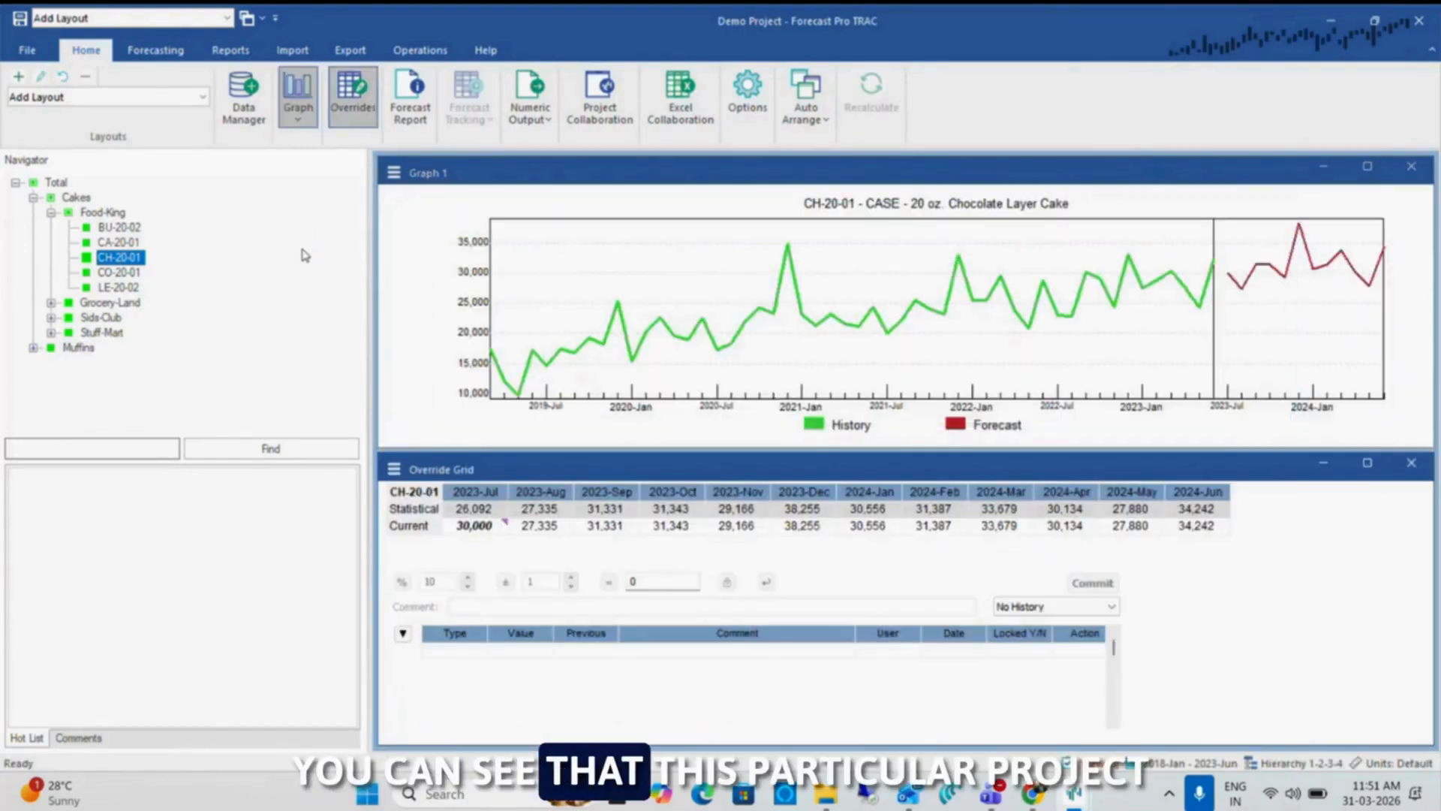
left_click(475, 527)
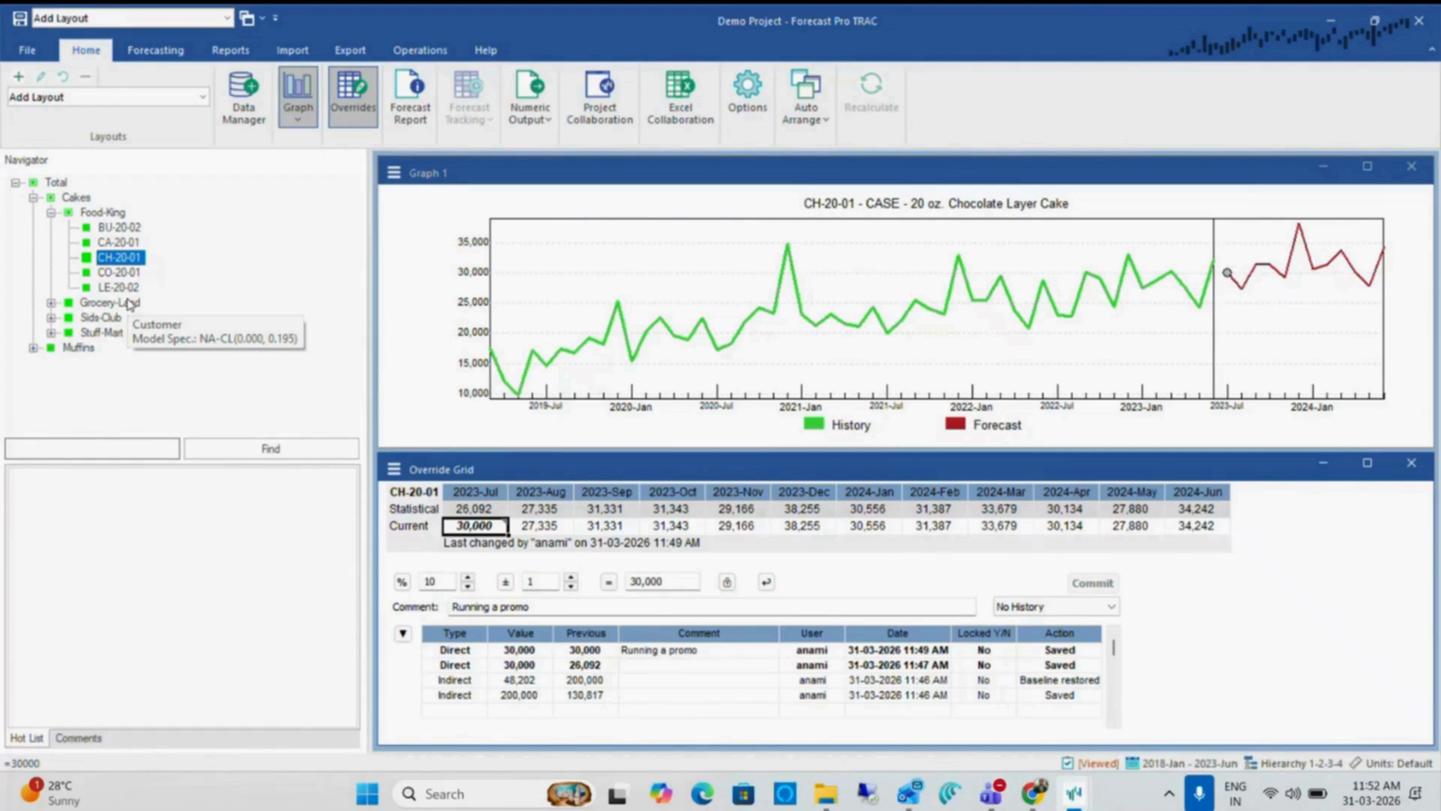
Start creating a child project through Project Collaboration, with Category as its hierarchy level
key("alt+Tab")
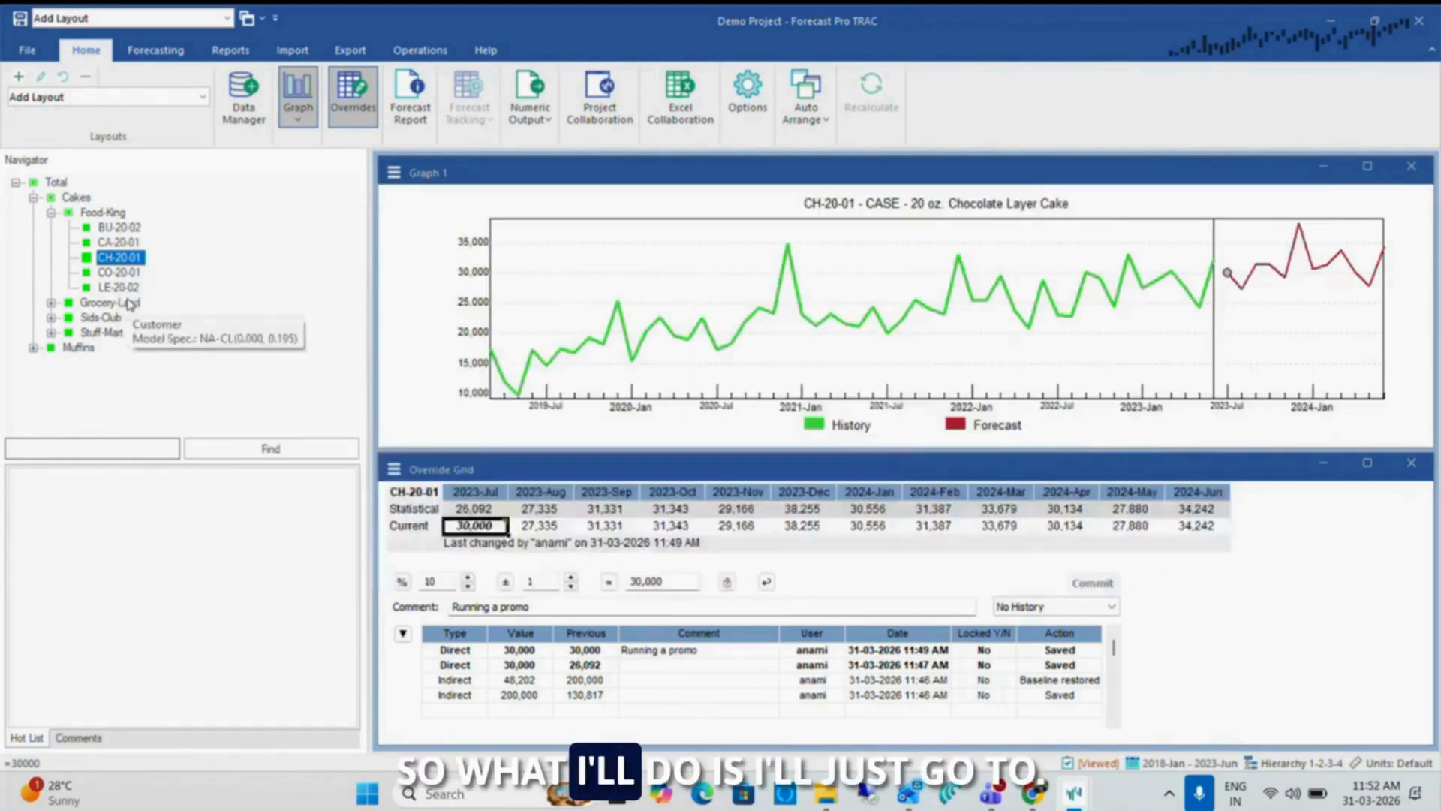
left_click(155, 50)
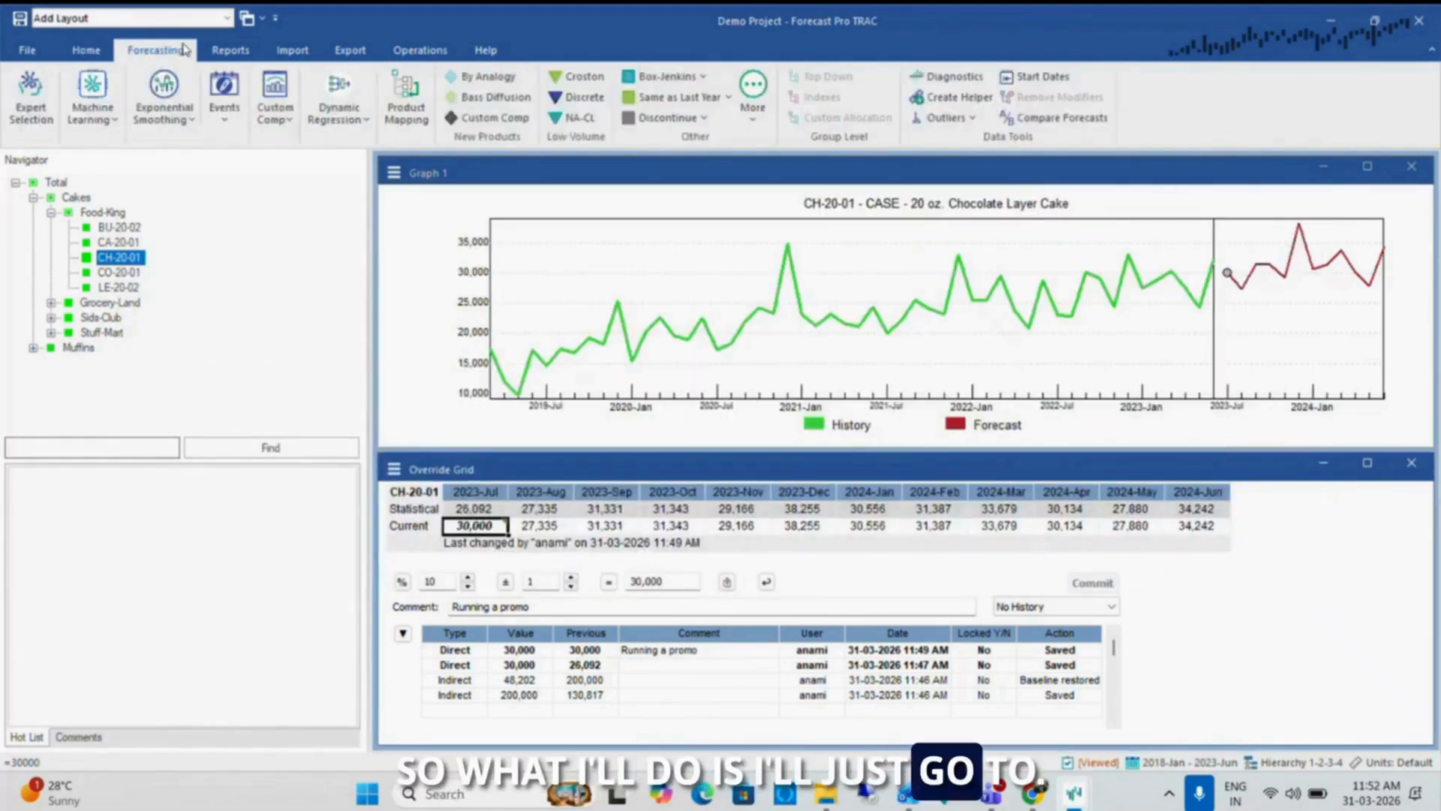
left_click(103, 52)
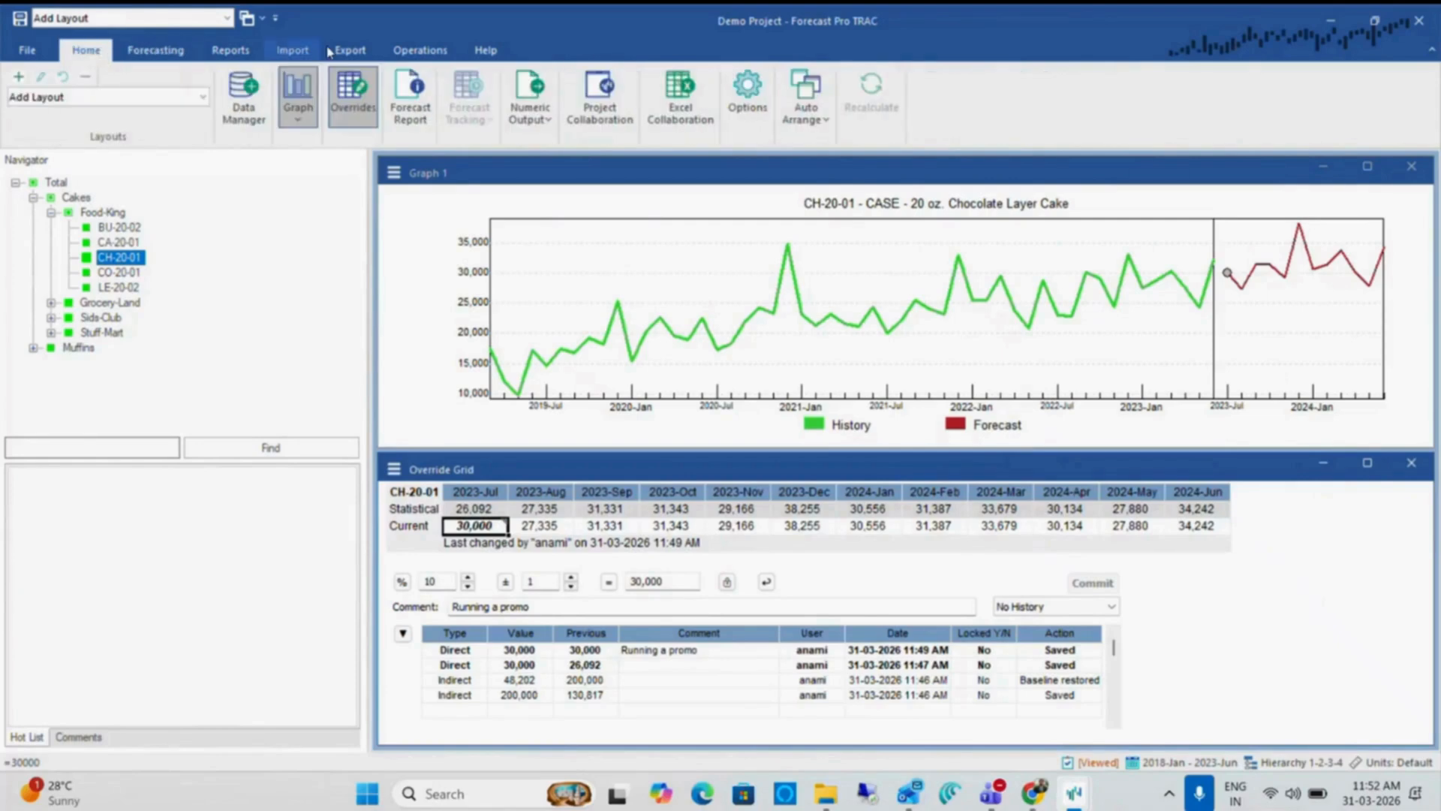
left_click(610, 110)
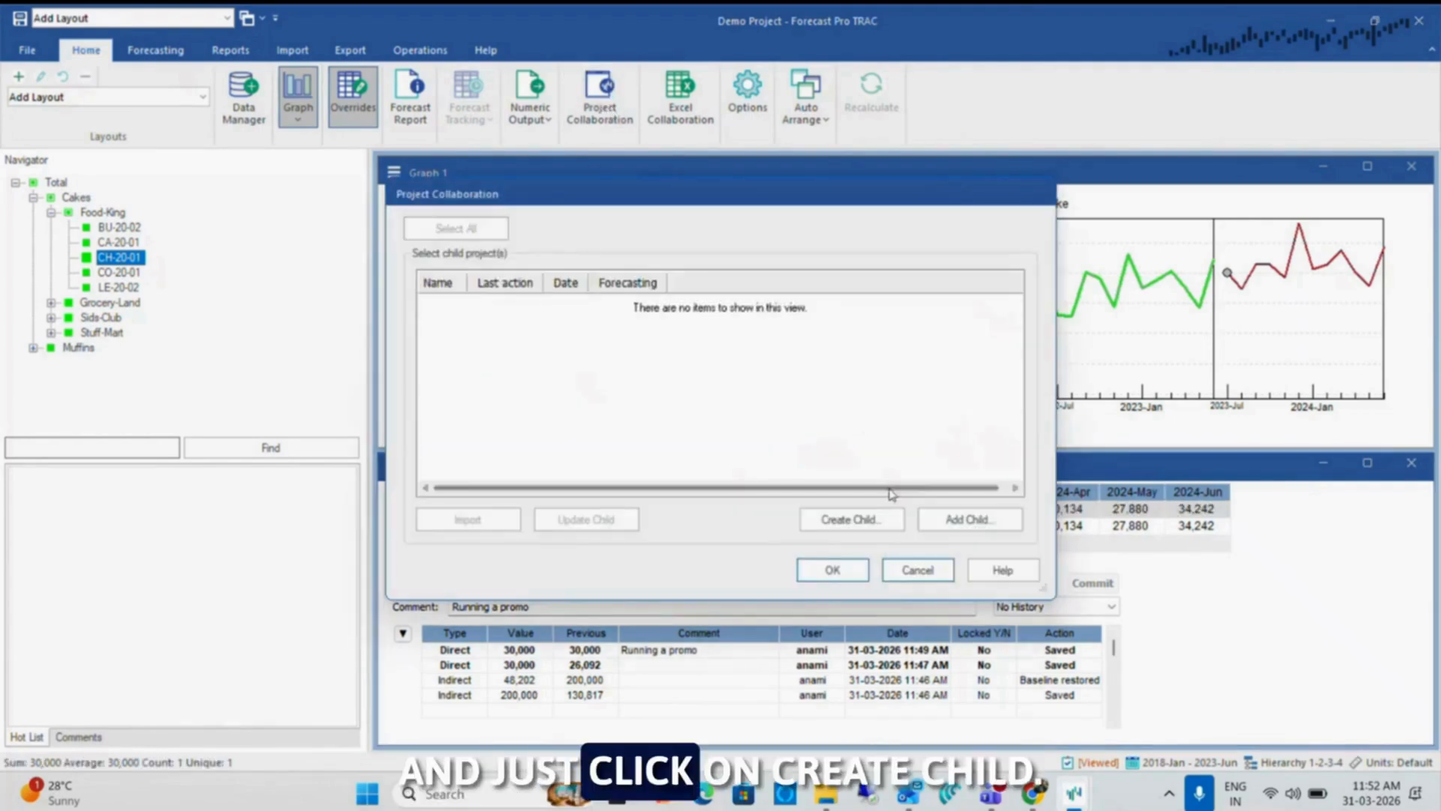
left_click(871, 520)
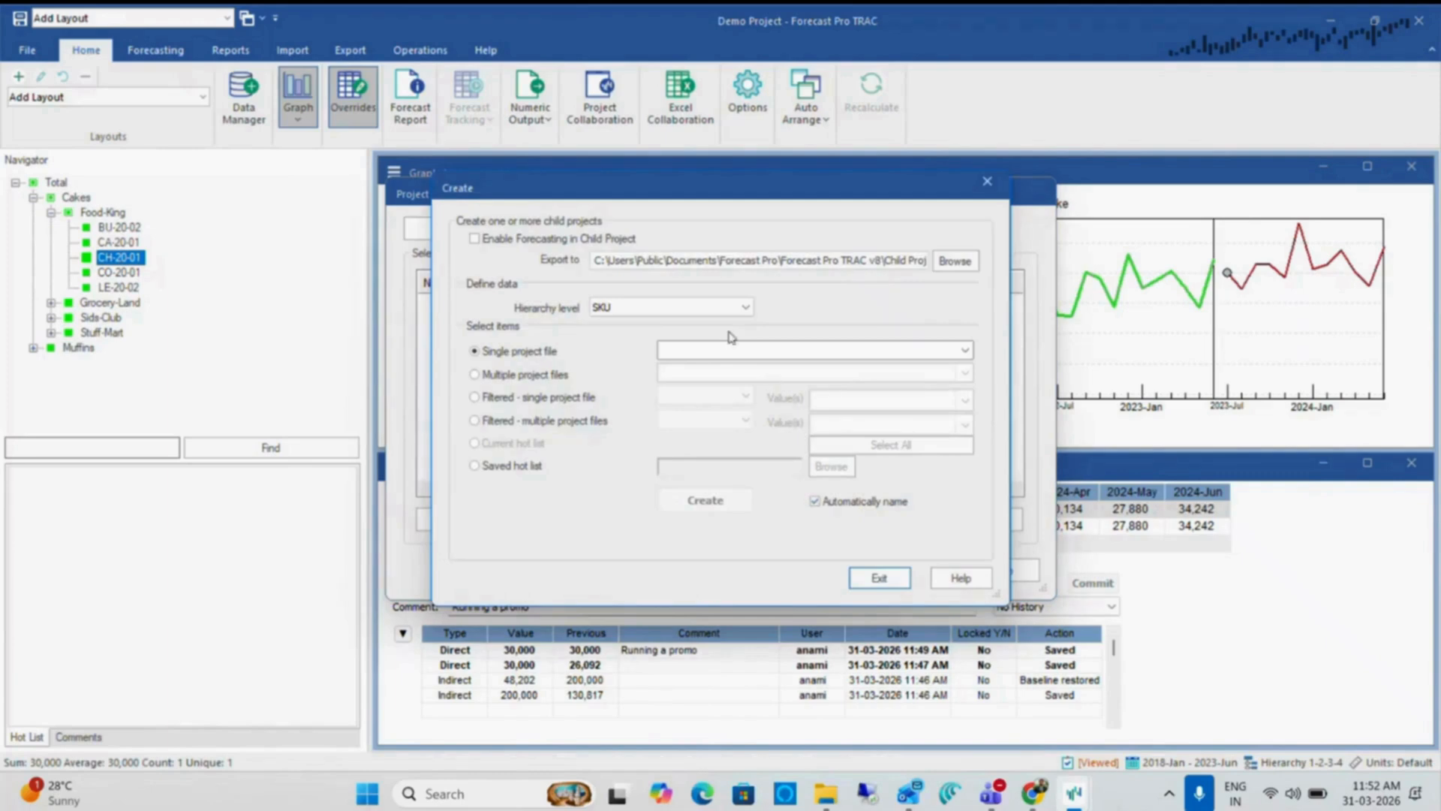
left_click(743, 306)
left_click(679, 335)
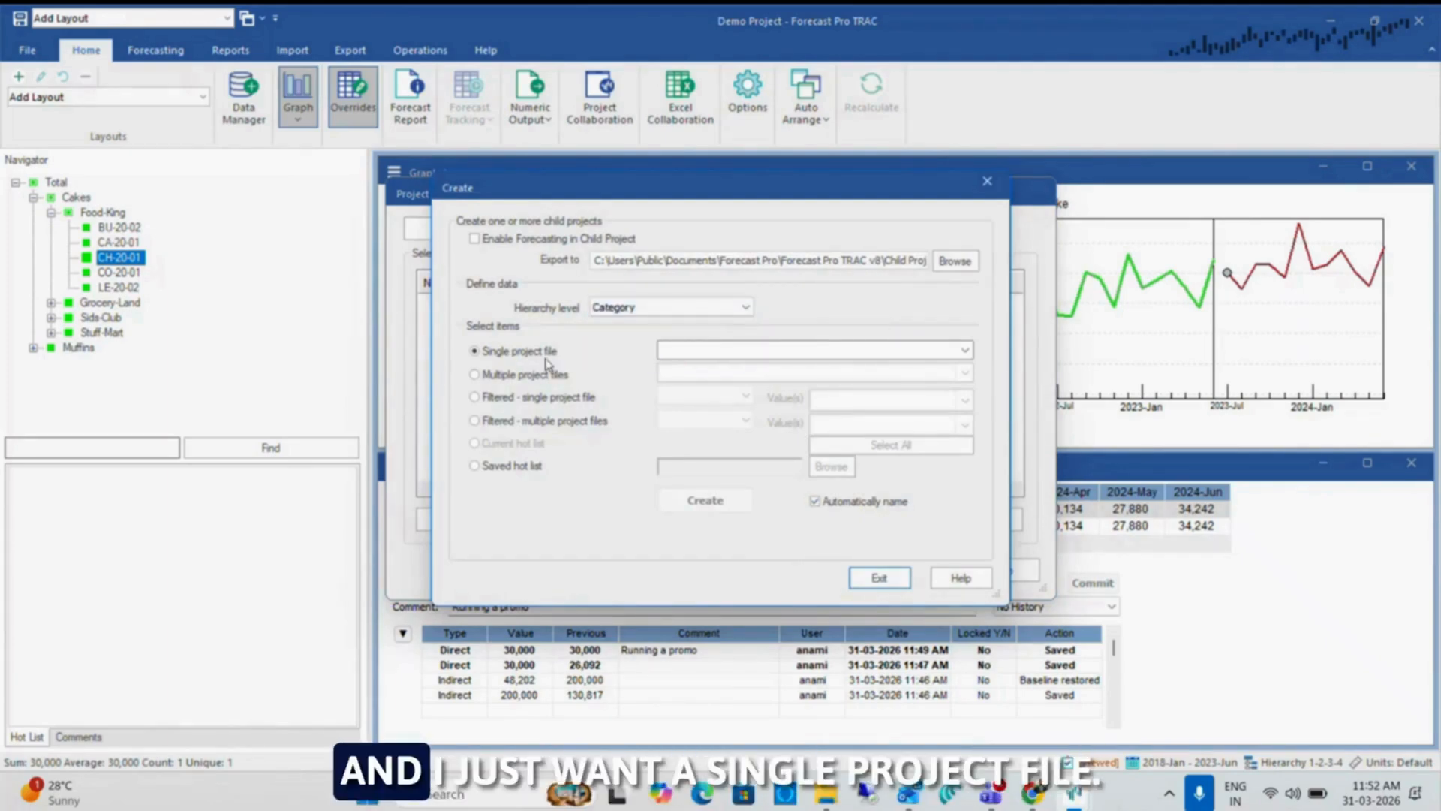
Create the child project as a single project file containing only Total > Cakes
left_click(734, 351)
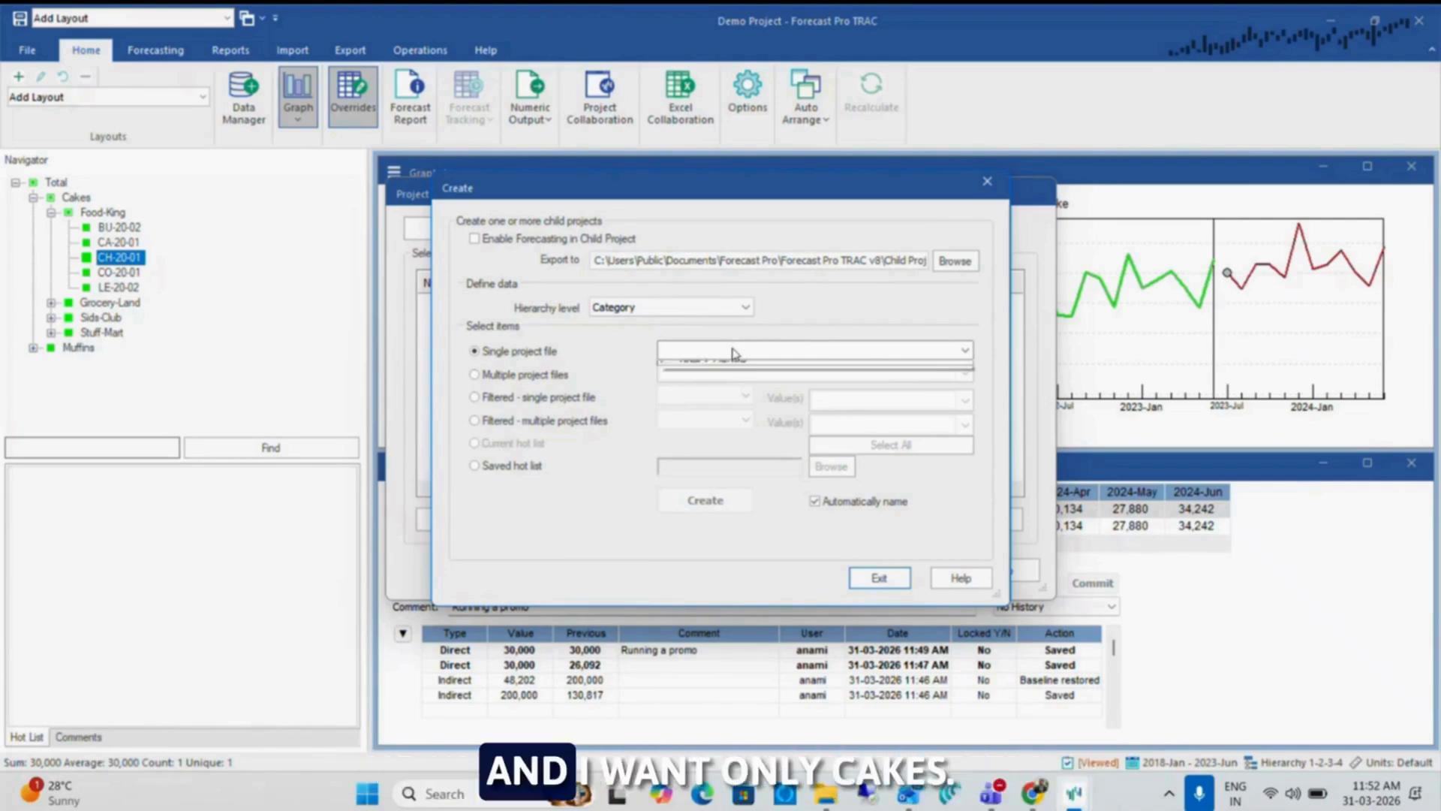
left_click(665, 368)
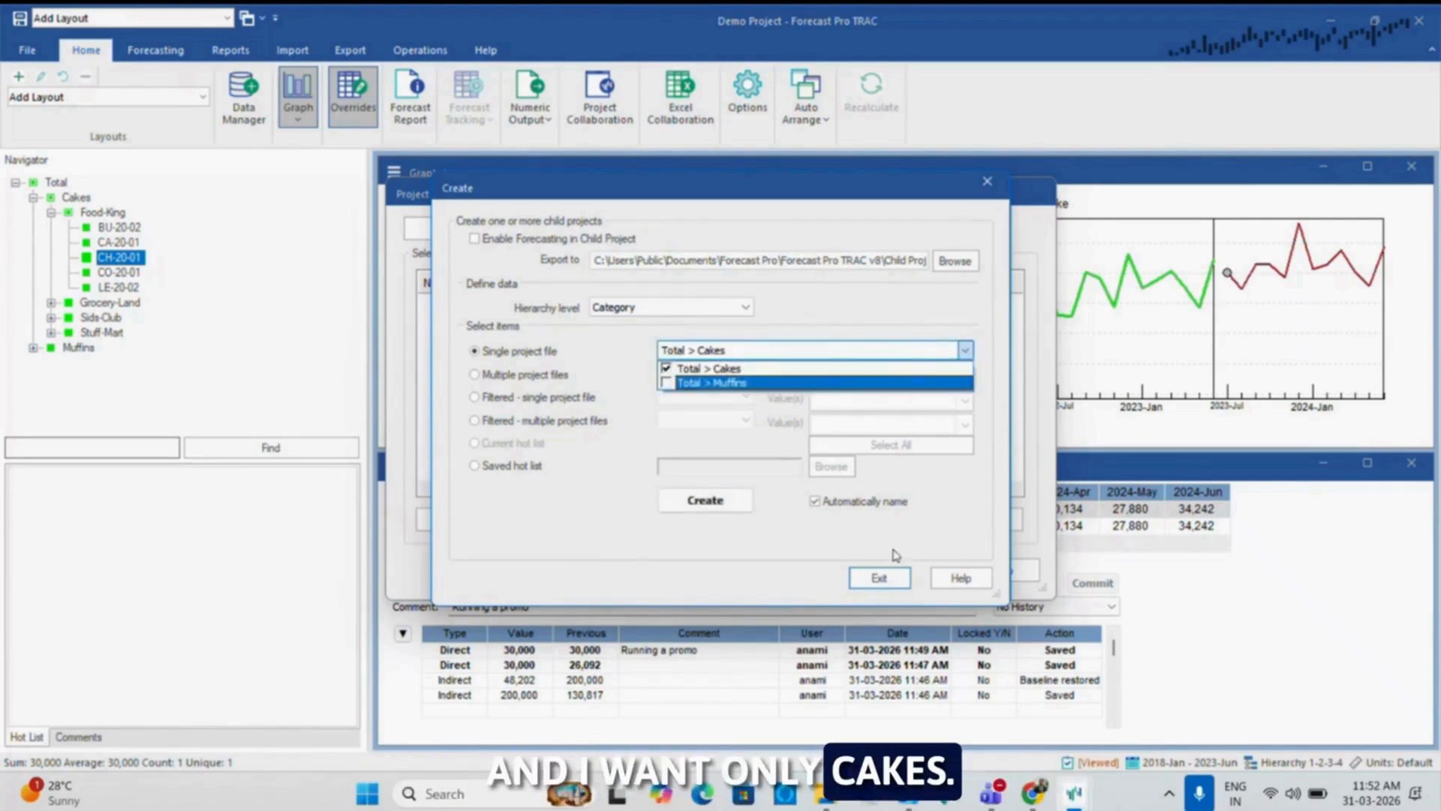
left_click(925, 537)
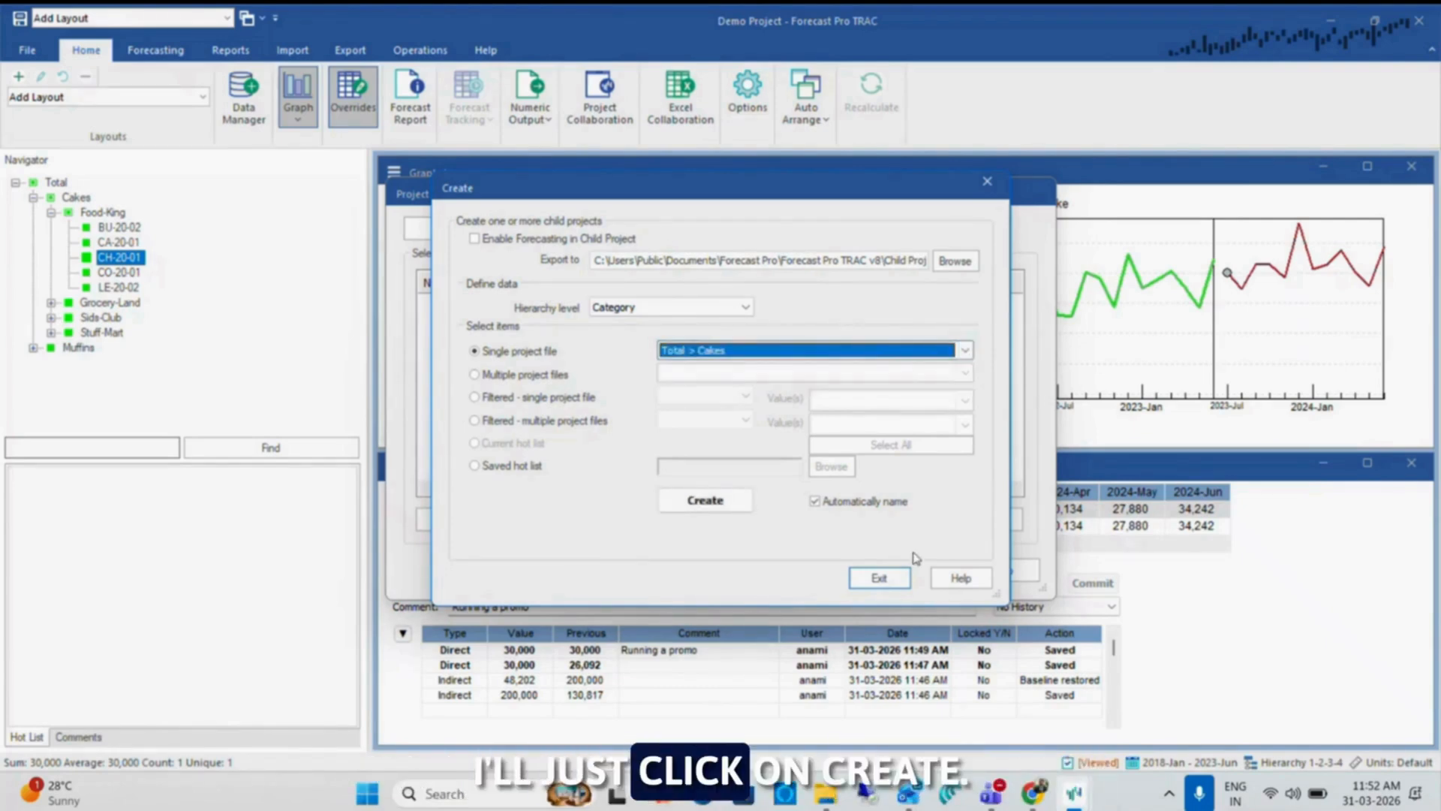
left_click(718, 502)
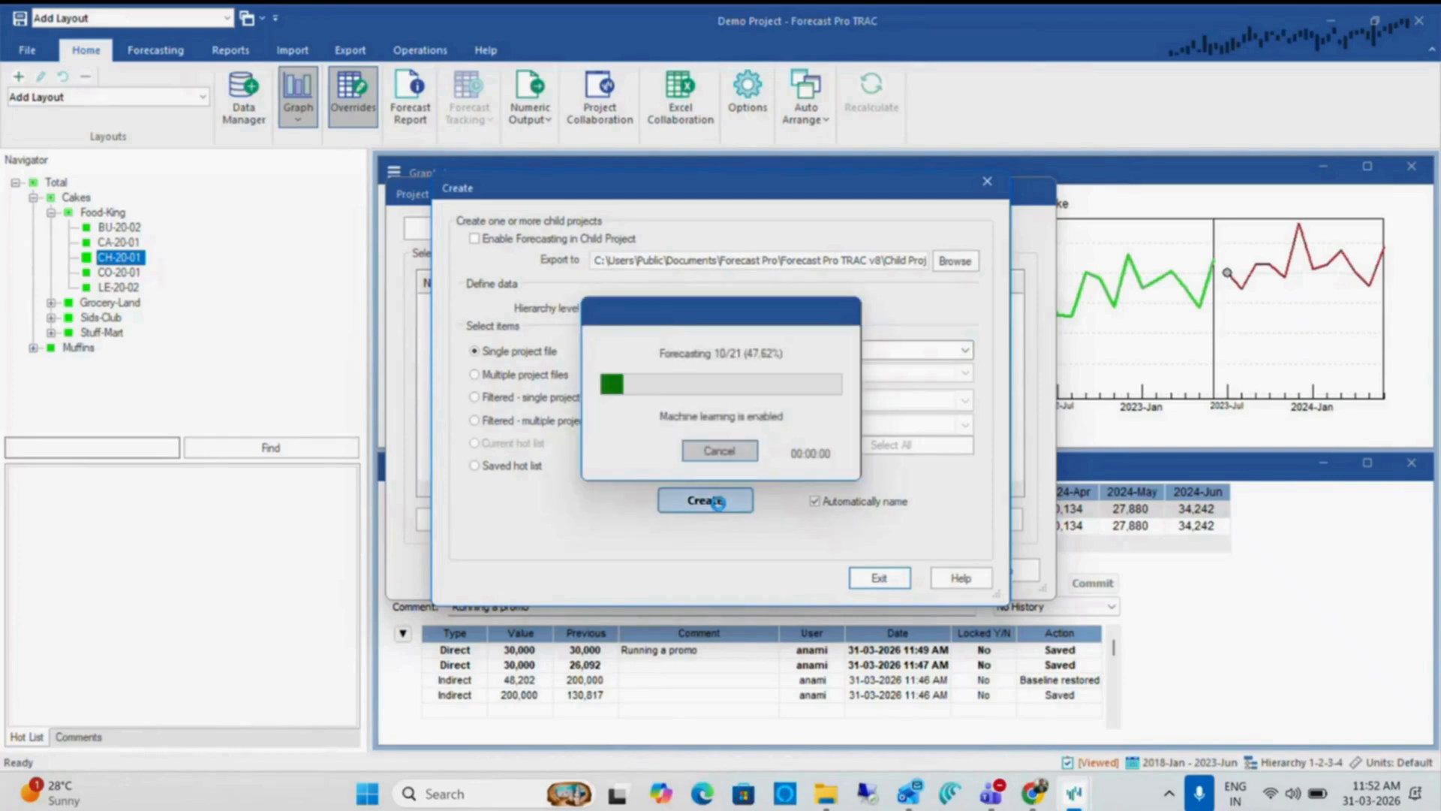
left_click(718, 502)
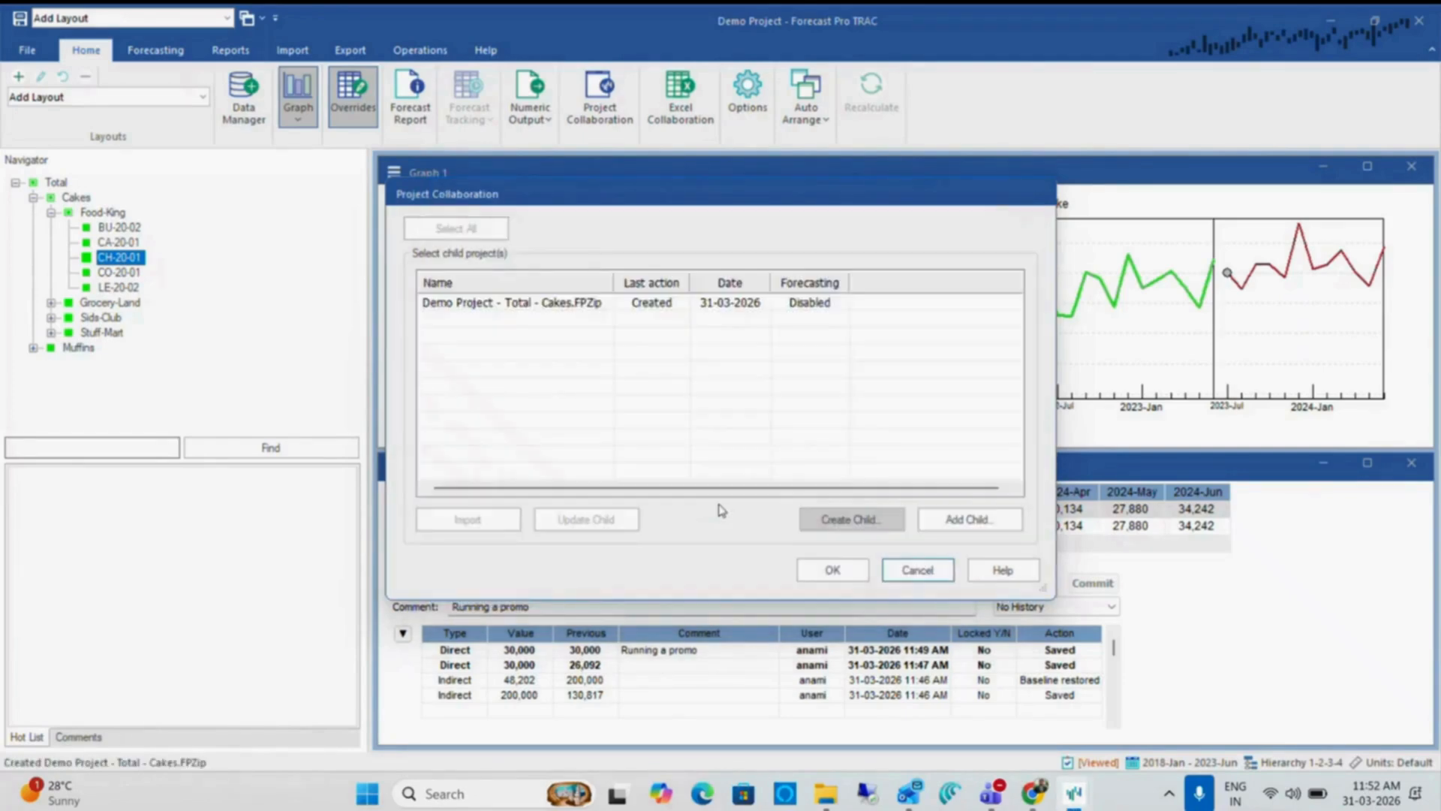
Open the child project Demo Project - Total - Cakes from the collaboration list in Forecast Pro TRAC
left_click(628, 307)
right_click(628, 309)
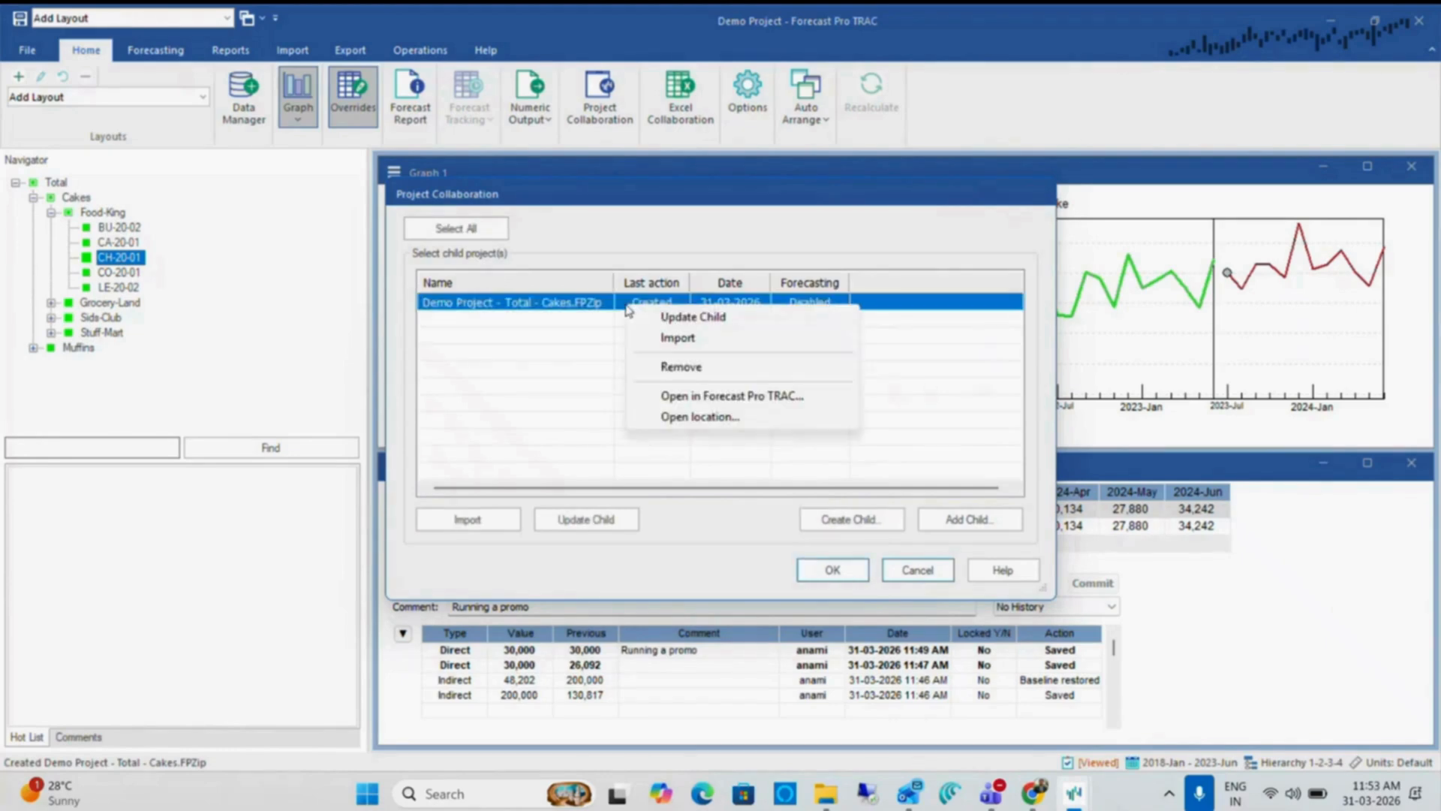
left_click(710, 398)
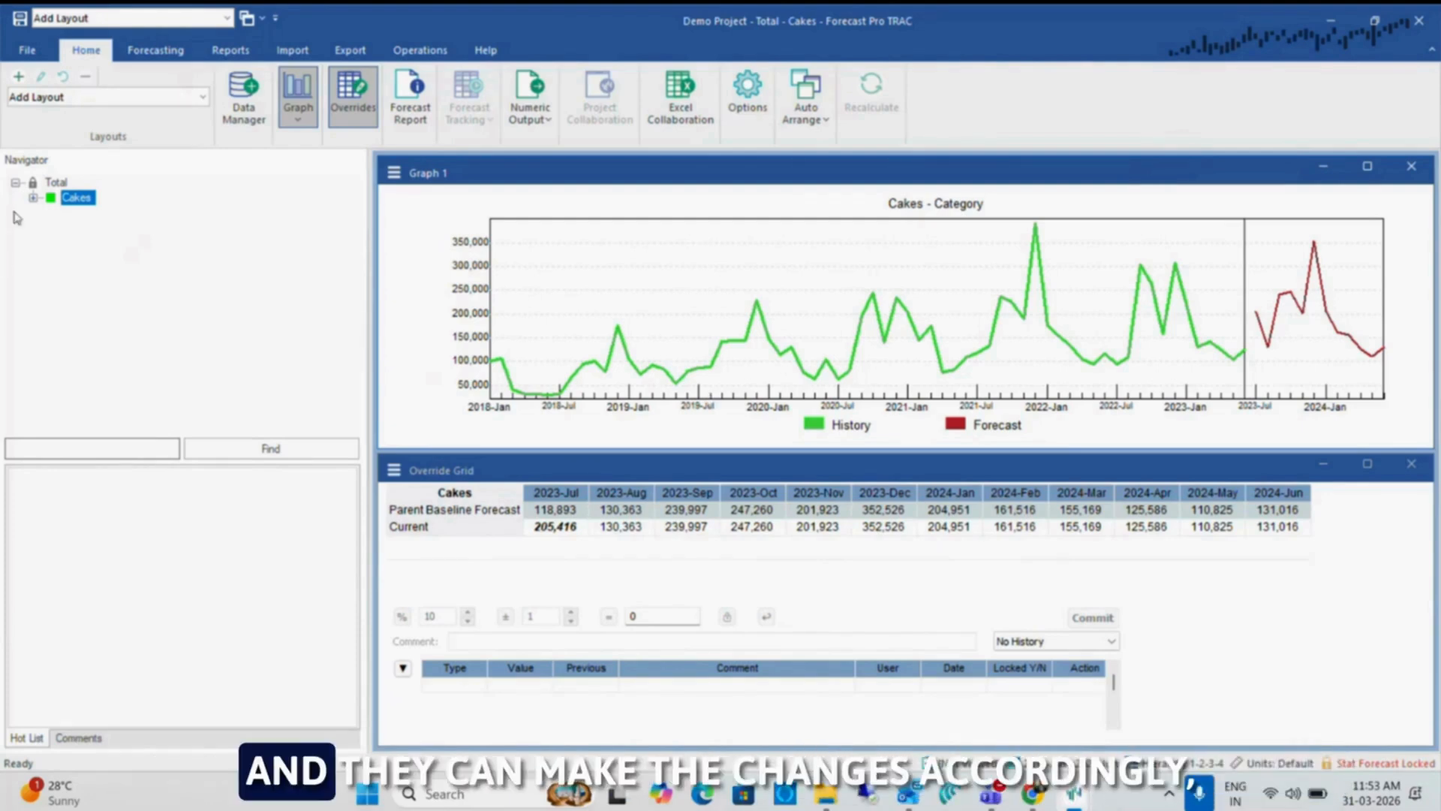
Expand Cakes and Food-King in the child project's hierarchy and display the BU-20-02 forecast
left_click(33, 198)
left_click(51, 213)
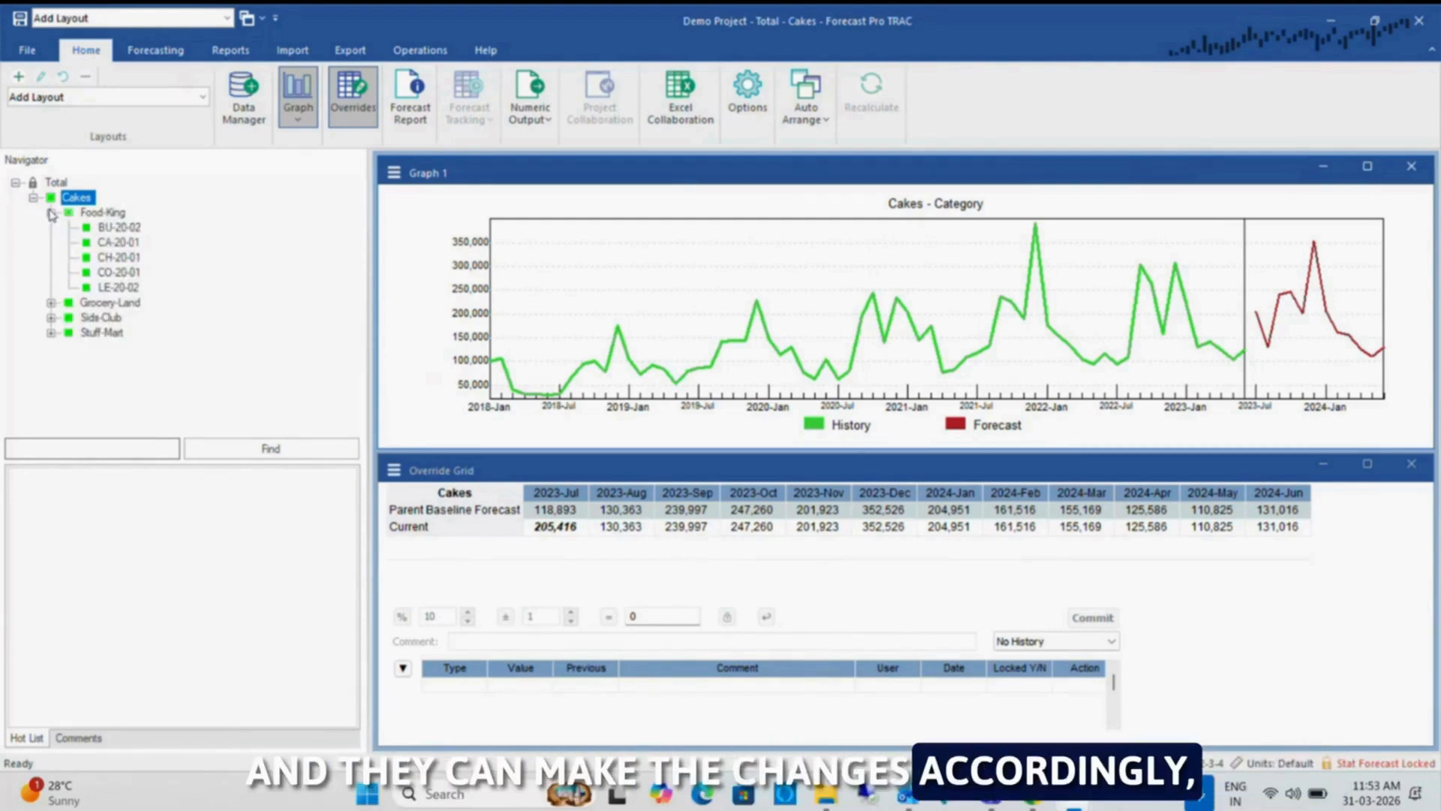
left_click(114, 228)
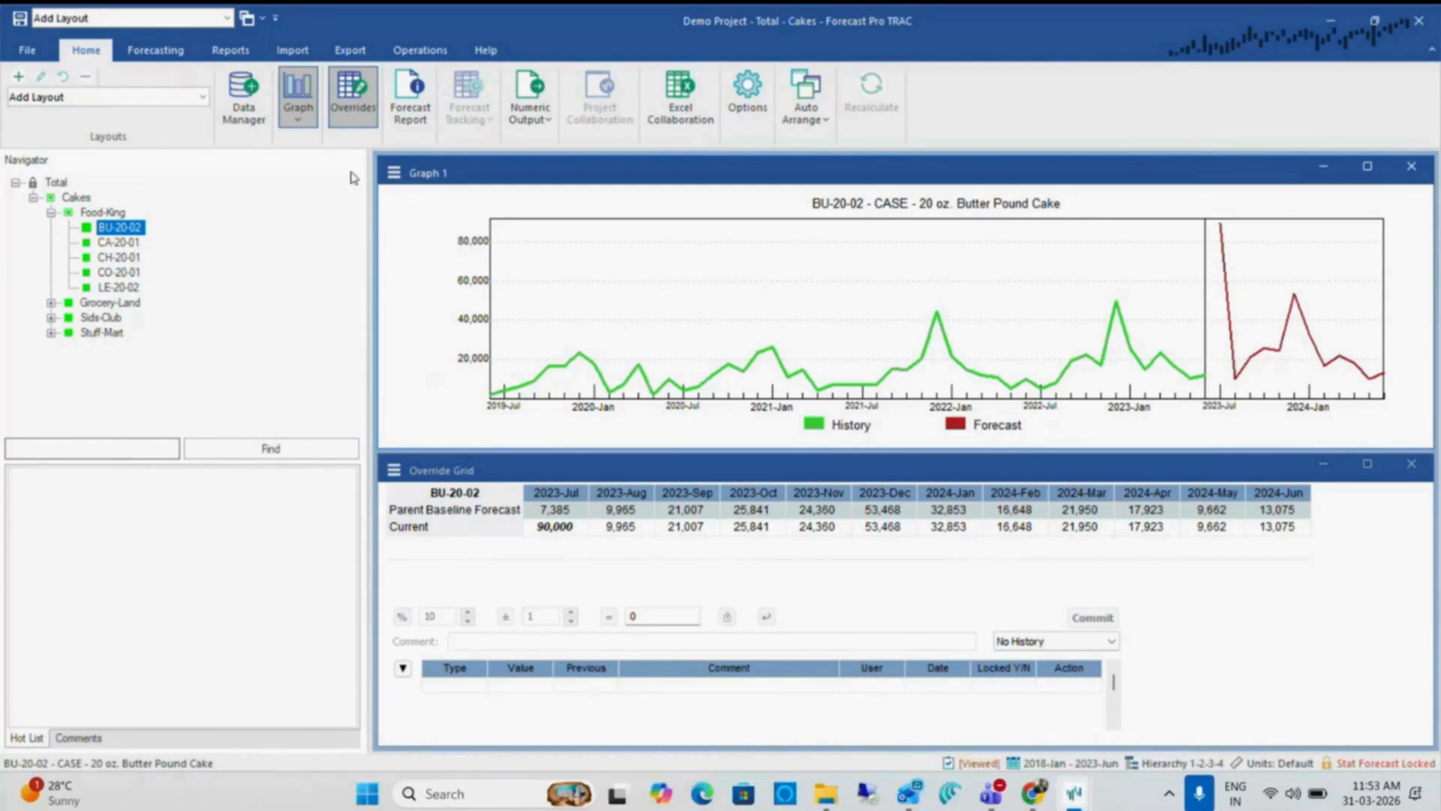
Reorder the child project's hierarchy to Total, Category, SKU, Customer and accept locking the statistical forecast
left_click(420, 51)
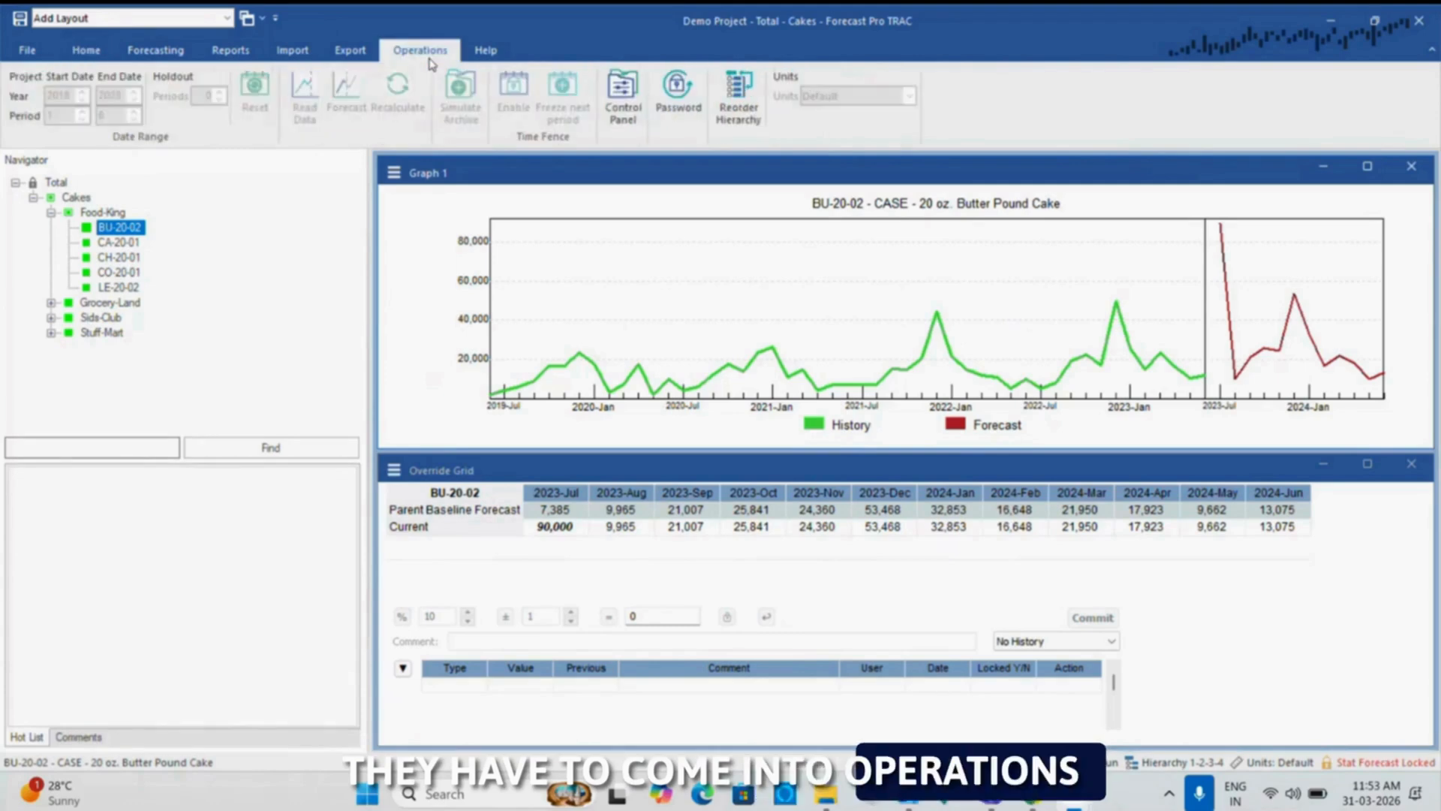
left_click(739, 113)
left_click(677, 445)
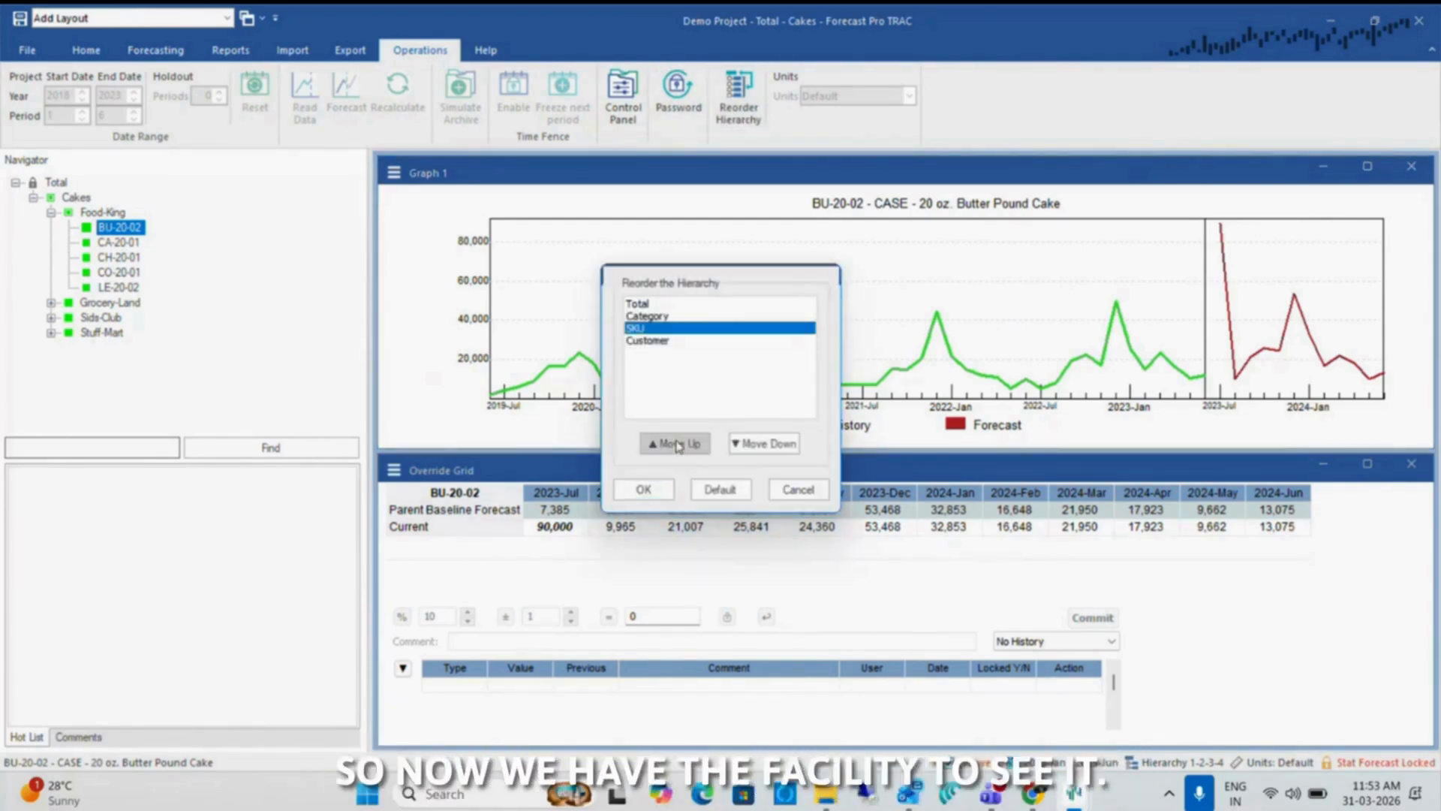
left_click(679, 446)
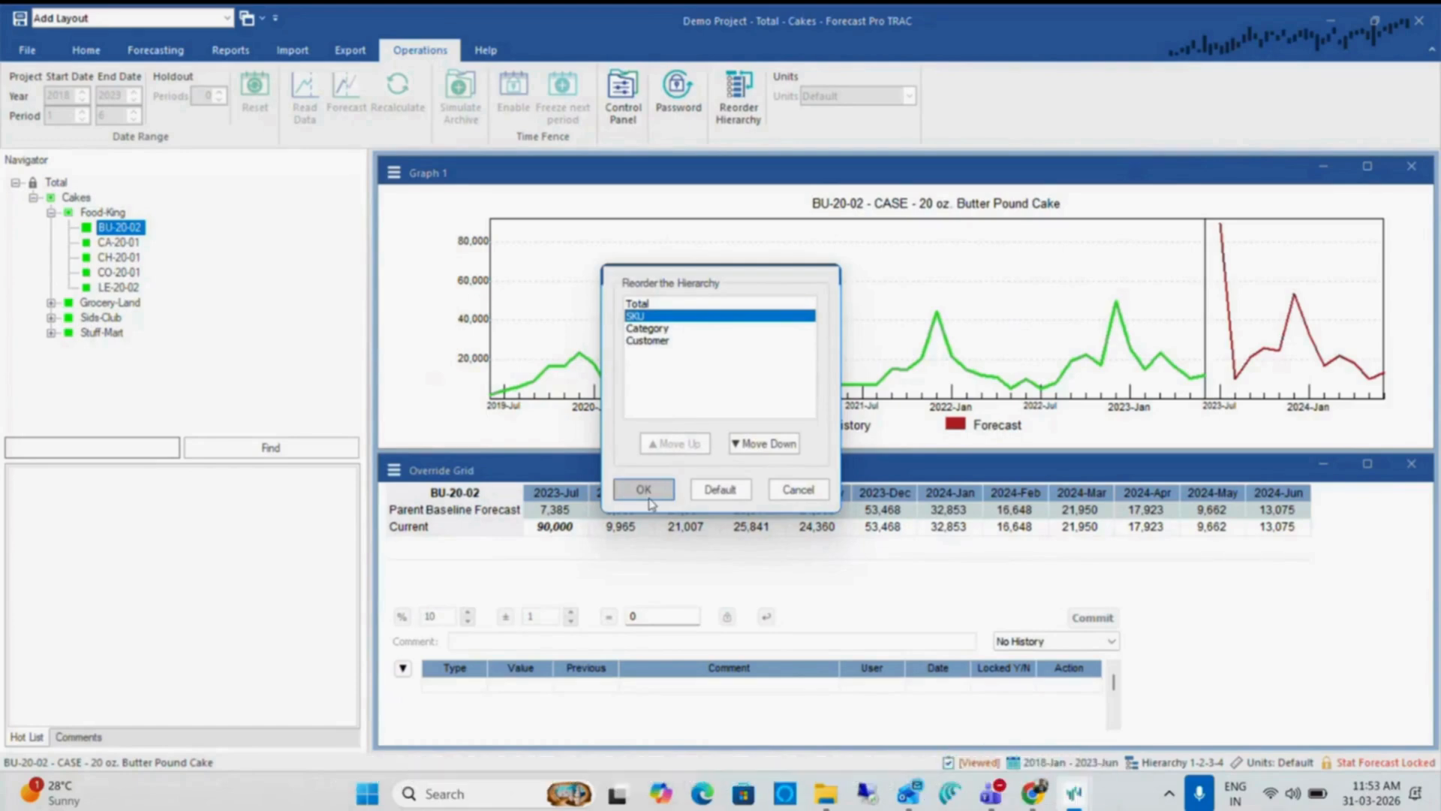
left_click(763, 443)
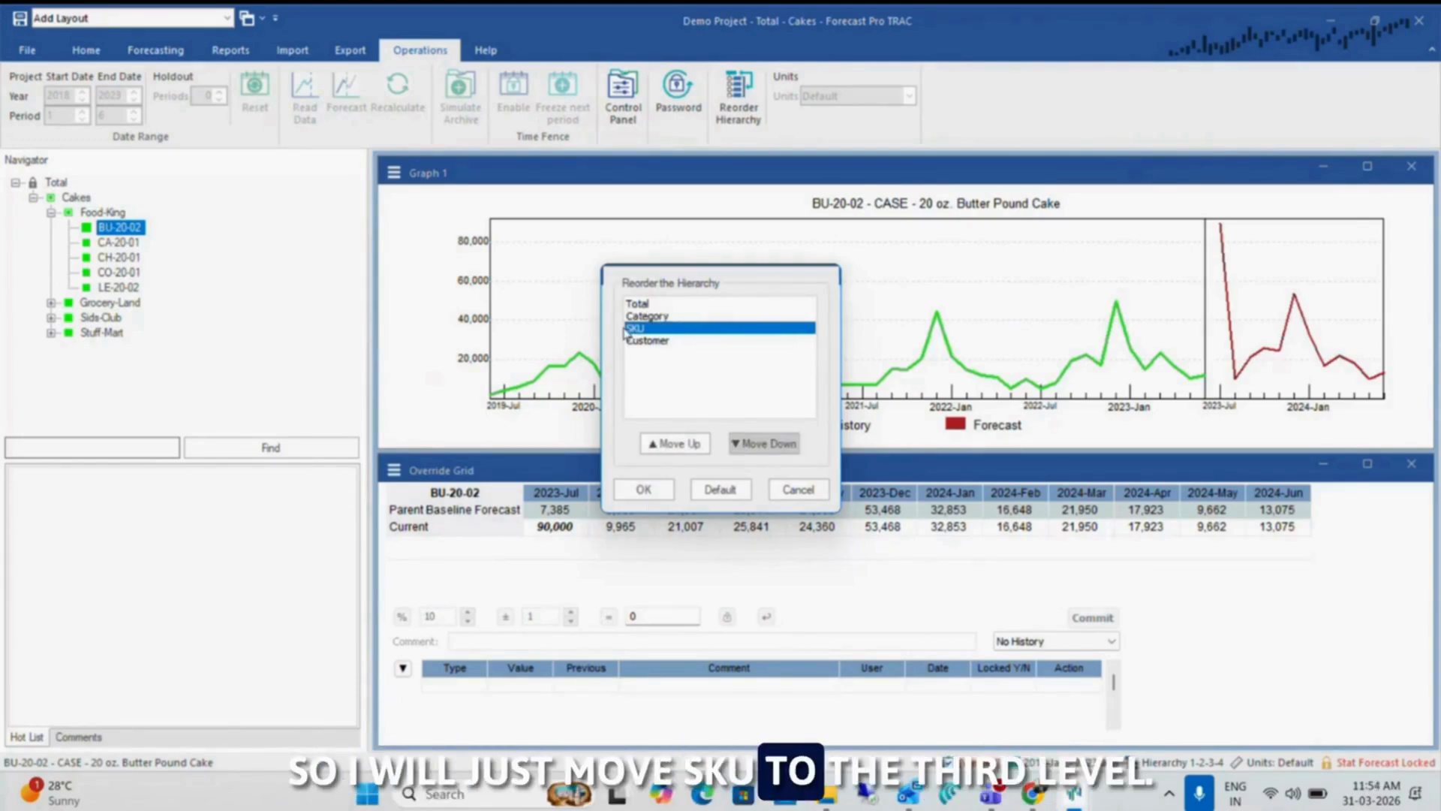
left_click(643, 489)
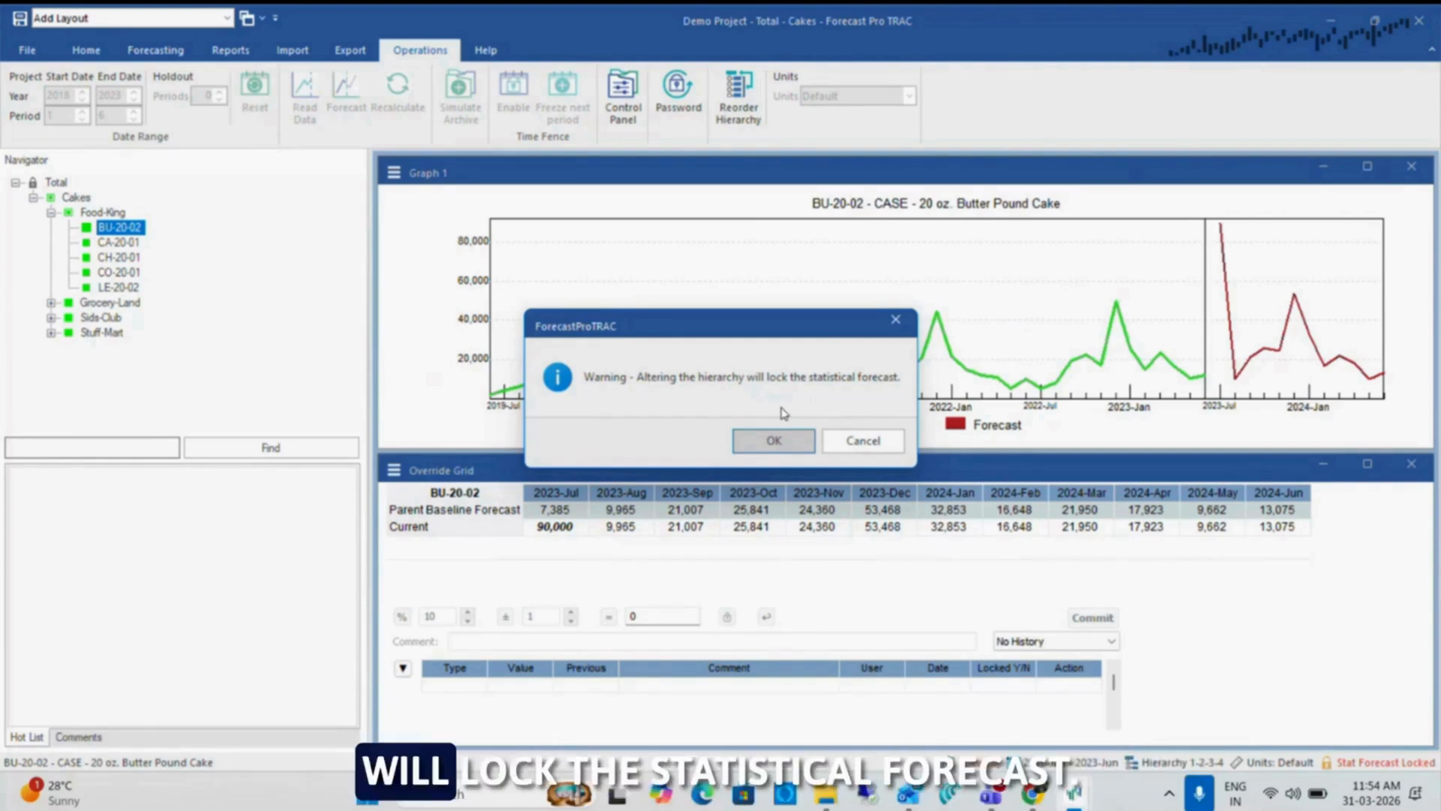
left_click(737, 447)
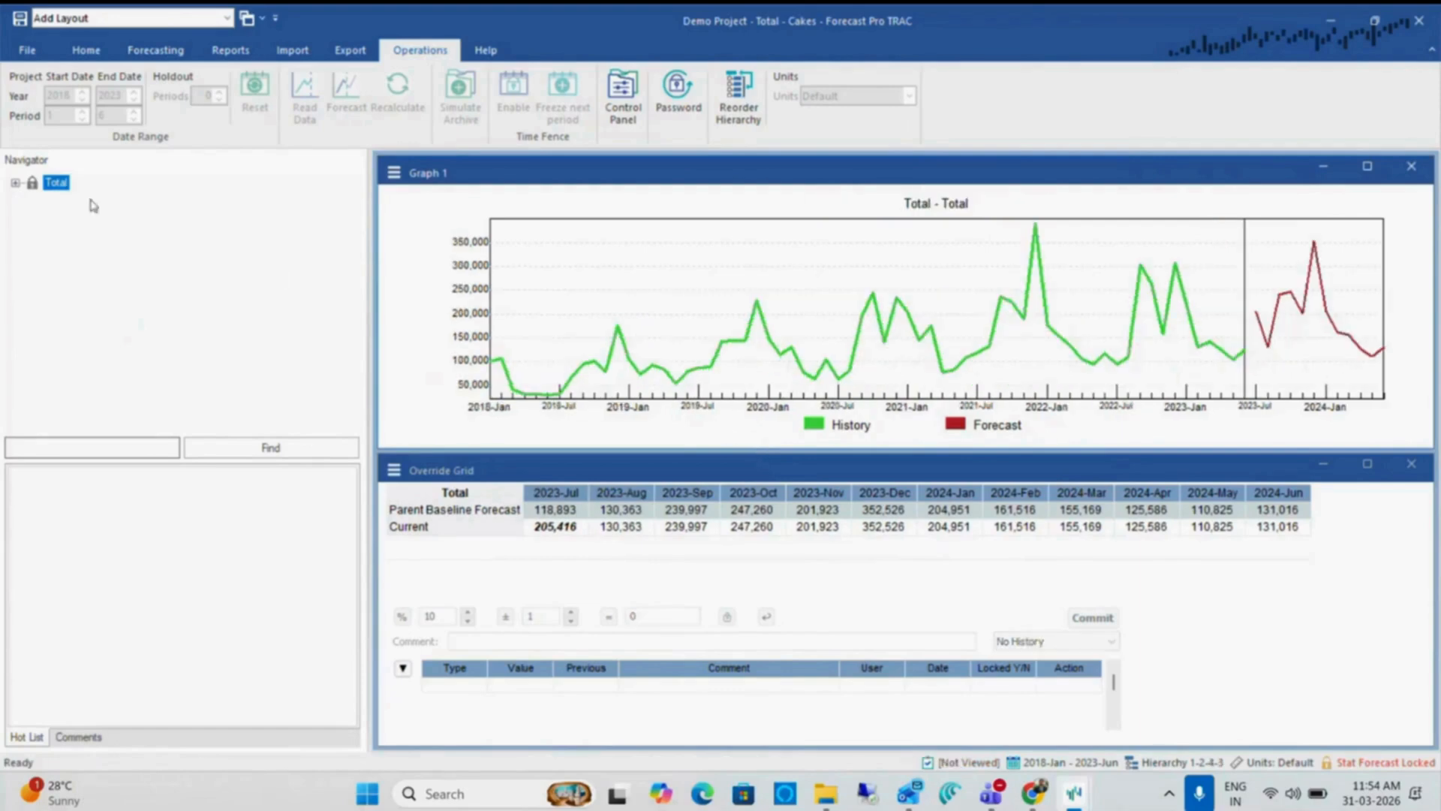
Examine BU-20-02's customers in the reordered hierarchy, then collapse it and browse the forecasts of the following SKUs
left_click(51, 212)
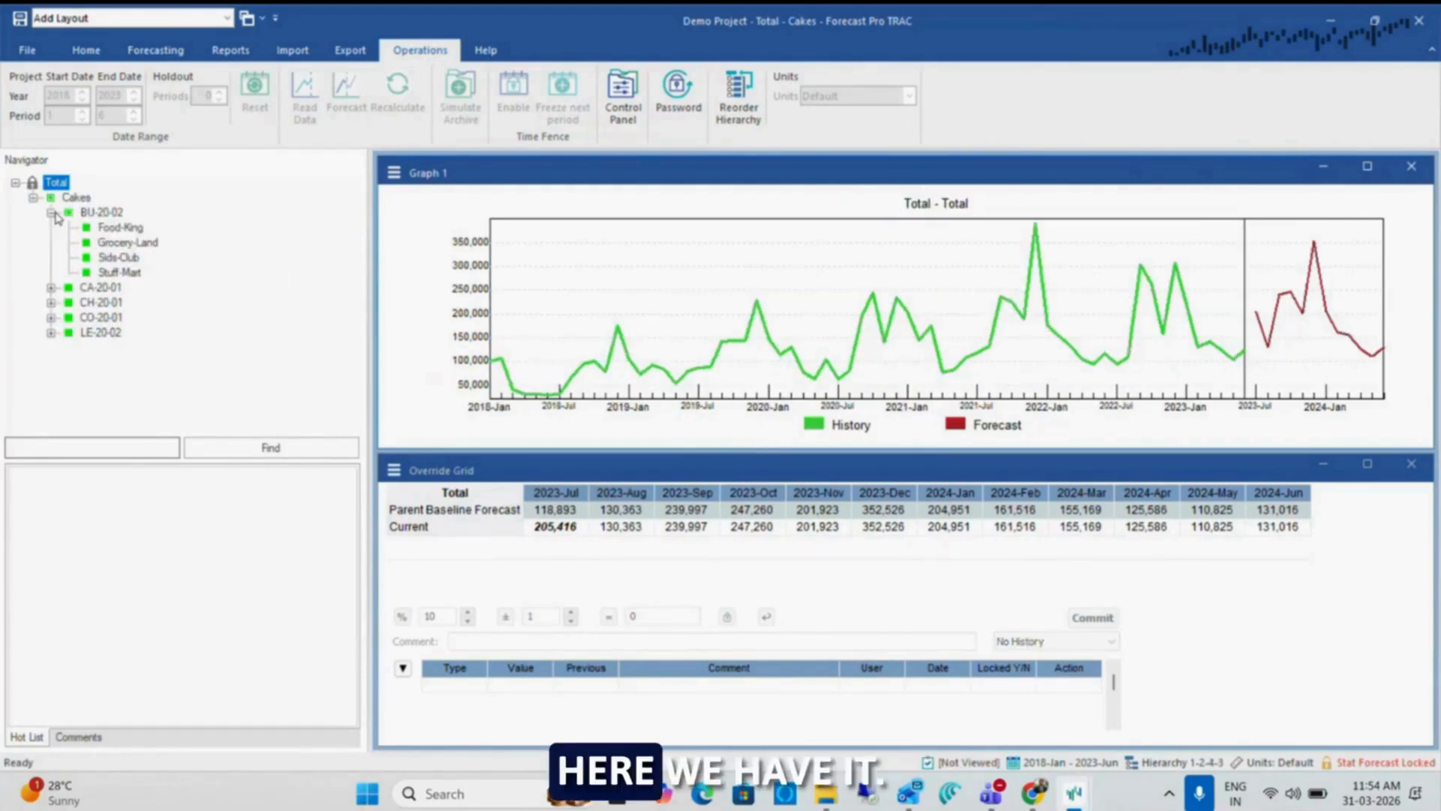
left_click(101, 213)
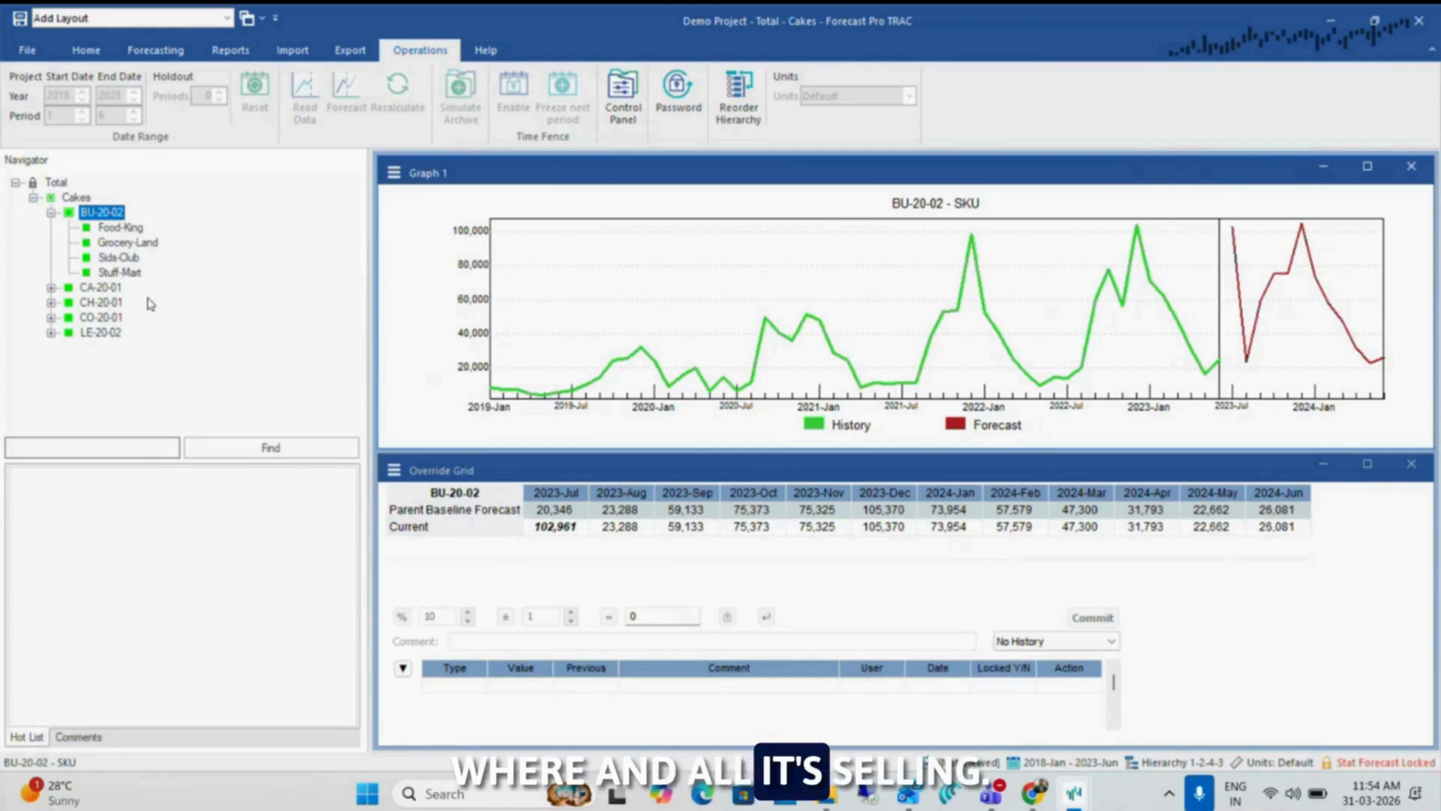
left_click(50, 213)
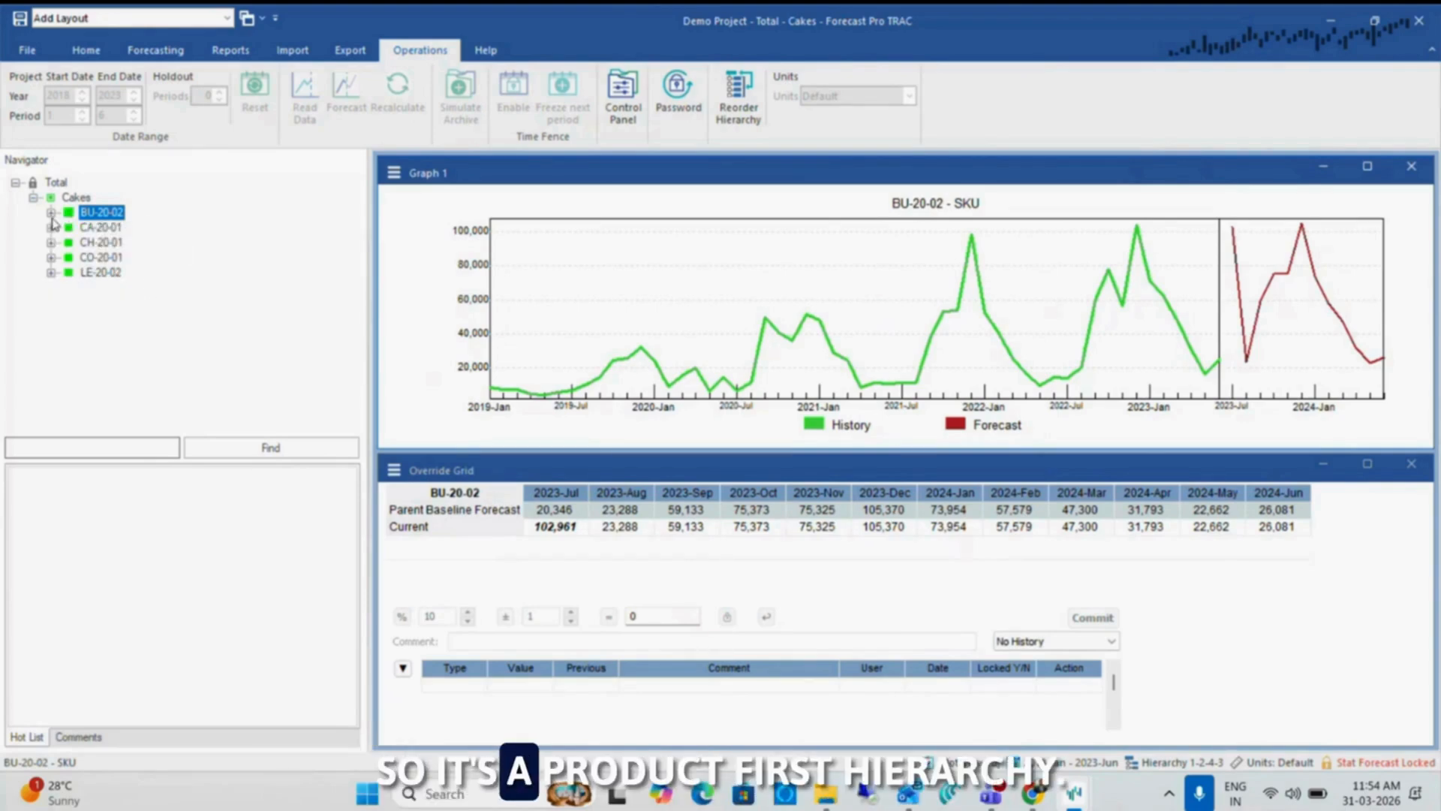
key("Down")
key("Down")
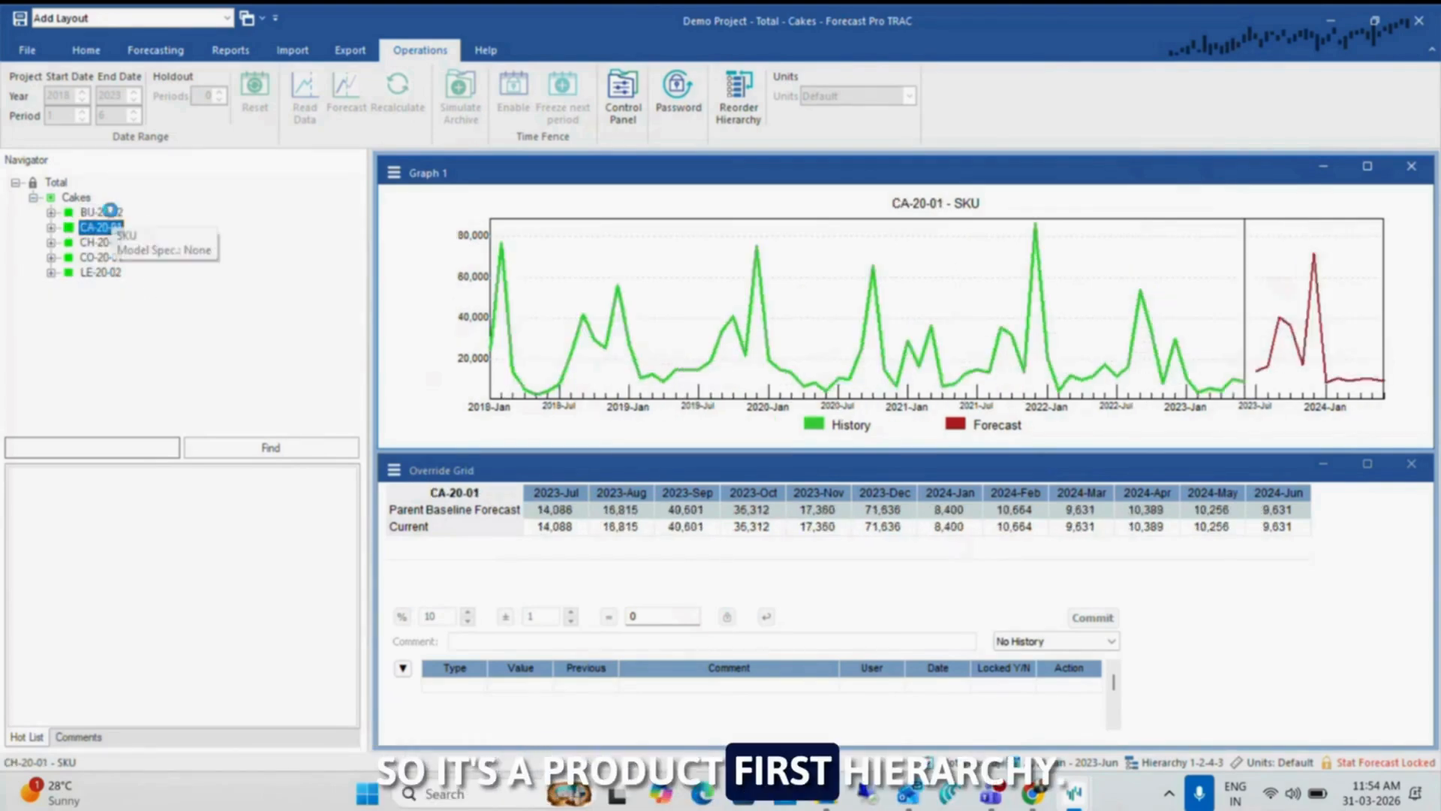
key("Down")
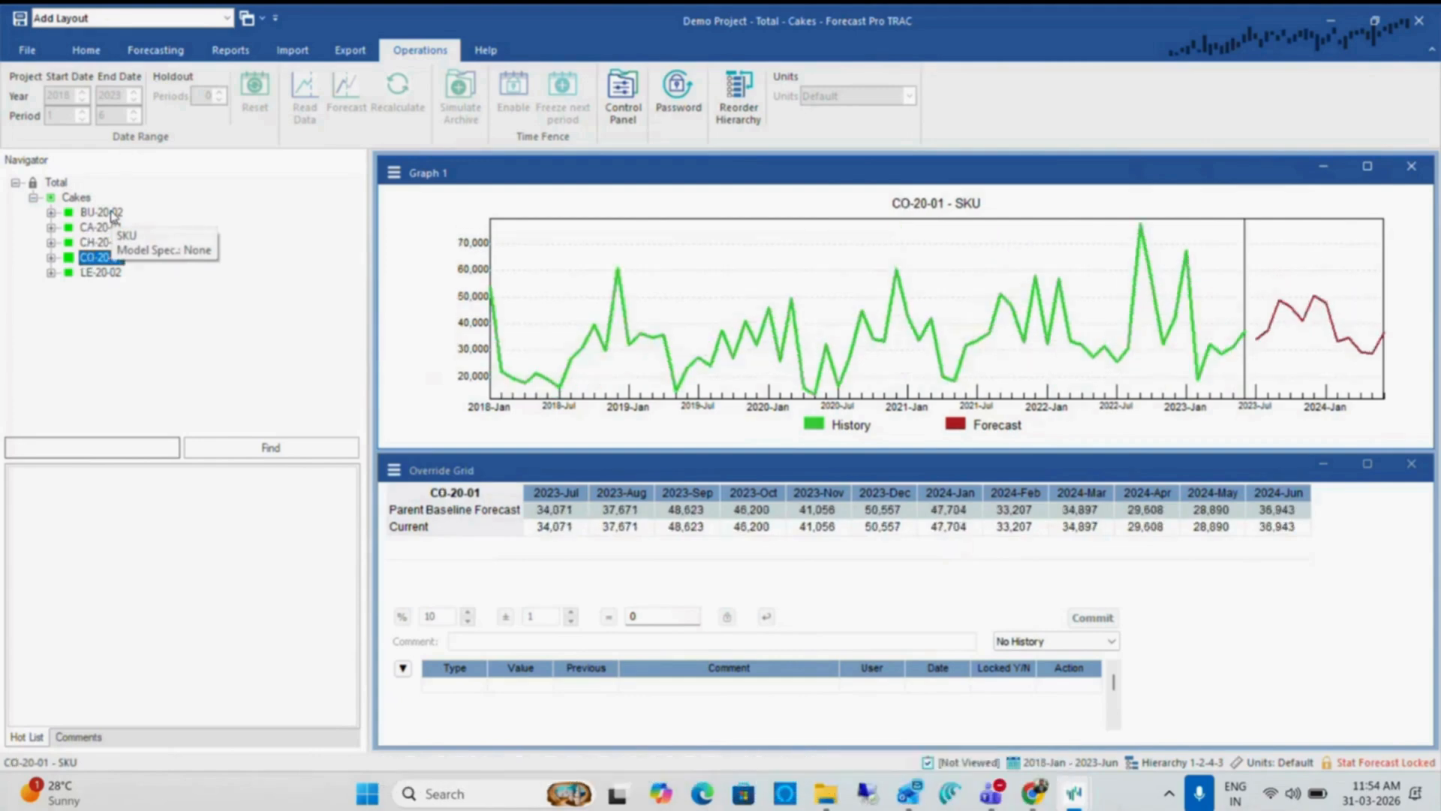
Expand every SKU under Cakes to examine which customers each product is sold to
key("Down")
key("Right")
key("Down")
key("Up")
key("Down")
key("Up")
key("Up")
key("Right")
key("Down")
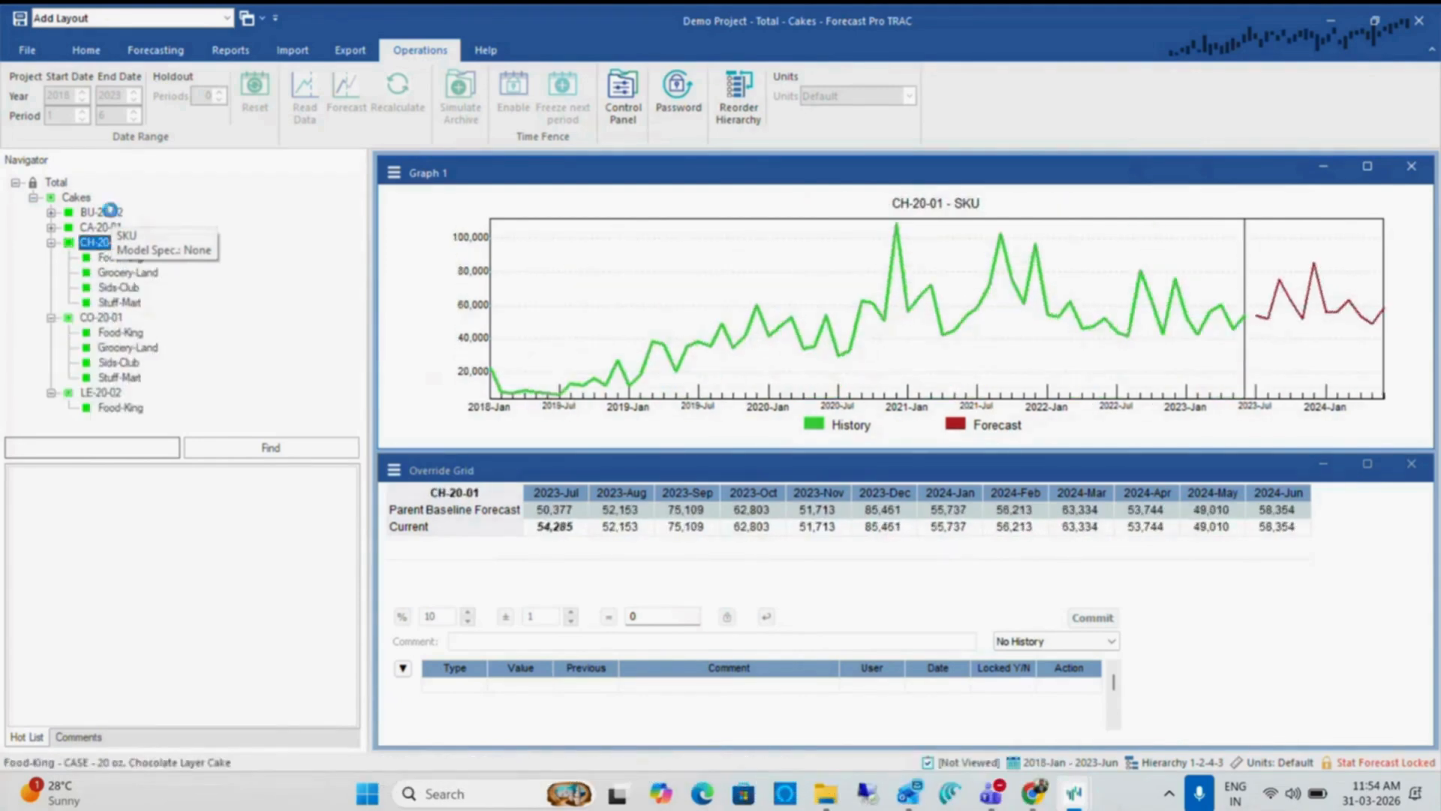
key("Up")
key("Up")
key("Up")
key("Right")
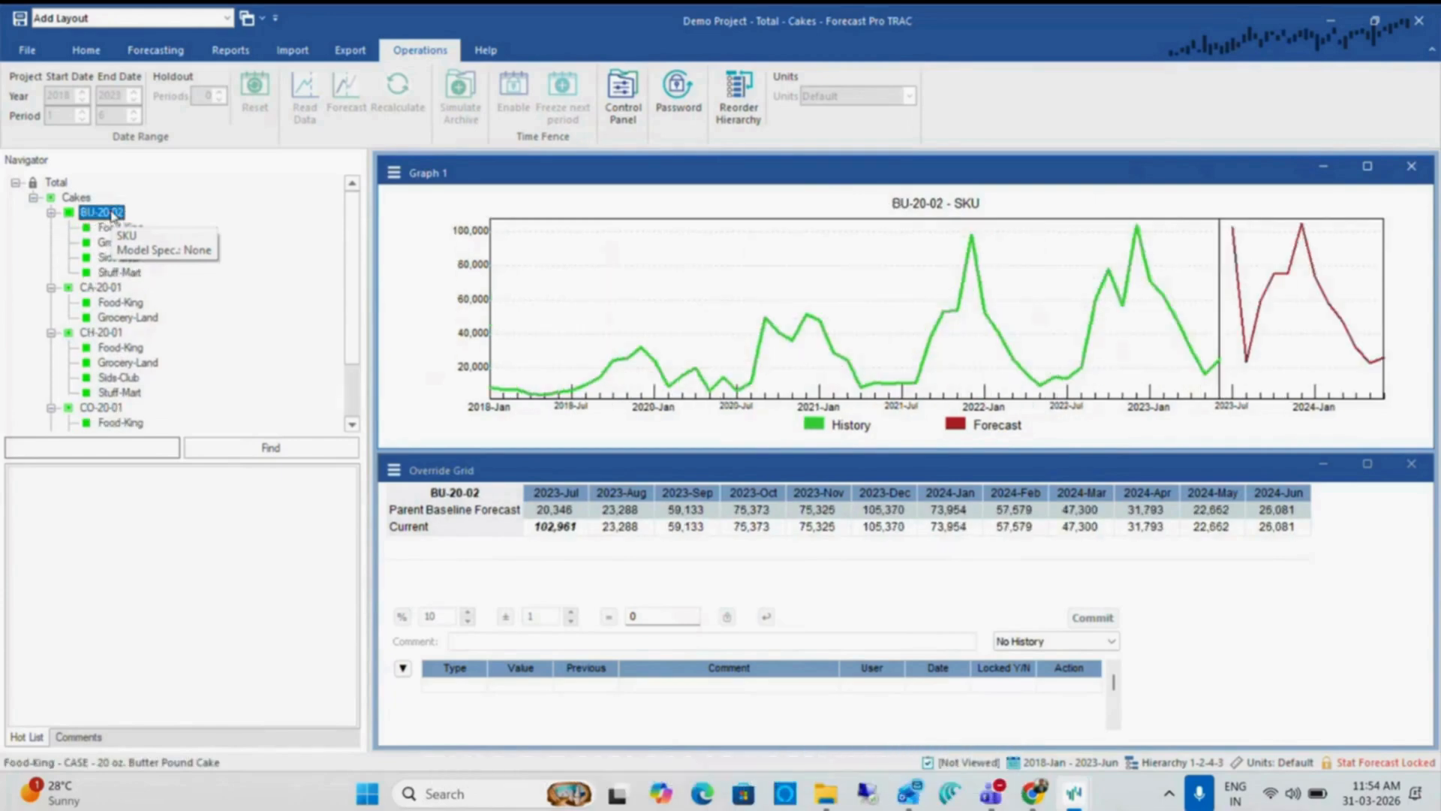
Override Food-King's 2023-Jul forecast under BU-20-02 with 9,500 in the child project and commit it
key("Down")
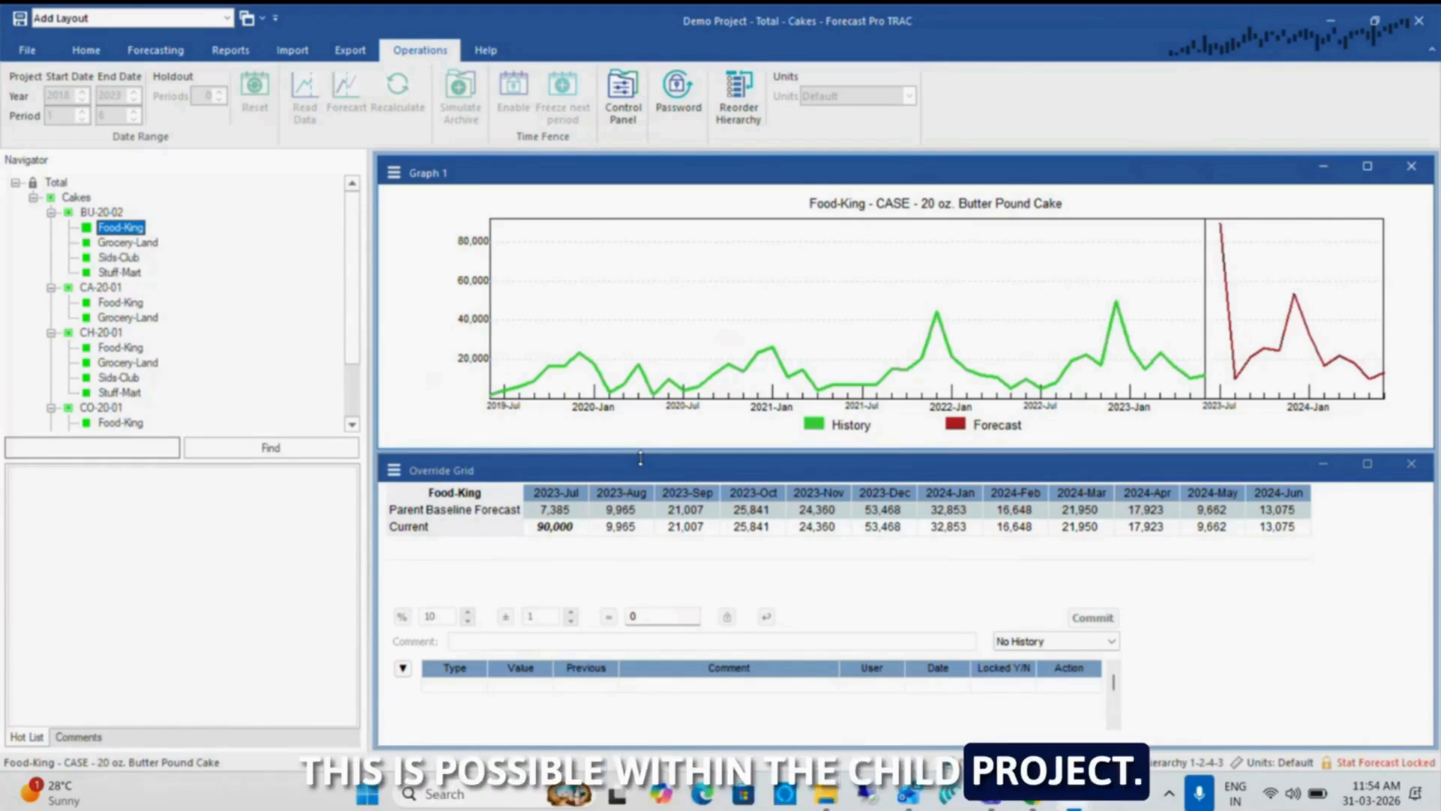
left_click(609, 522)
key("Left")
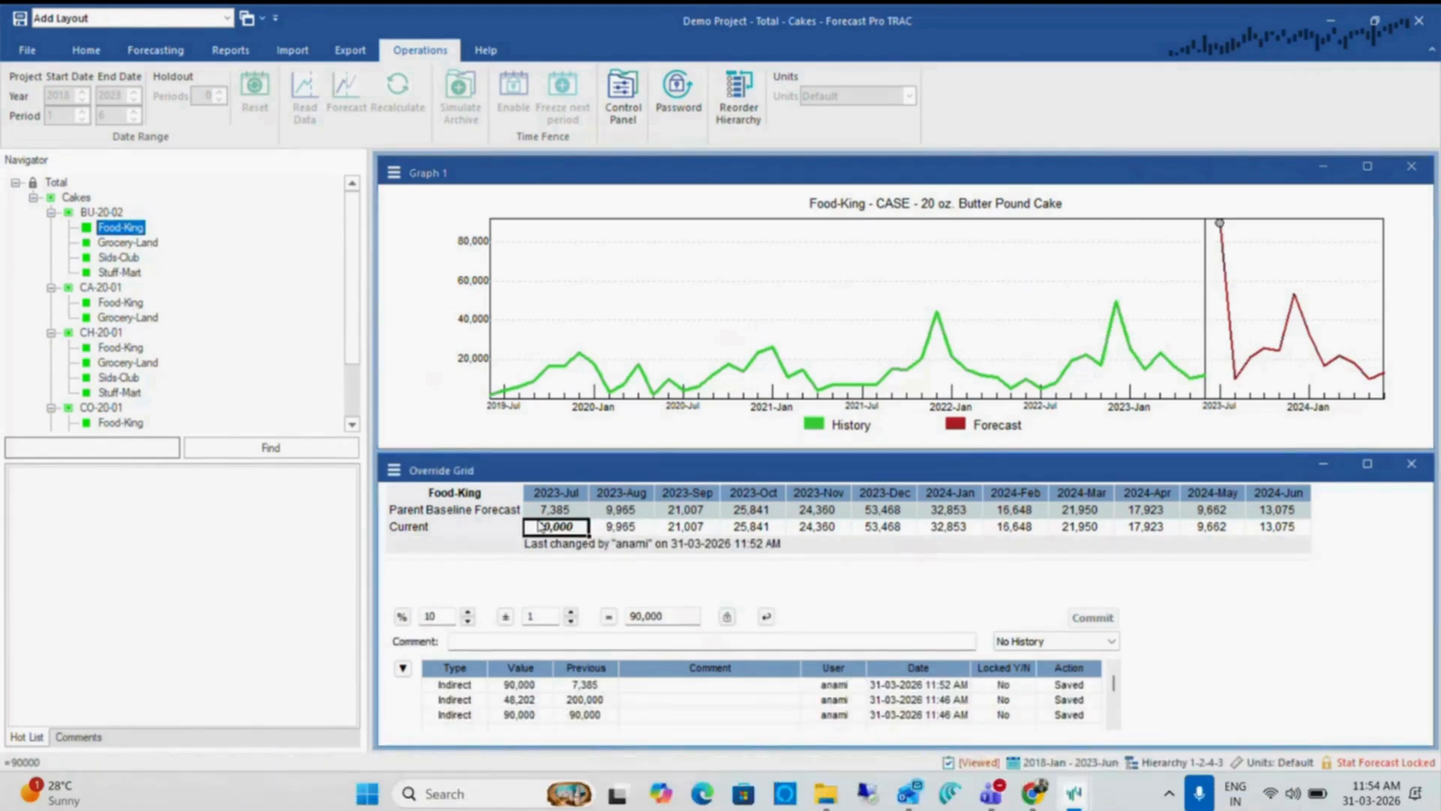
mouse_move(568, 530)
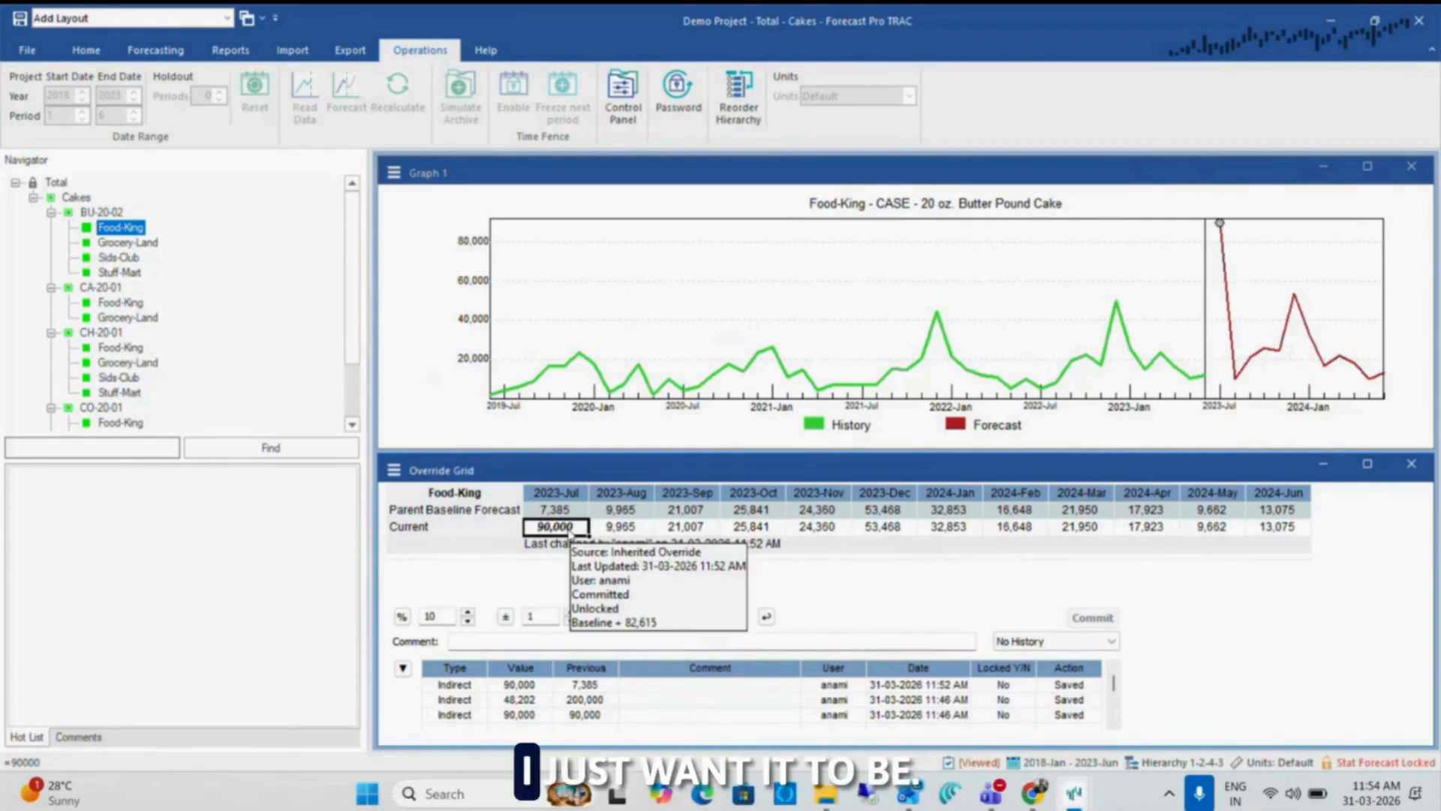
type("9,")
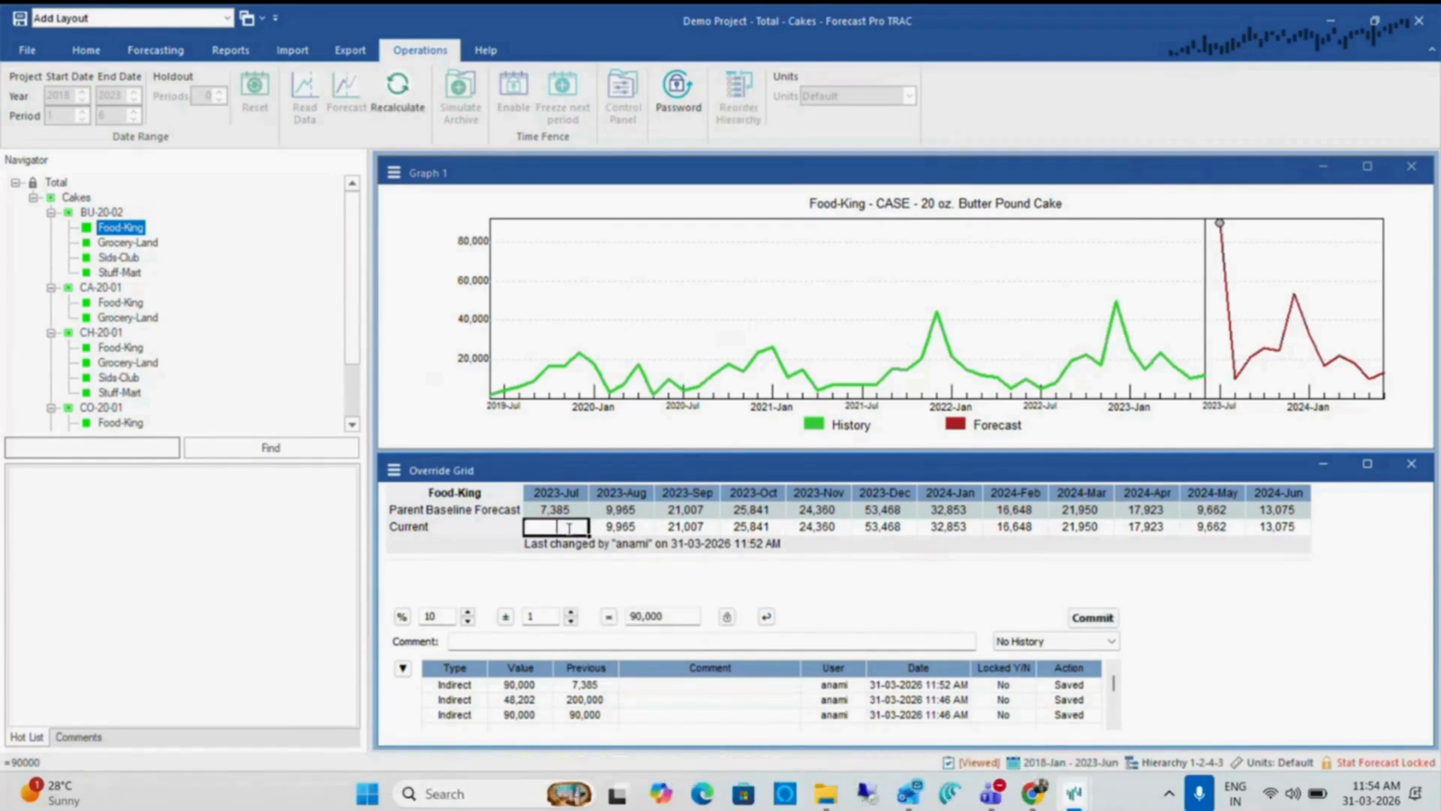
type("500")
left_click(686, 526)
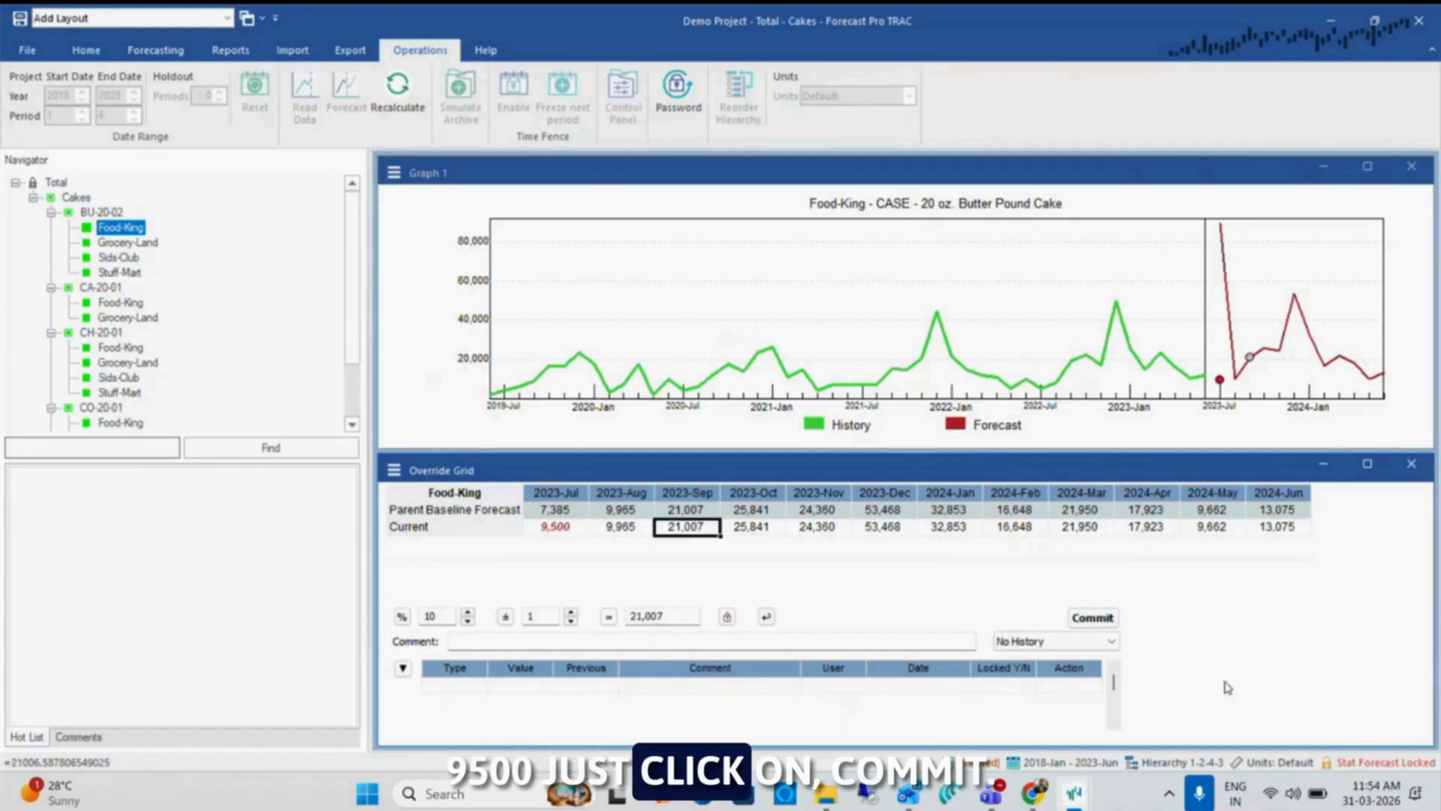
left_click(1080, 618)
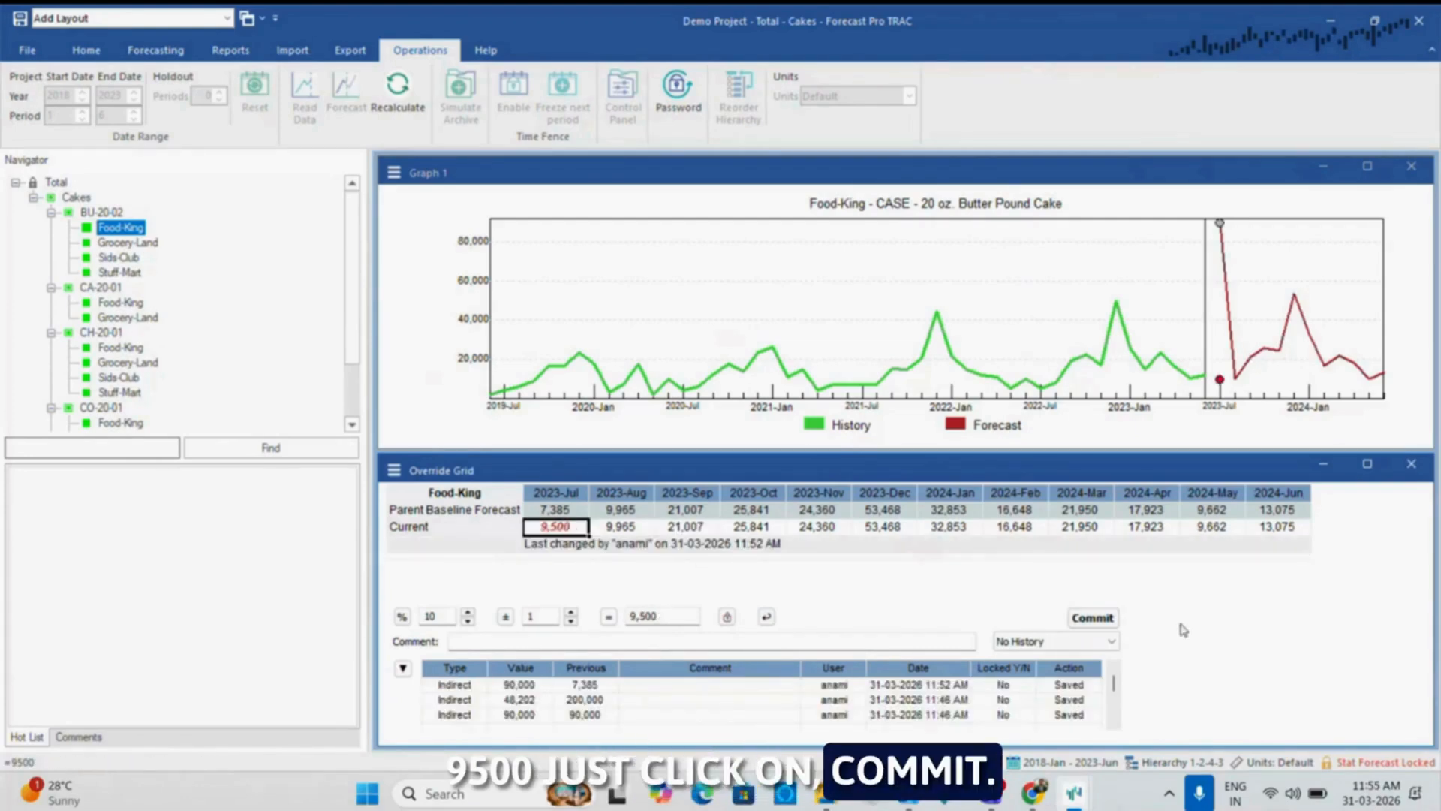
left_click(1093, 616)
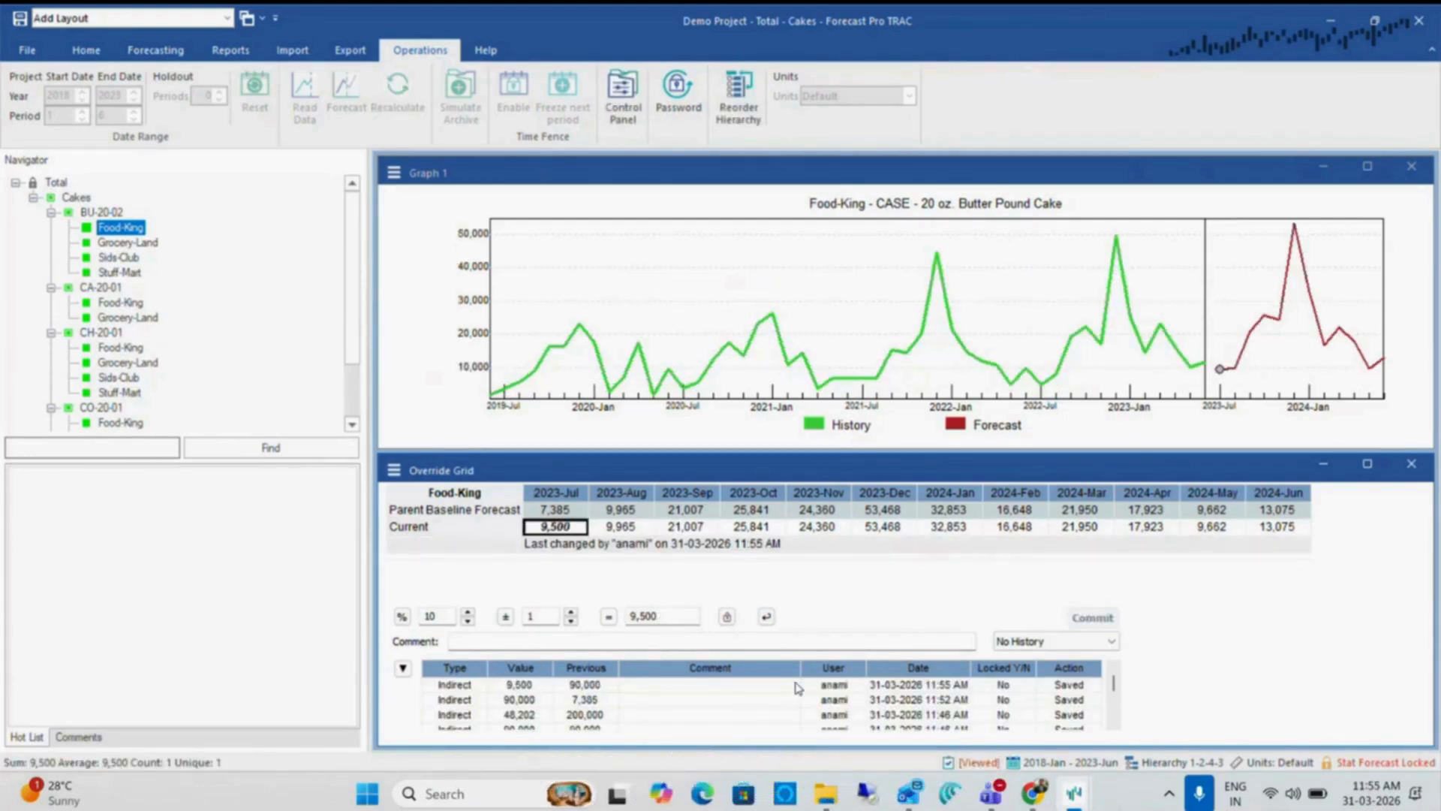
Review the Food-King override history, save and close the child project, and dismiss the main project's Project Collaboration dialog
scroll(798, 689, "down", 1)
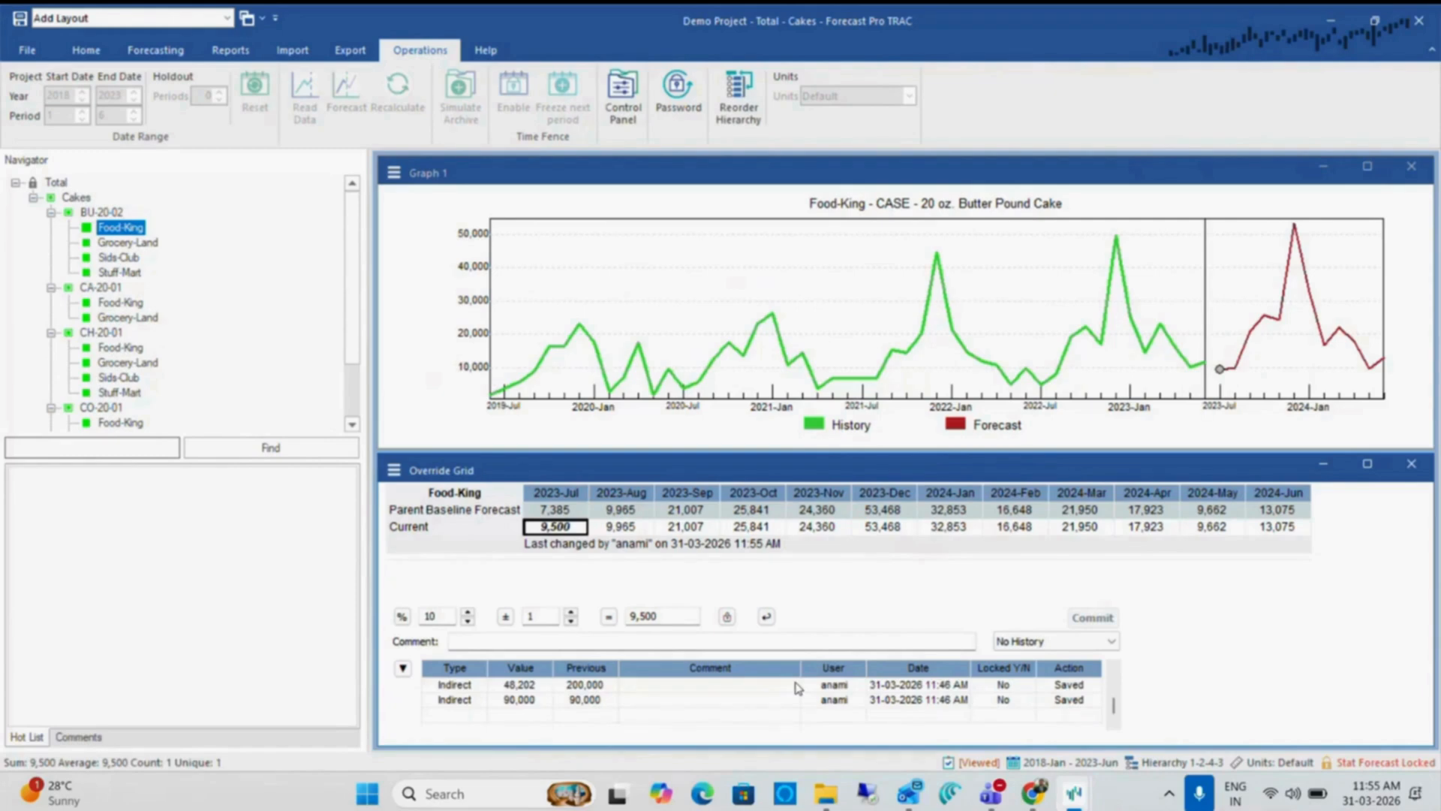
scroll(798, 688, "up", 1)
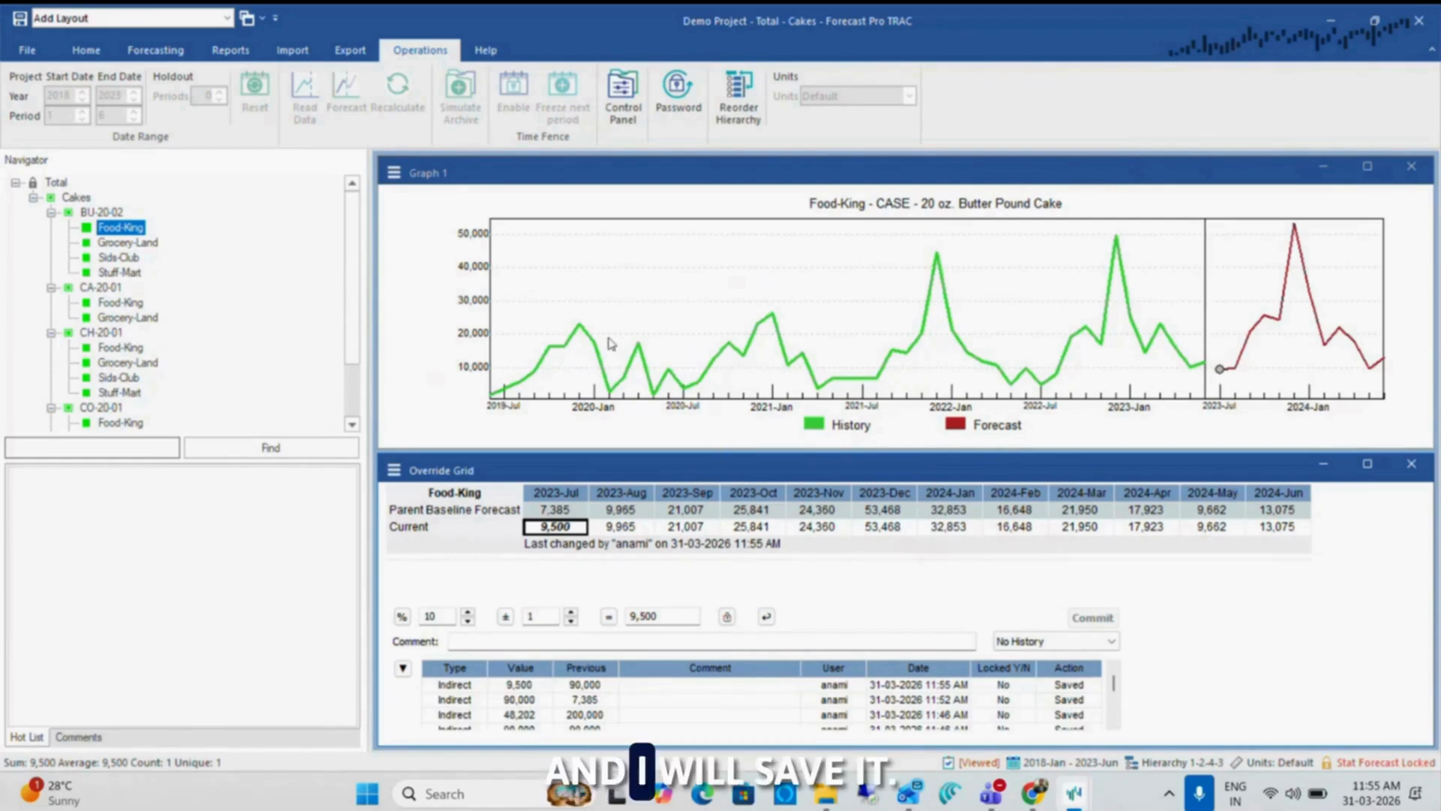
key("ctrl+s")
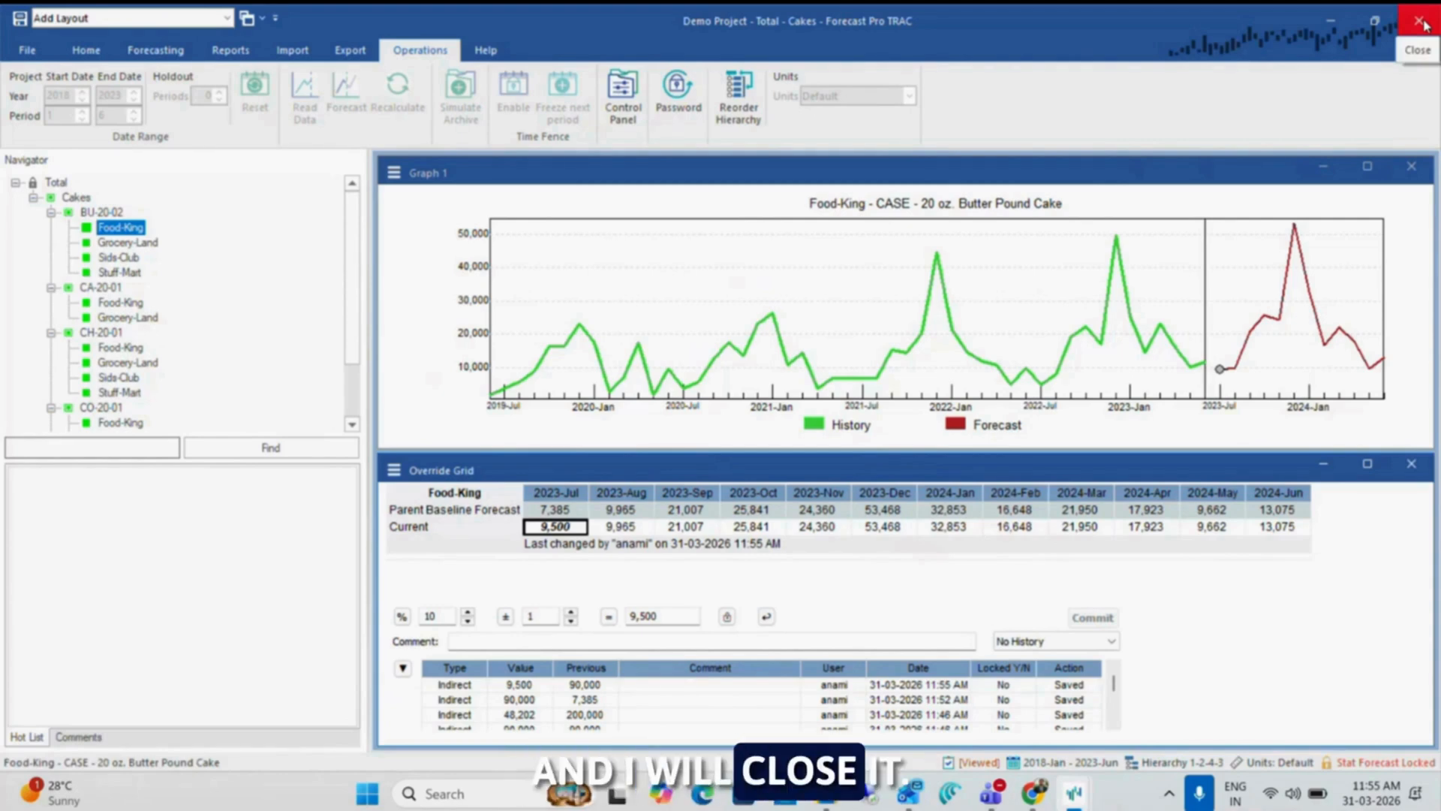
left_click(1421, 21)
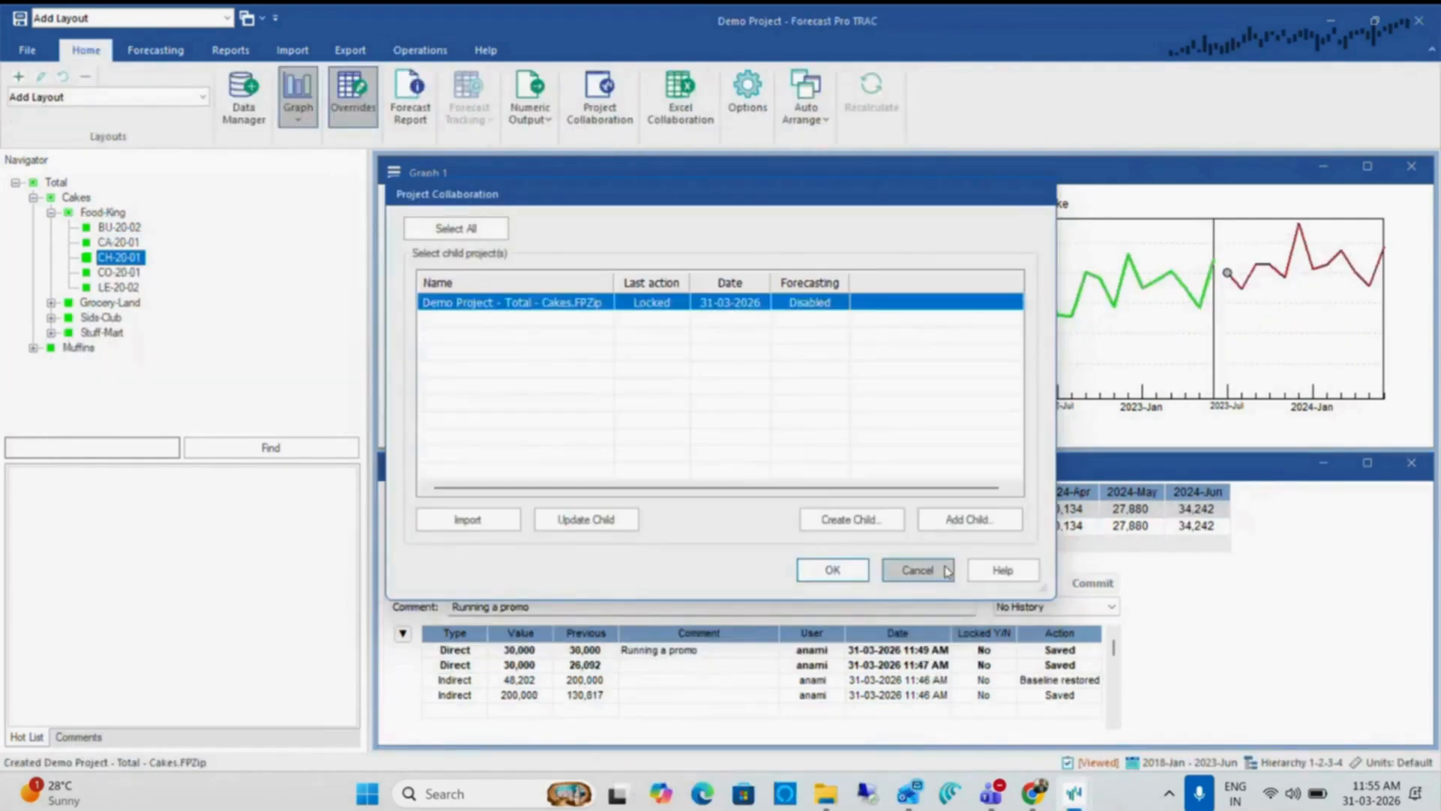
left_click(946, 570)
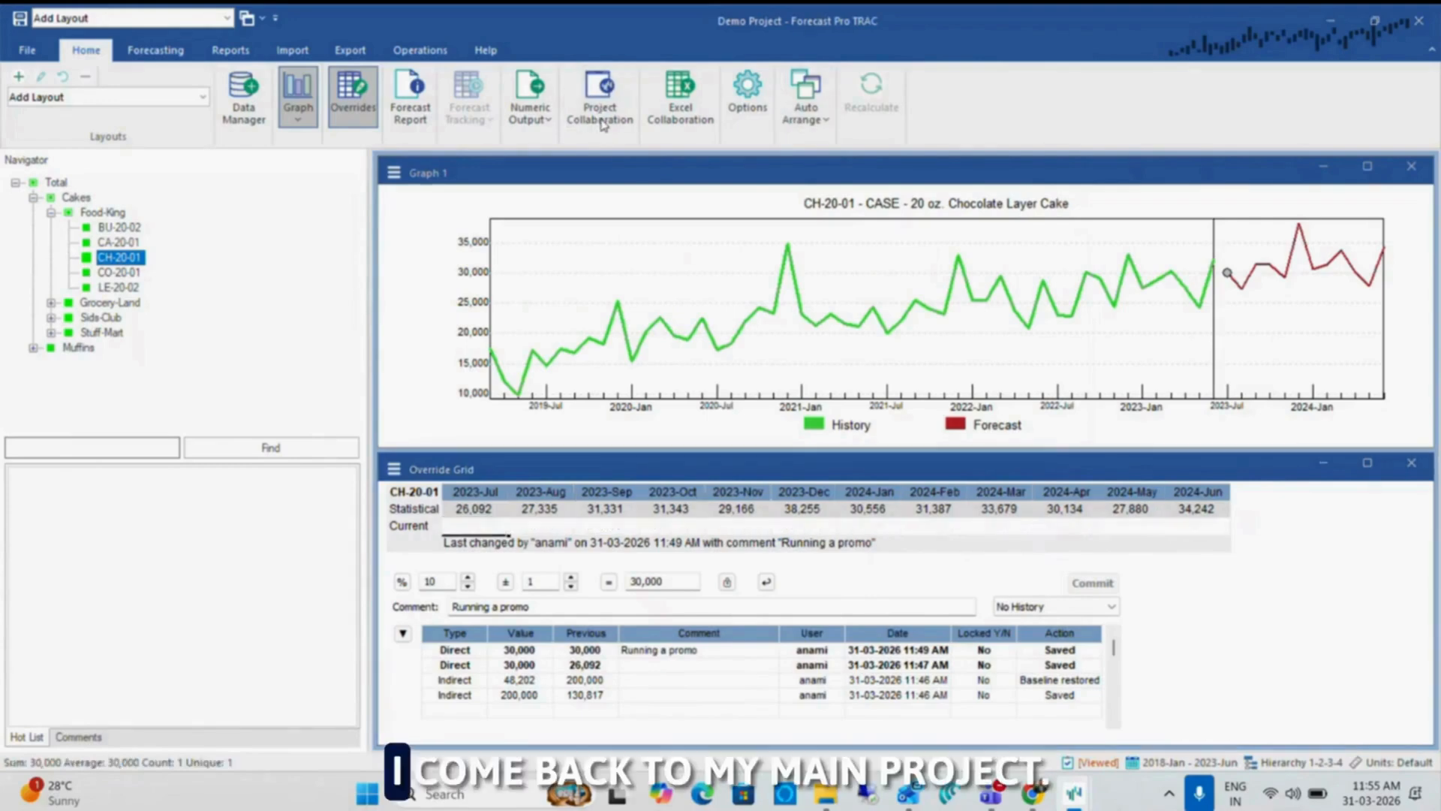
Import the externally modified child project Demo Project - Total - Cakes.FPZip into the main project through Project Collaboration
left_click(598, 116)
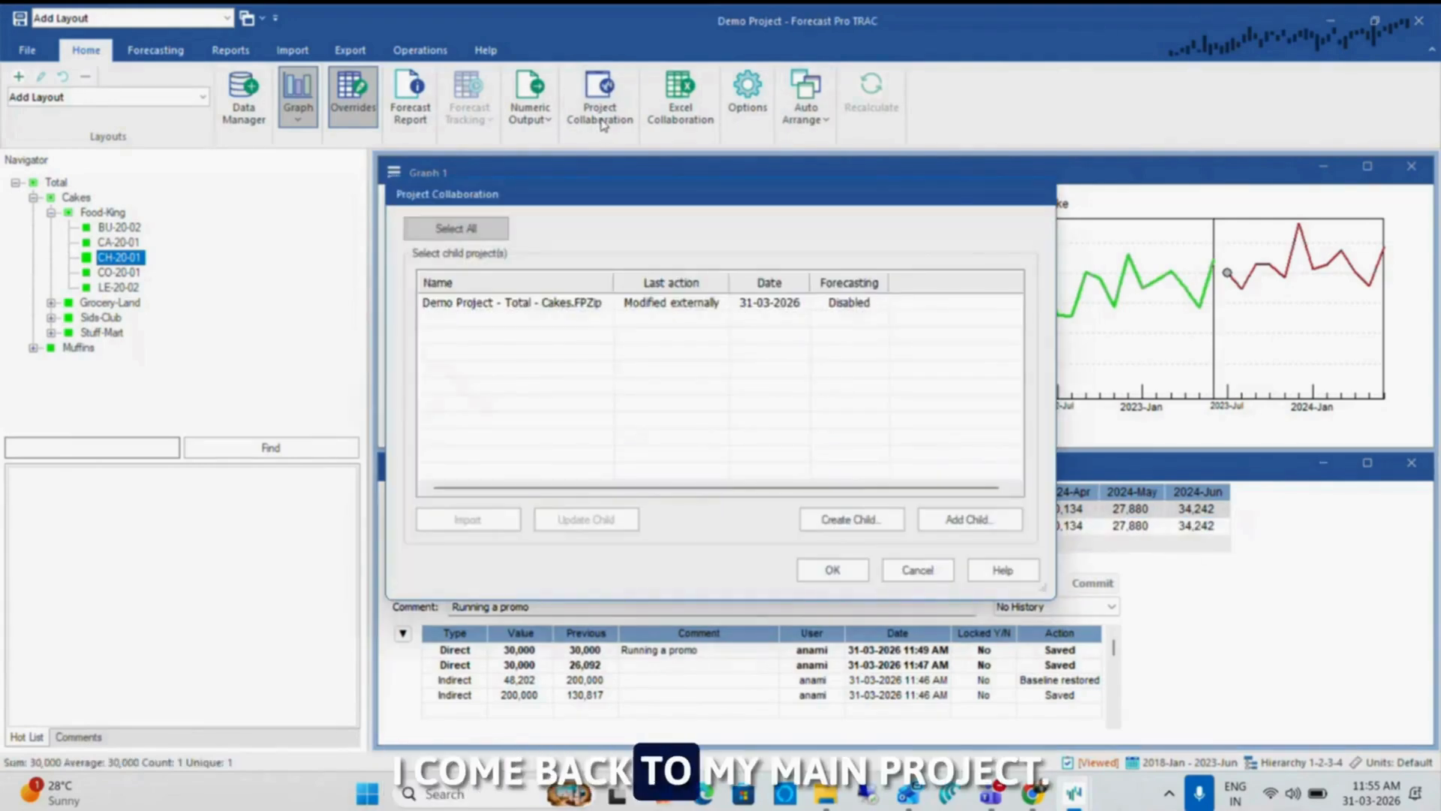
left_click(582, 305)
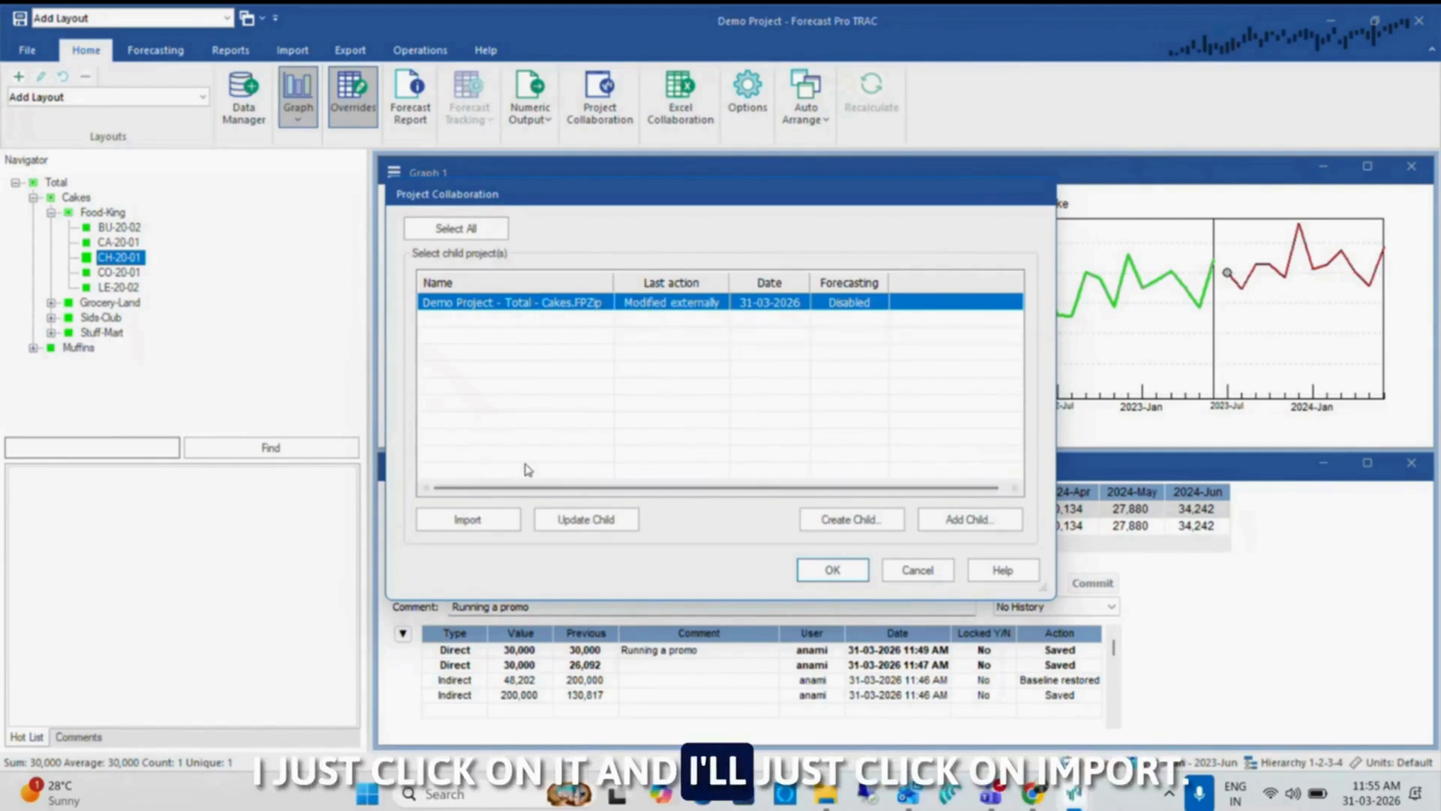
left_click(471, 523)
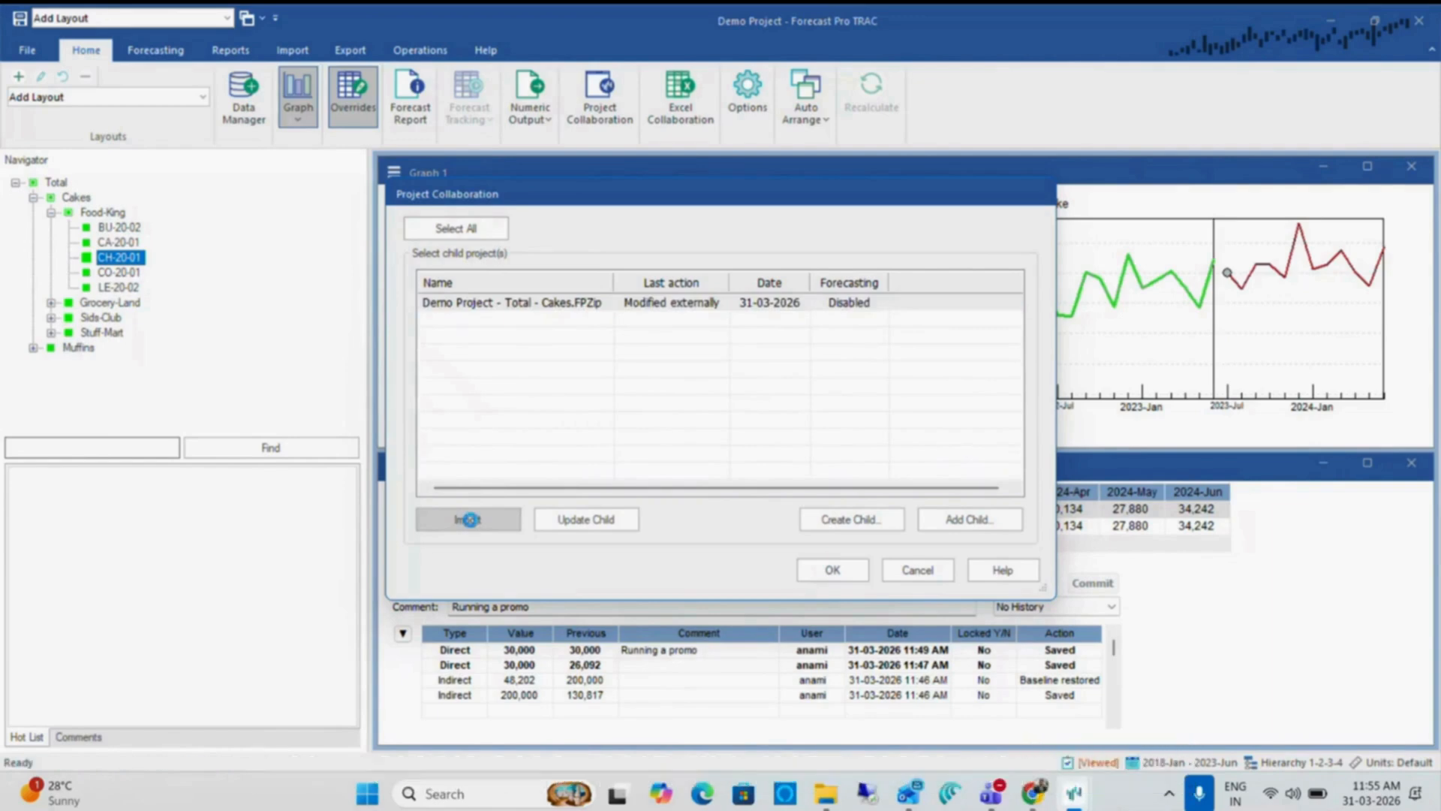
left_click(843, 575)
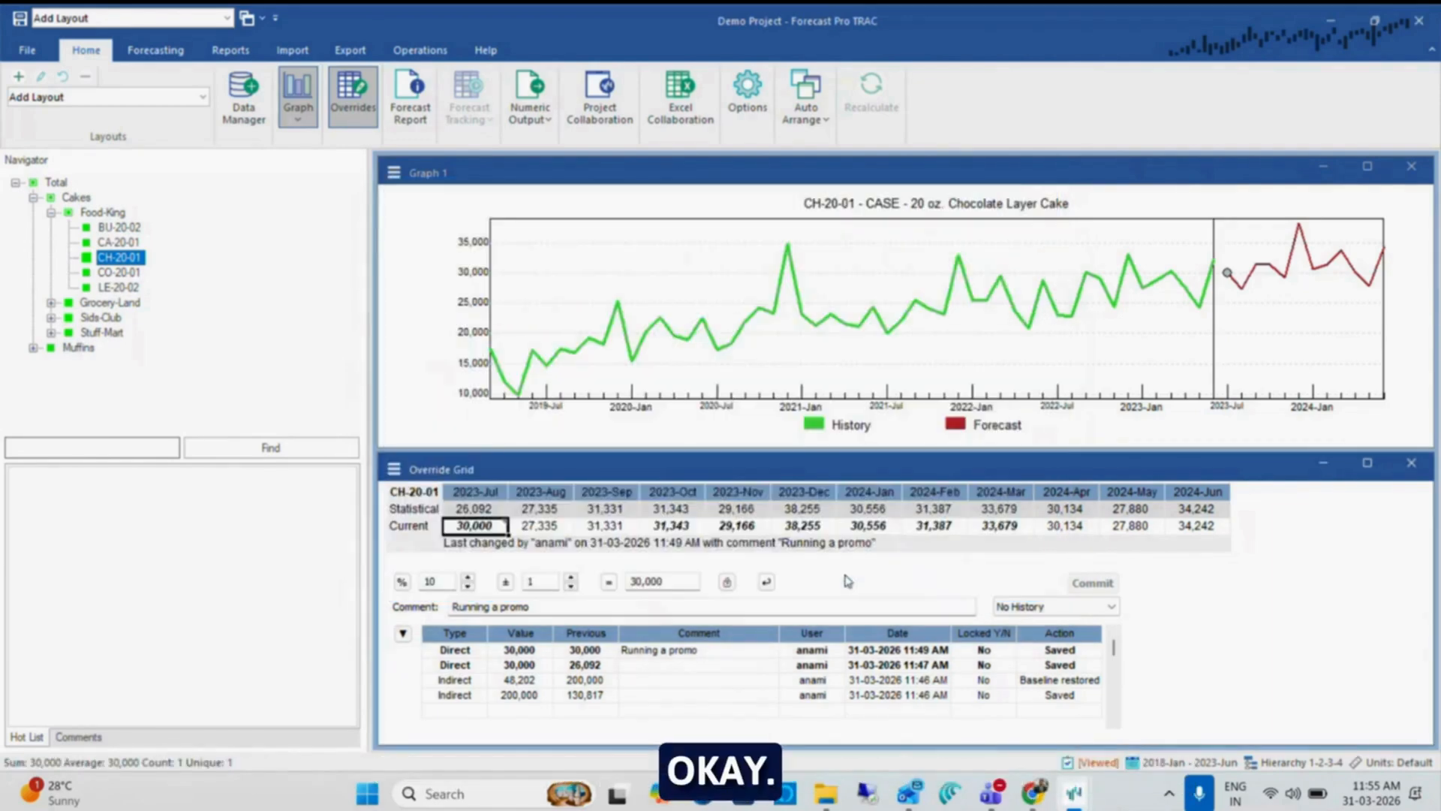
Review Food-King's BU-20-02 override history in the main project, then view the Override Transactions report maximized
left_click(120, 228)
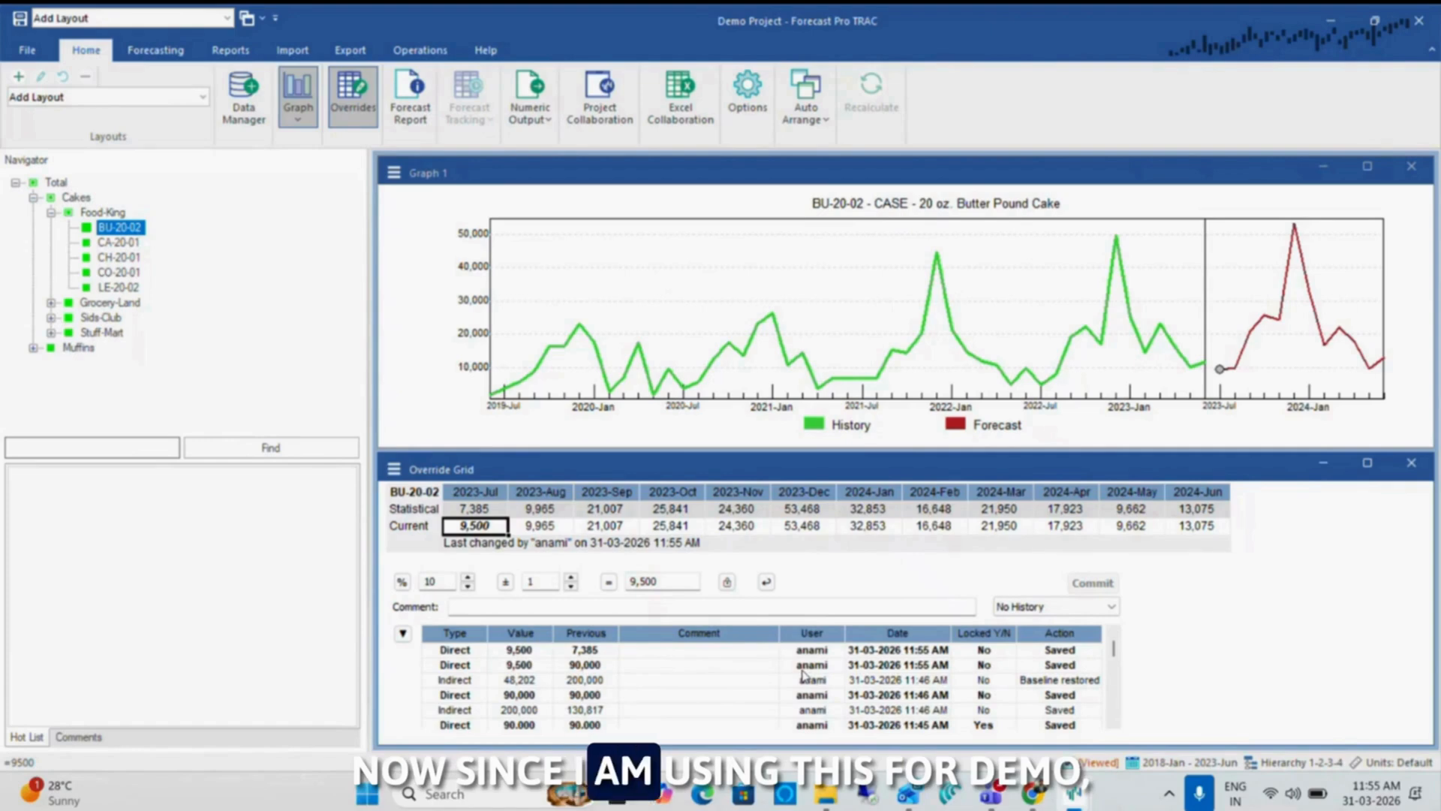
scroll(850, 675, "down", 1)
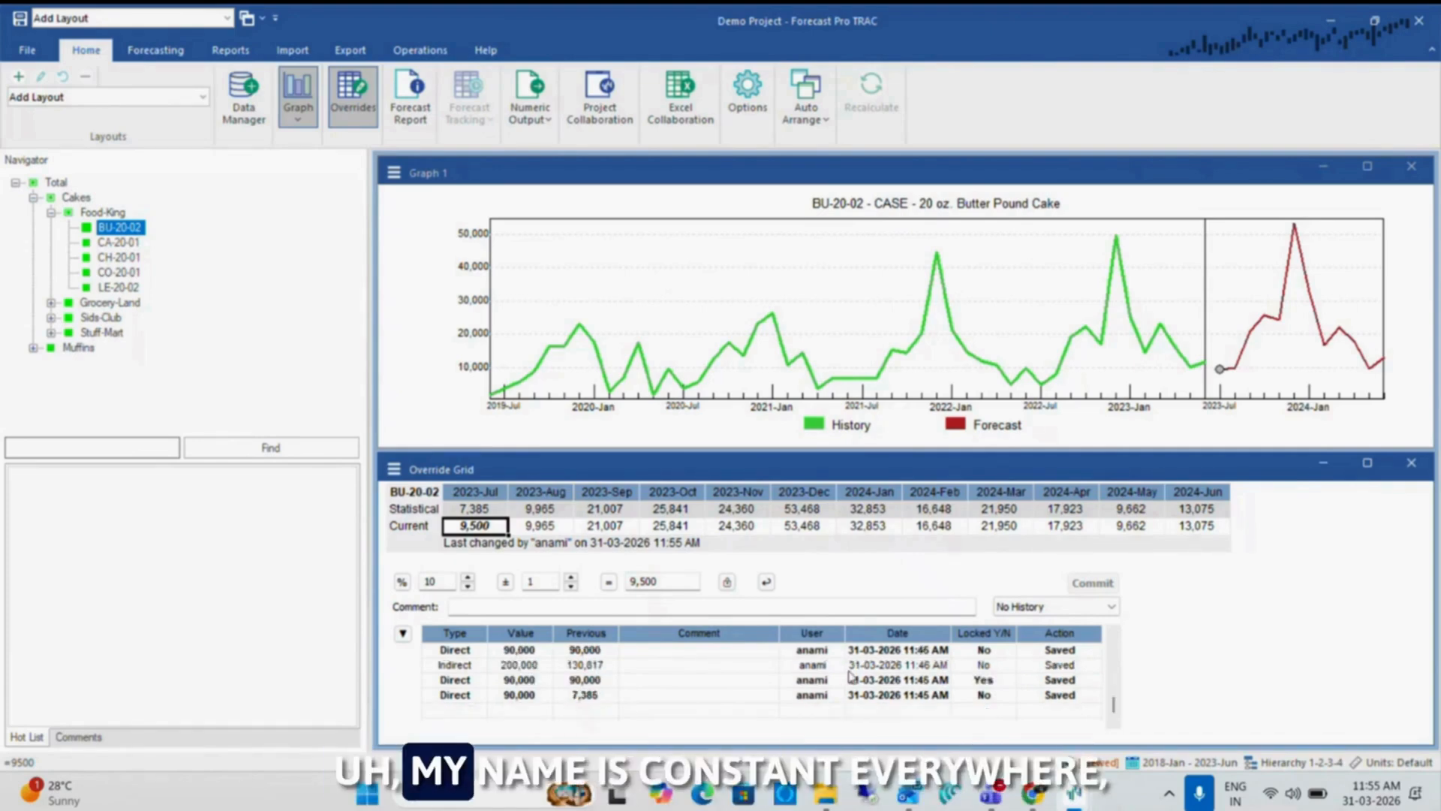
scroll(845, 690, "up", 1)
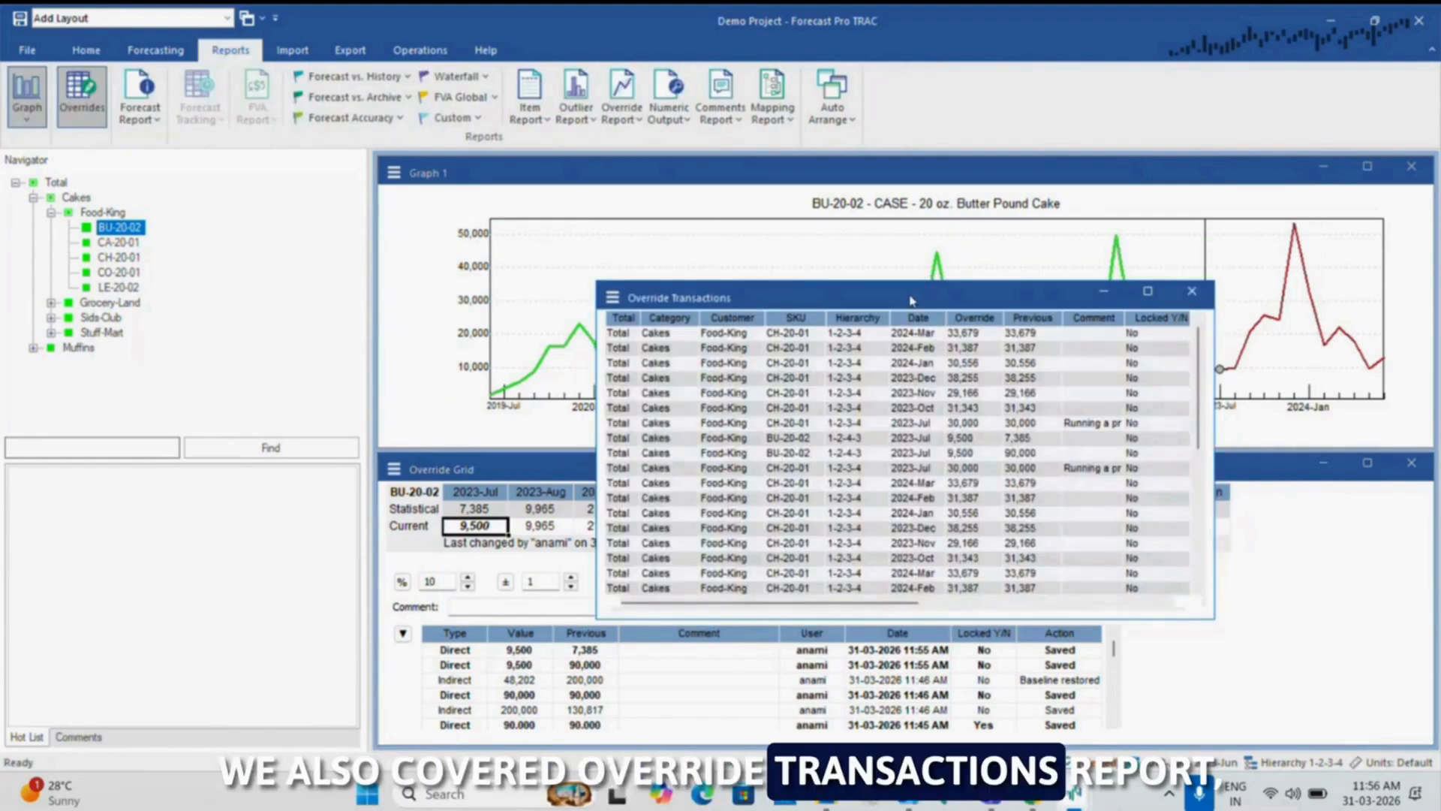
left_click_drag(915, 300, 781, 216)
left_click(1014, 206)
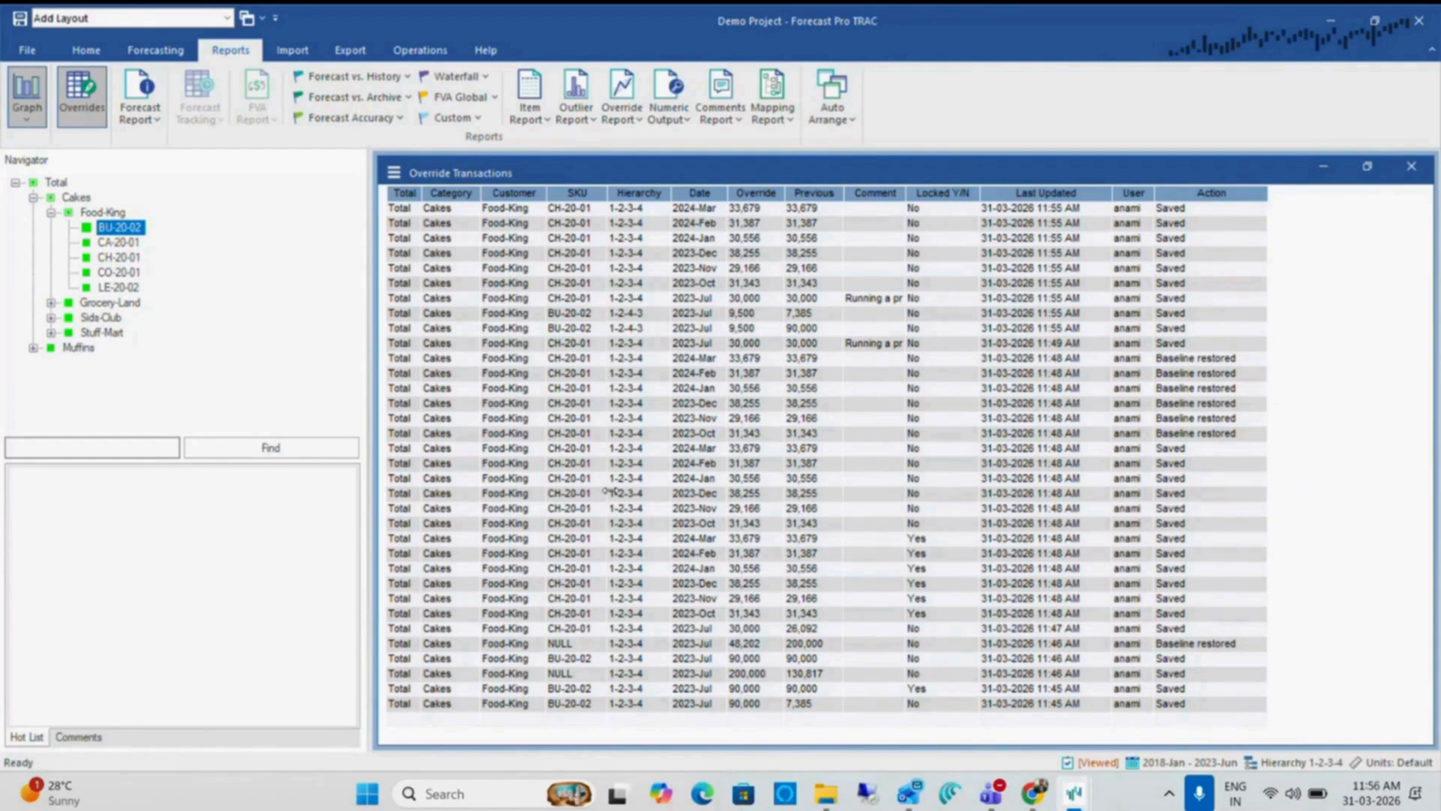
Examine the Performance options for expert selection and recalculations, then close the options without changes
left_click(94, 57)
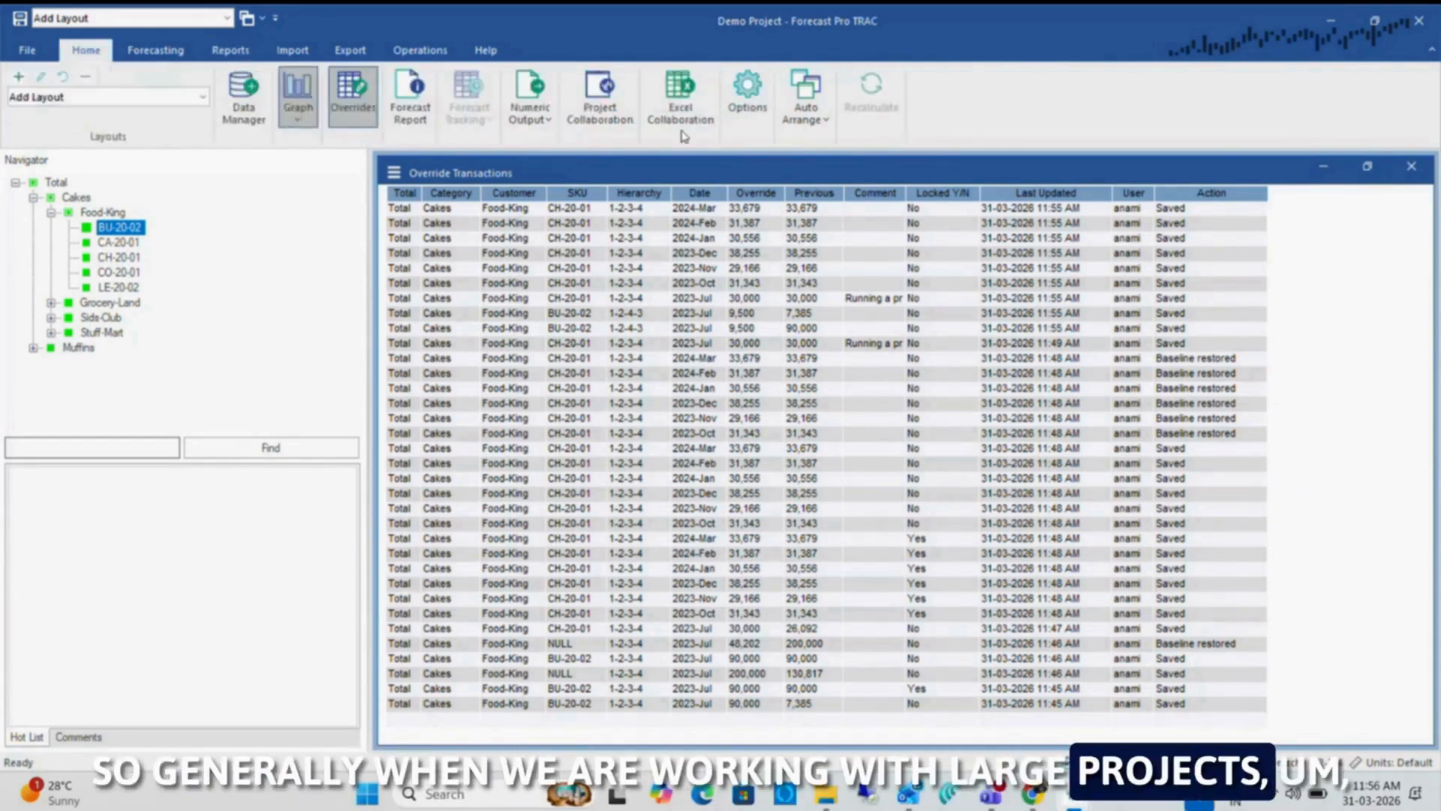
left_click(747, 91)
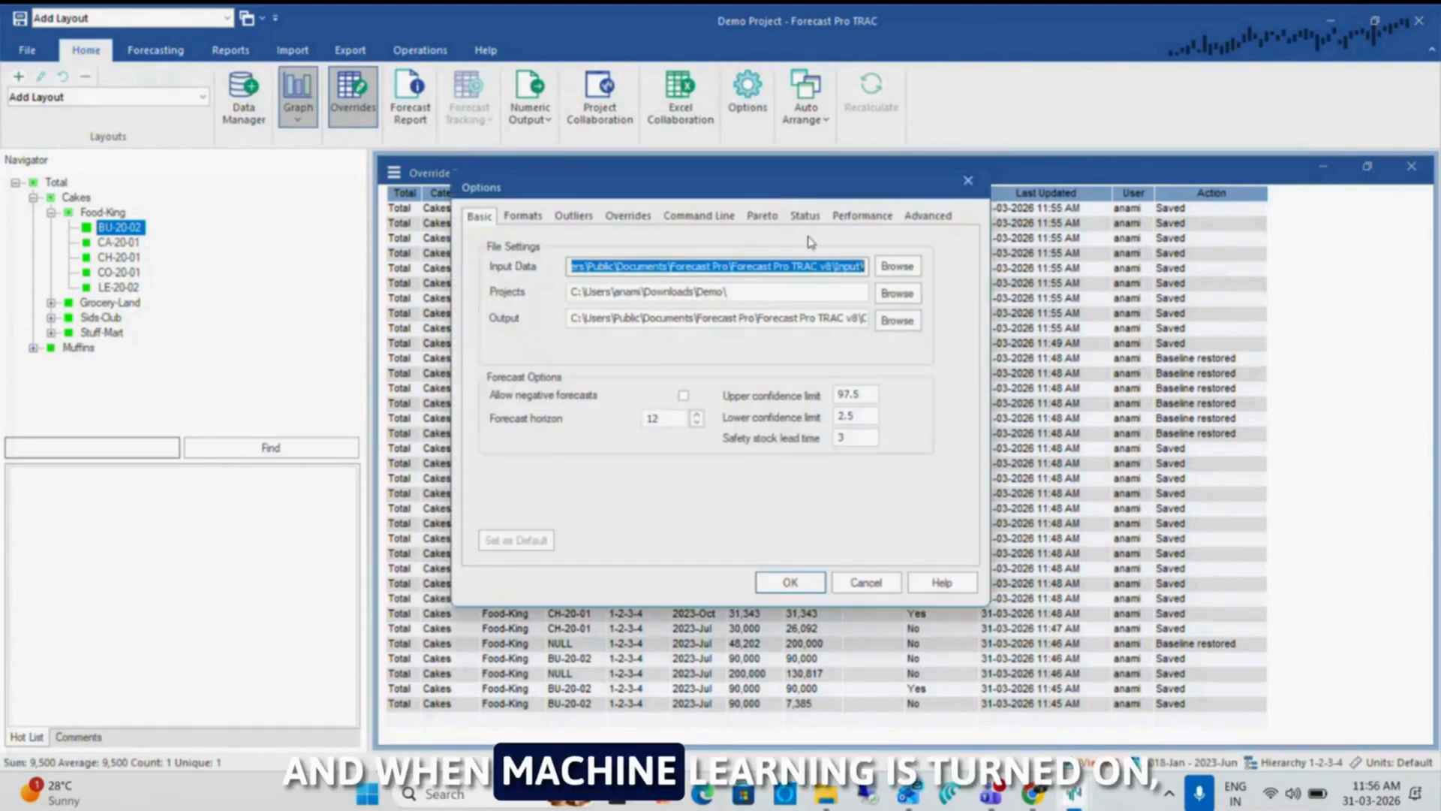
left_click(859, 216)
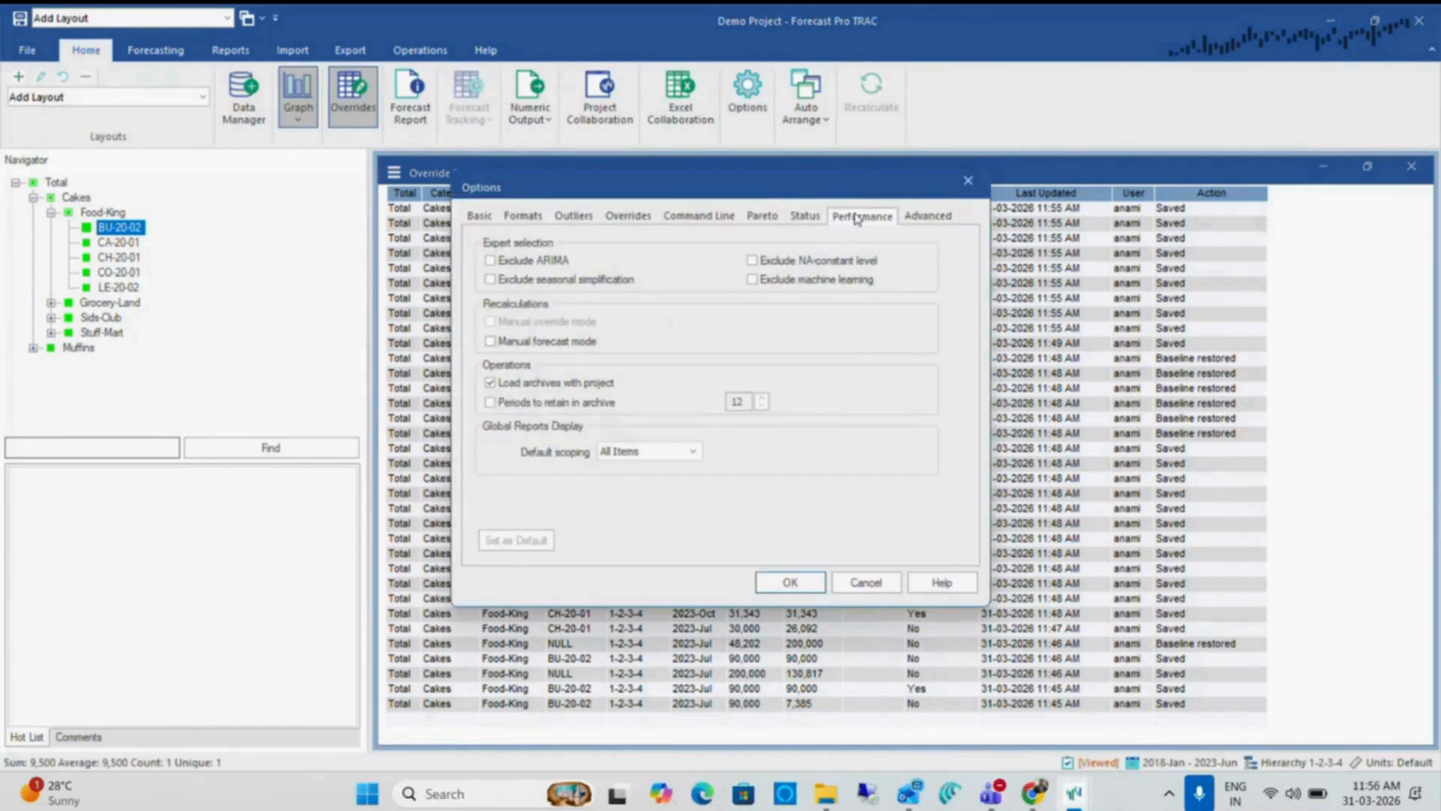
mouse_move(810, 180)
left_mouse_down()
mouse_move(822, 250)
mouse_move(732, 163)
mouse_move(792, 181)
left_mouse_up()
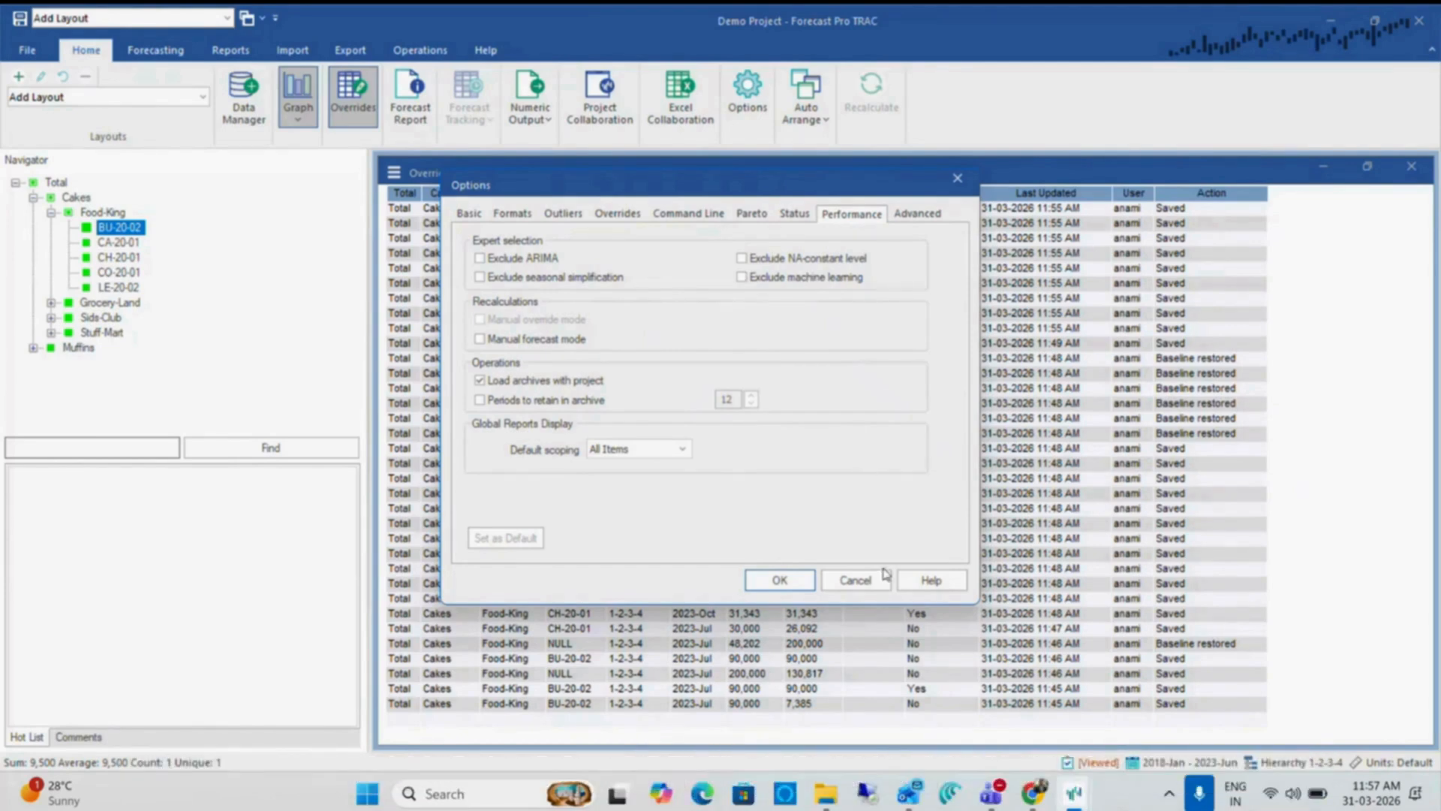
left_click(856, 580)
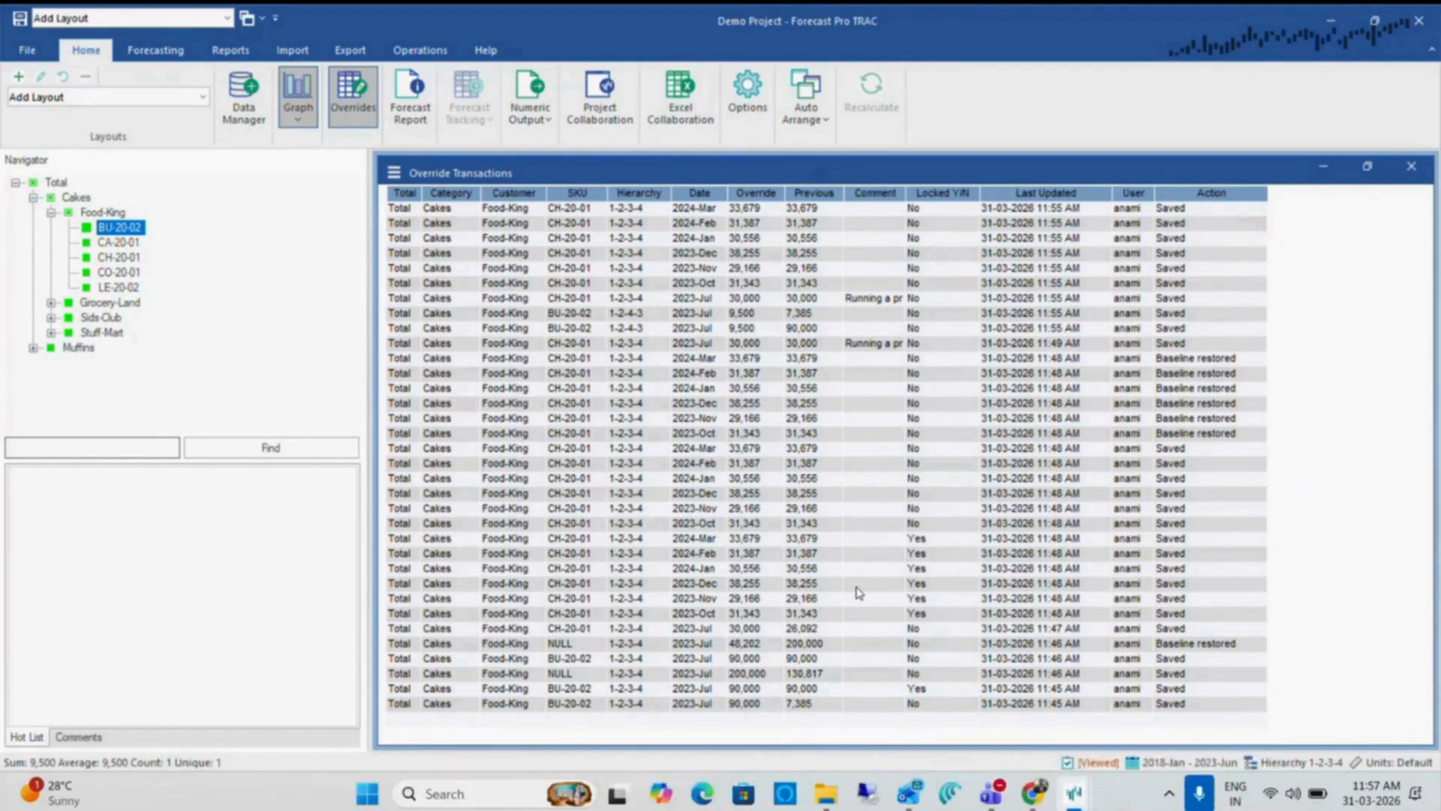
Switch to the Demo folder in File Explorer and open the 123 Bakery - Historic Data workbook in Excel
key("alt+Tab")
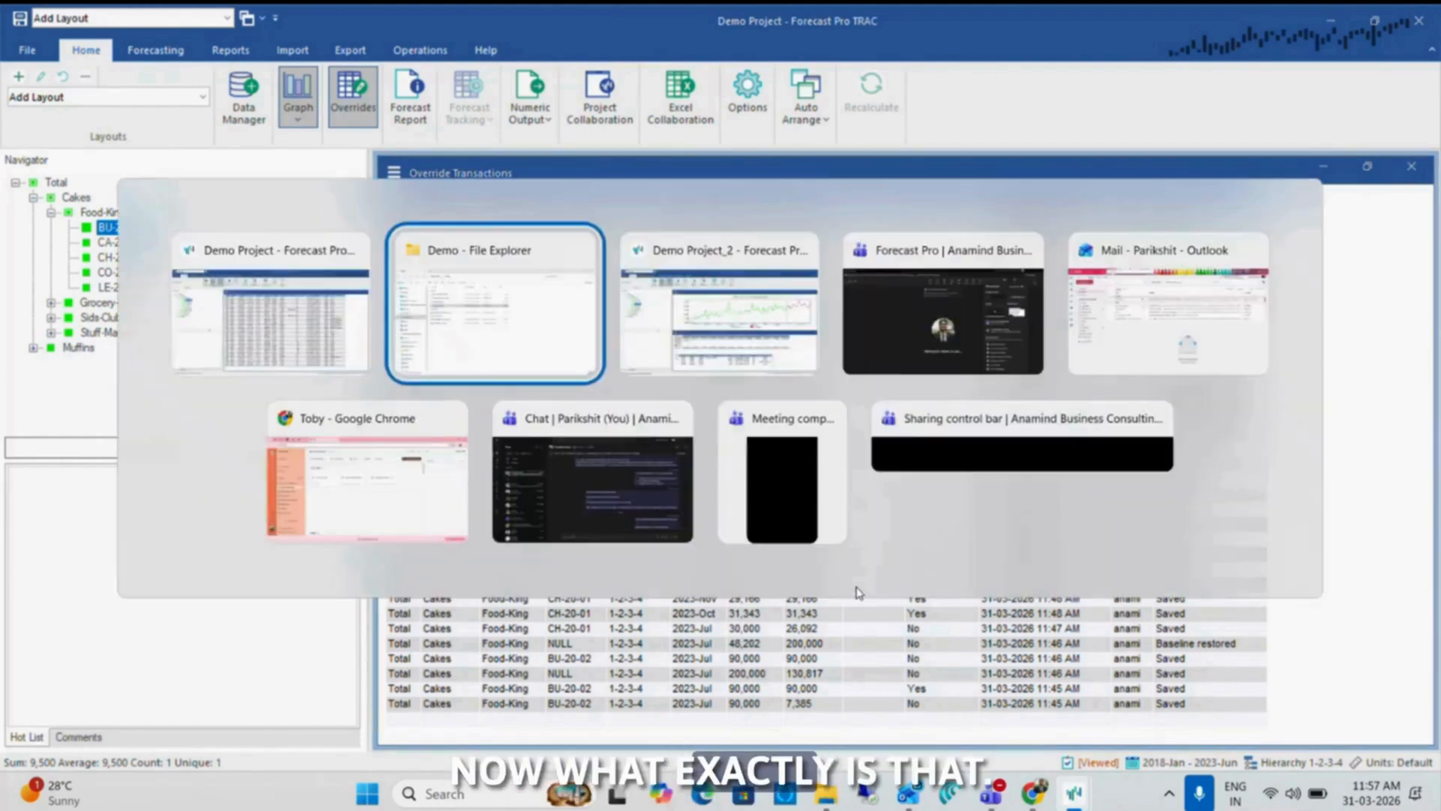
key("Down")
key("Down")
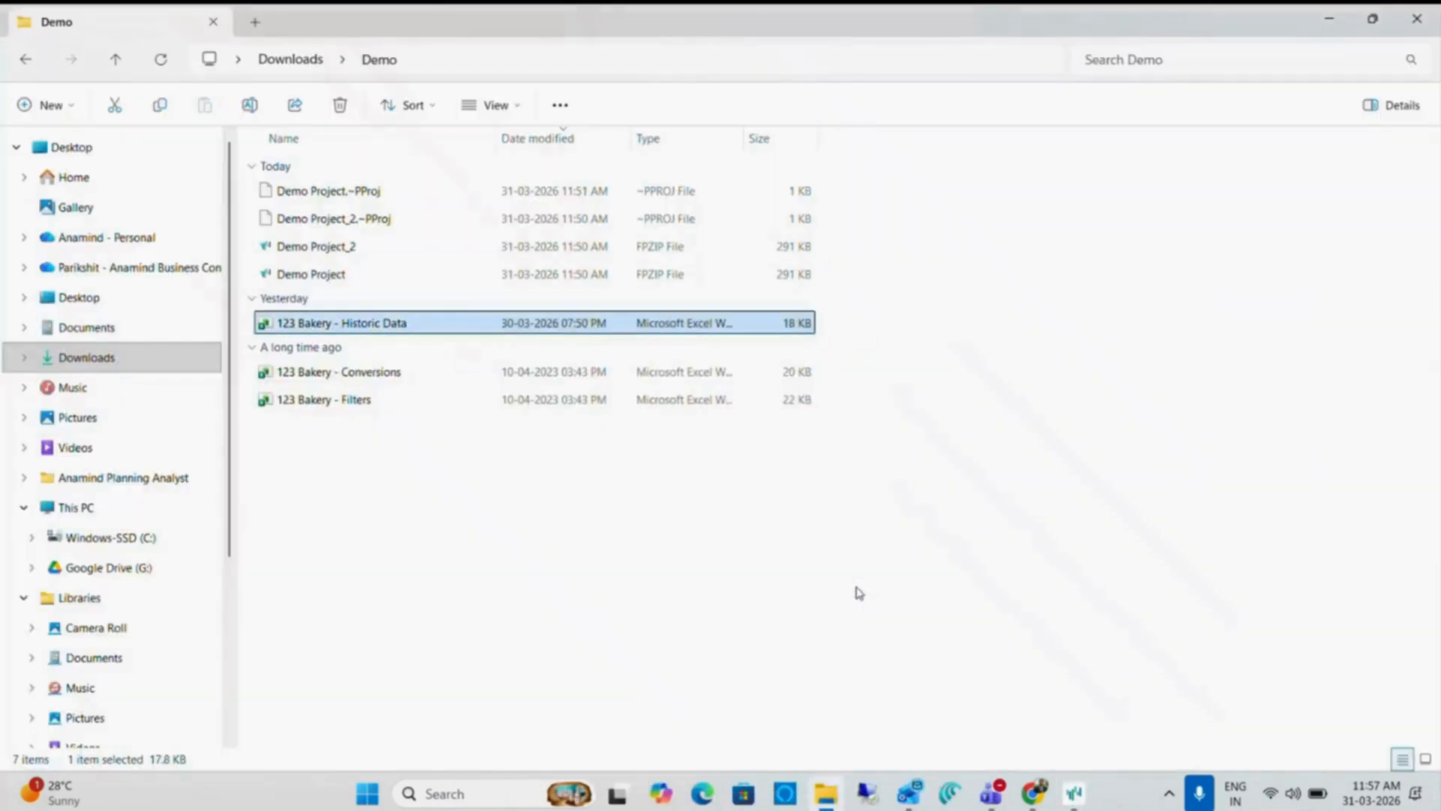
key("Up")
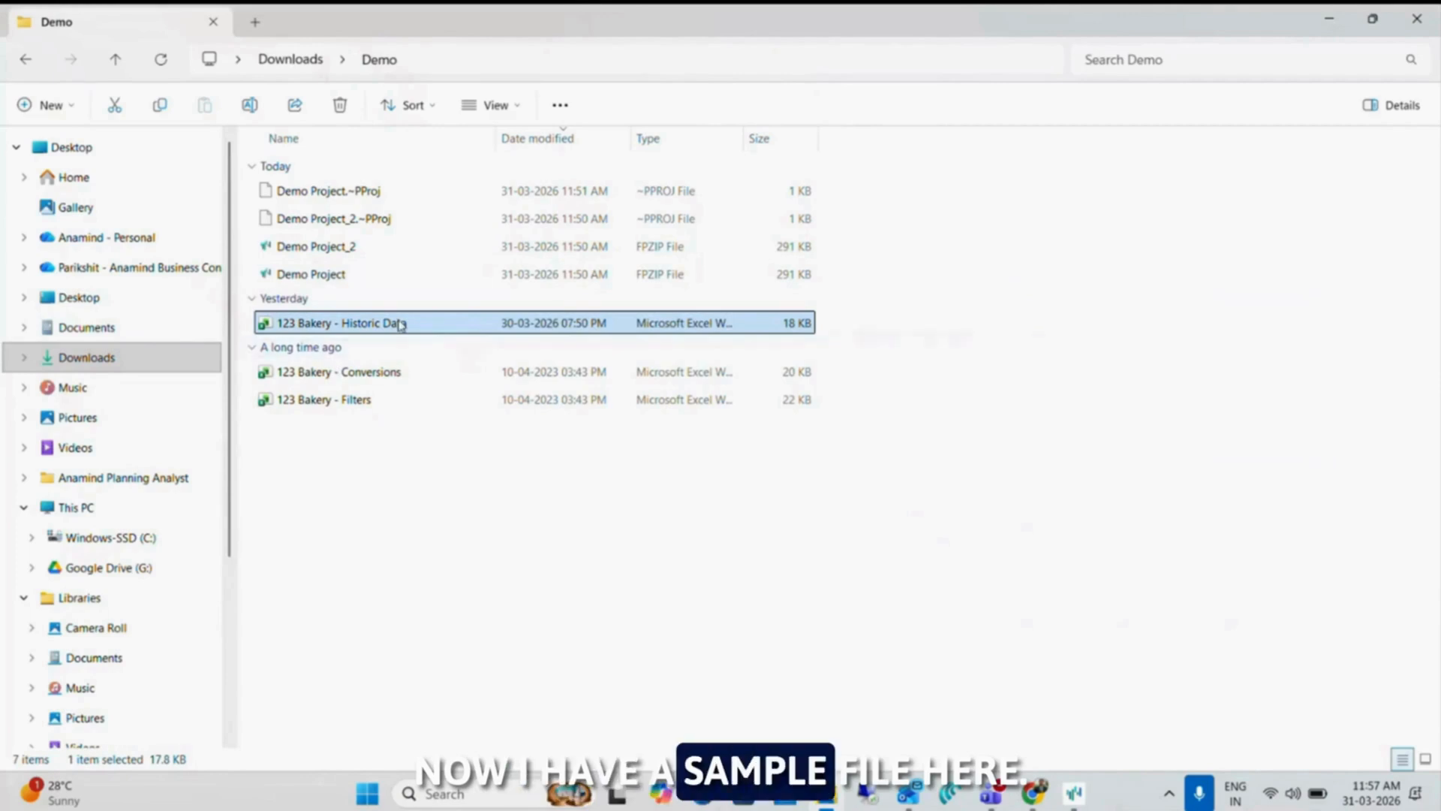
double_click(400, 323)
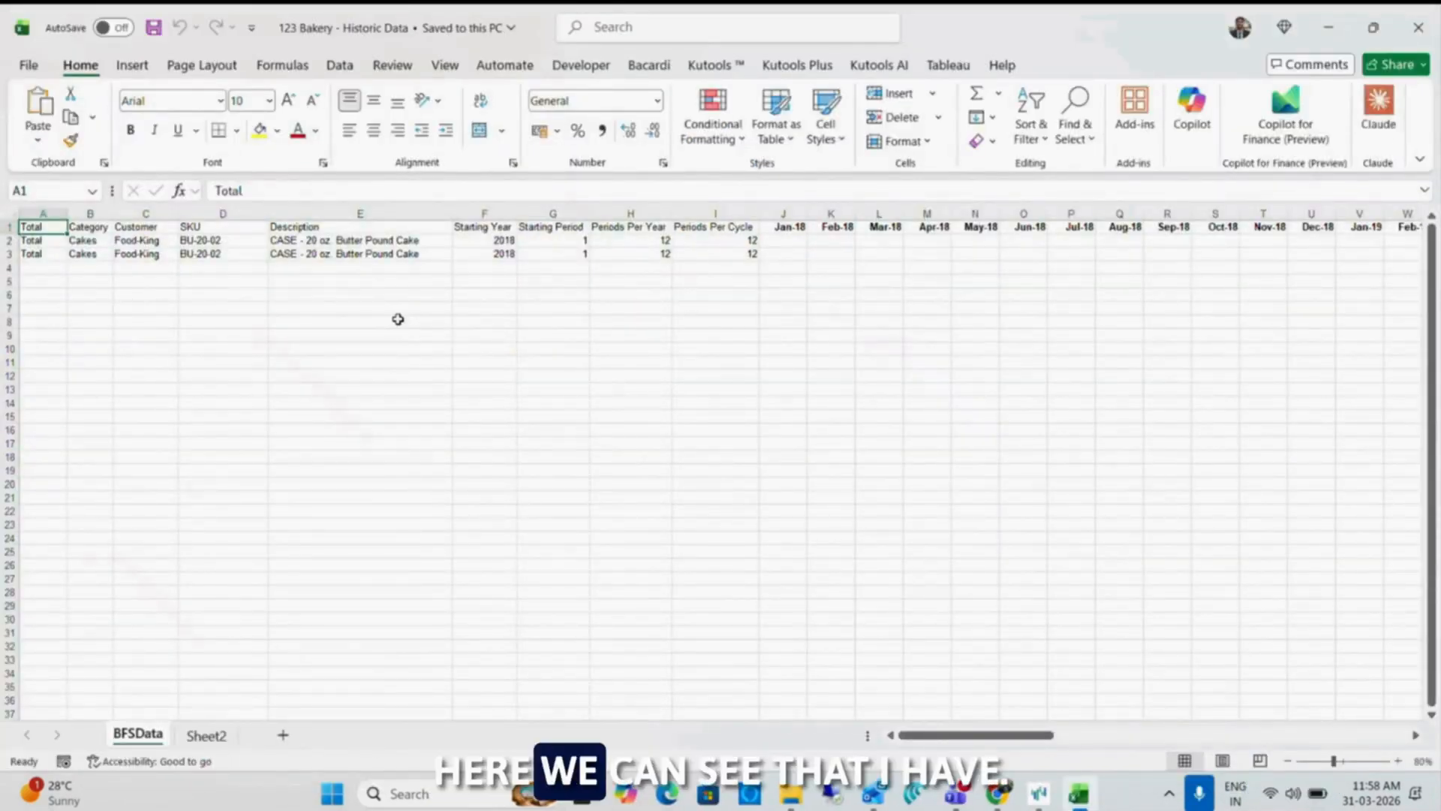
Select rows 2 and 3 of the BFSData sheet and examine the monthly sales history of both BU-20-02 entries
left_click(377, 294)
key("ctrl+Home")
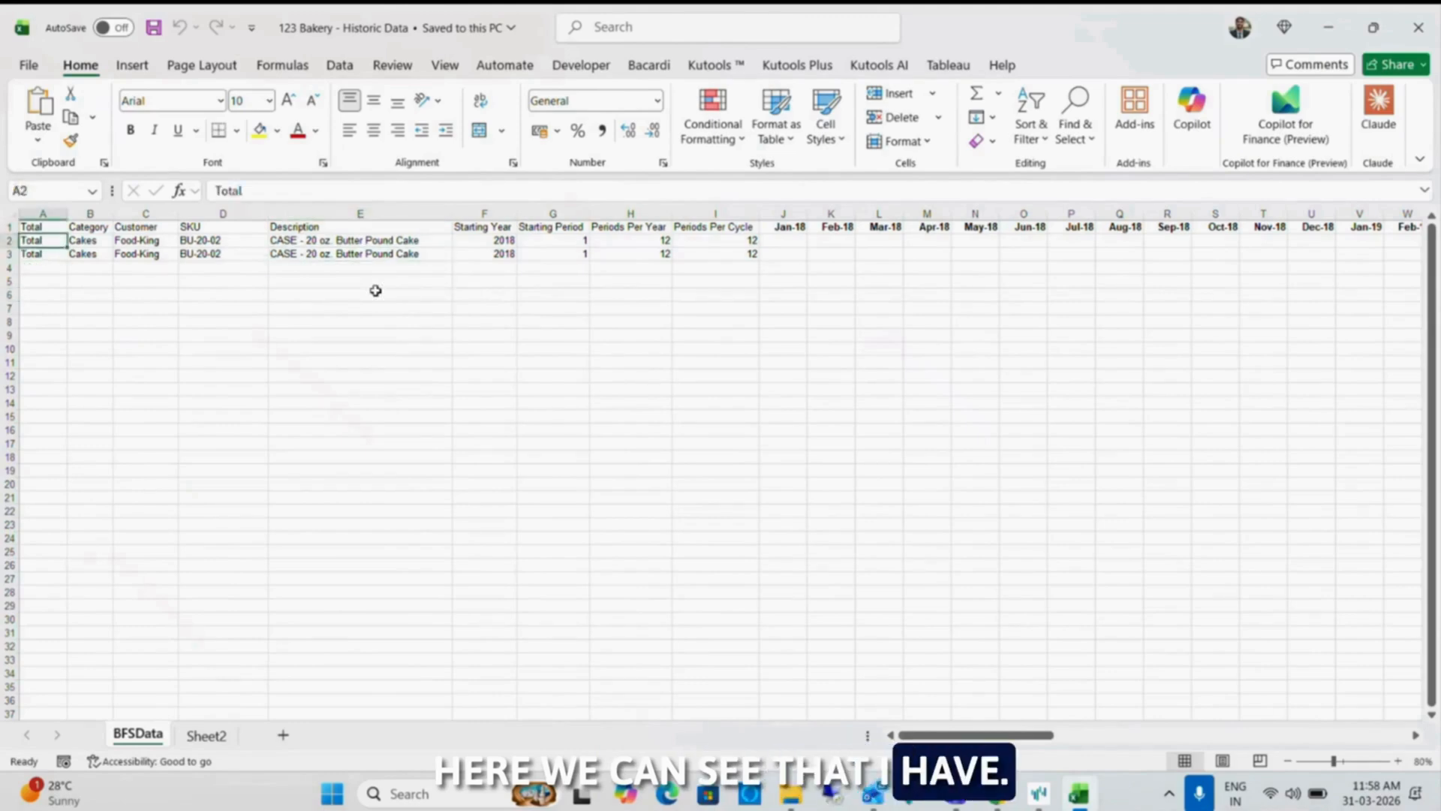
key("shift+space")
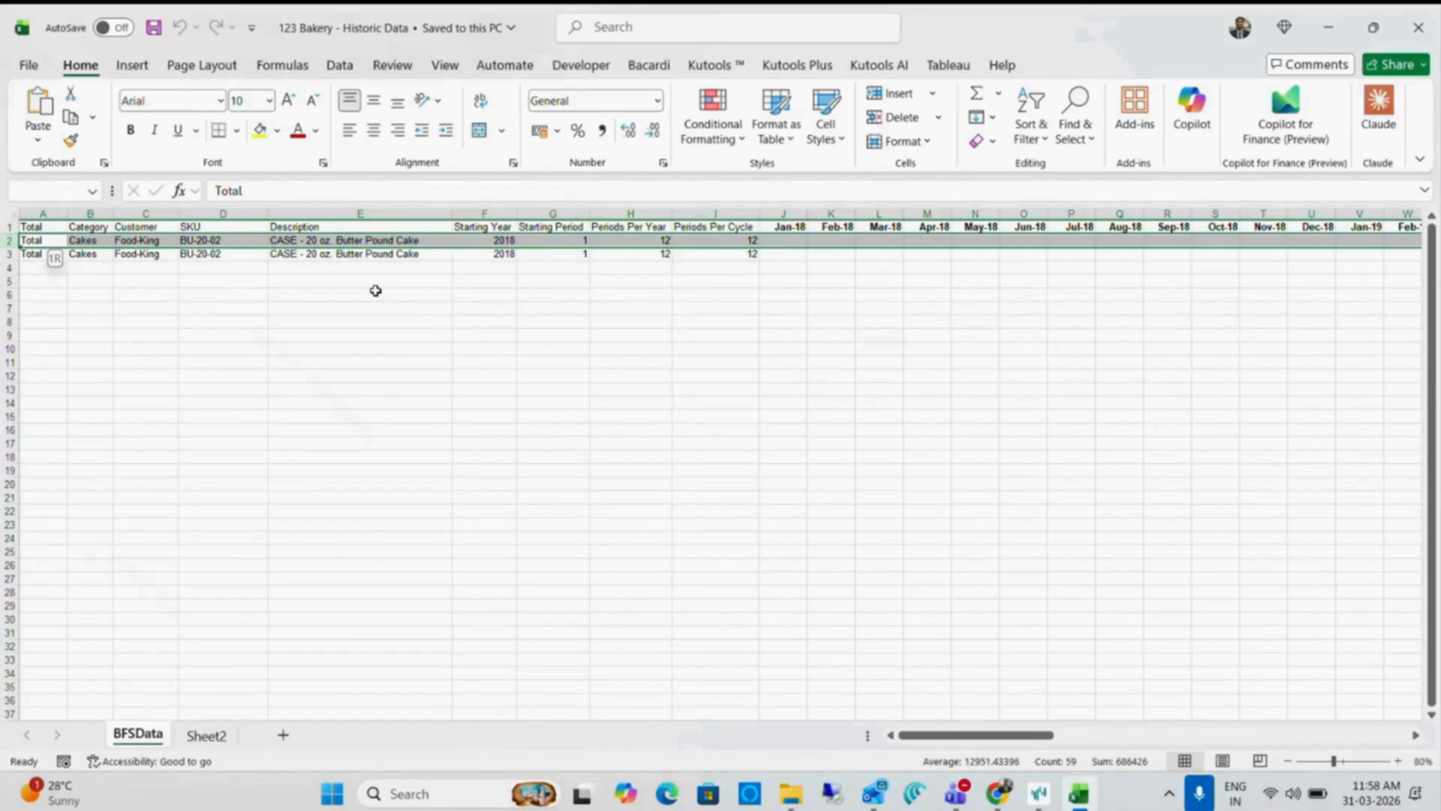
key("shift+Down")
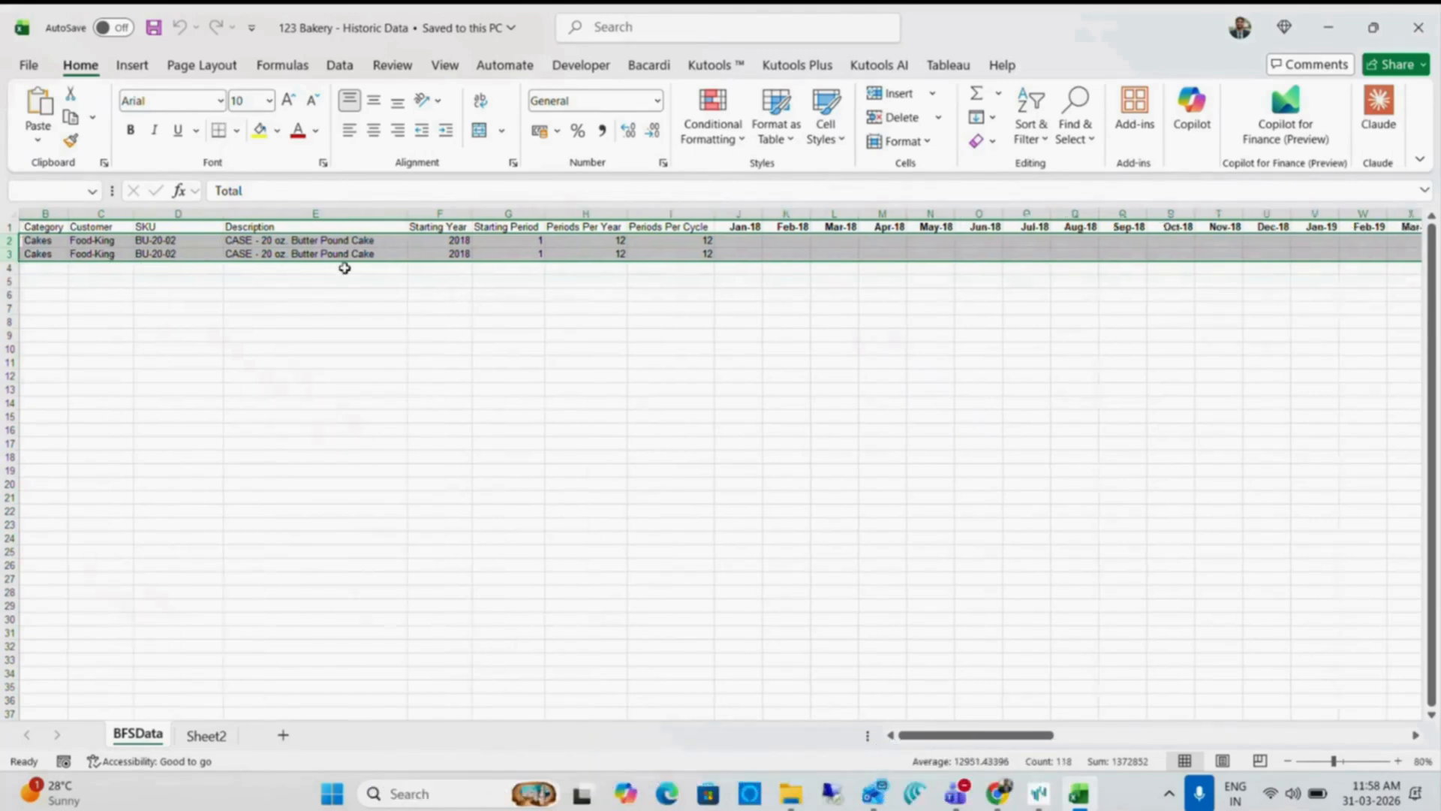
scroll(345, 268, "right", 8)
scroll(345, 267, "right", 5)
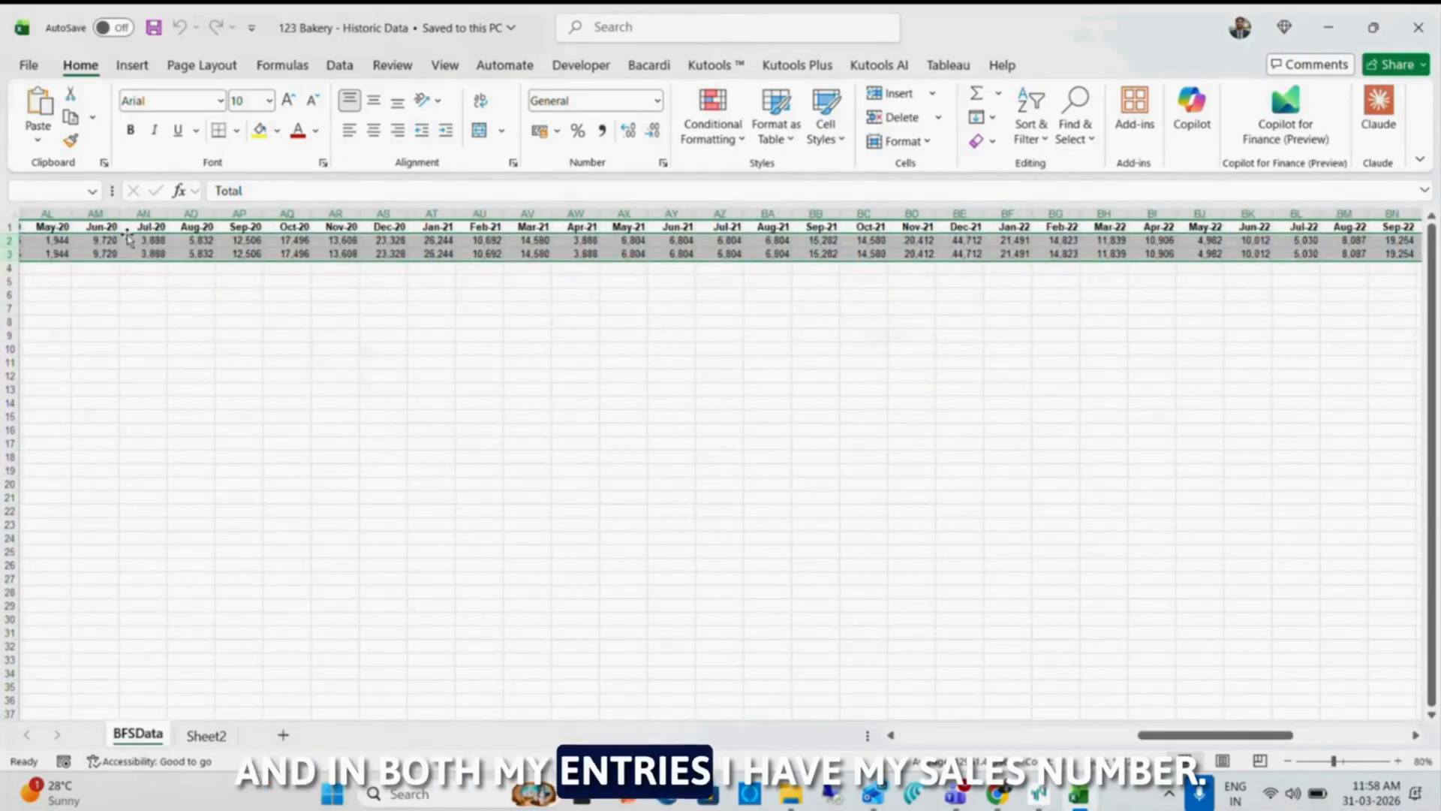
scroll(703, 391, "right", 1)
scroll(703, 391, "right", 7)
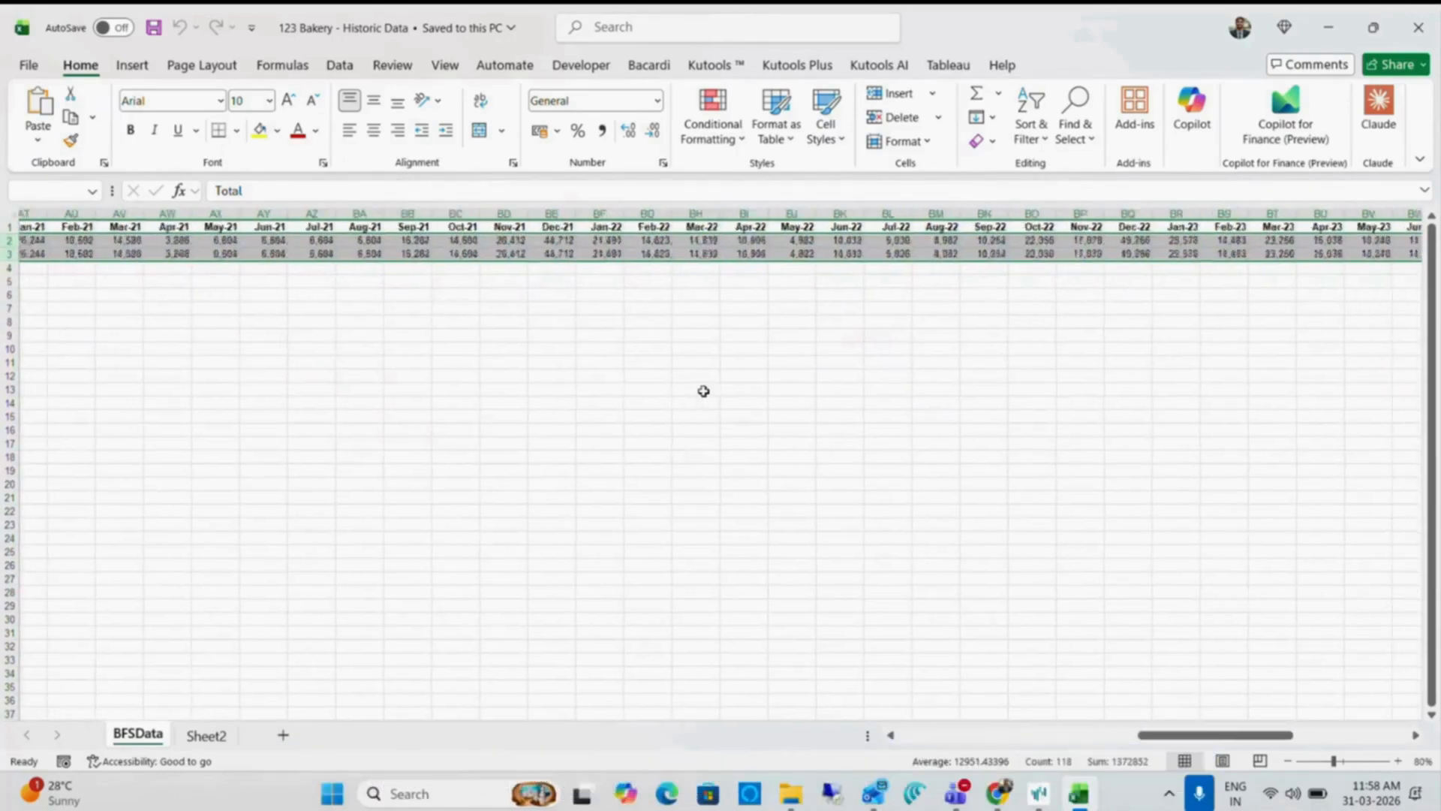
scroll(590, 307, "left", 15)
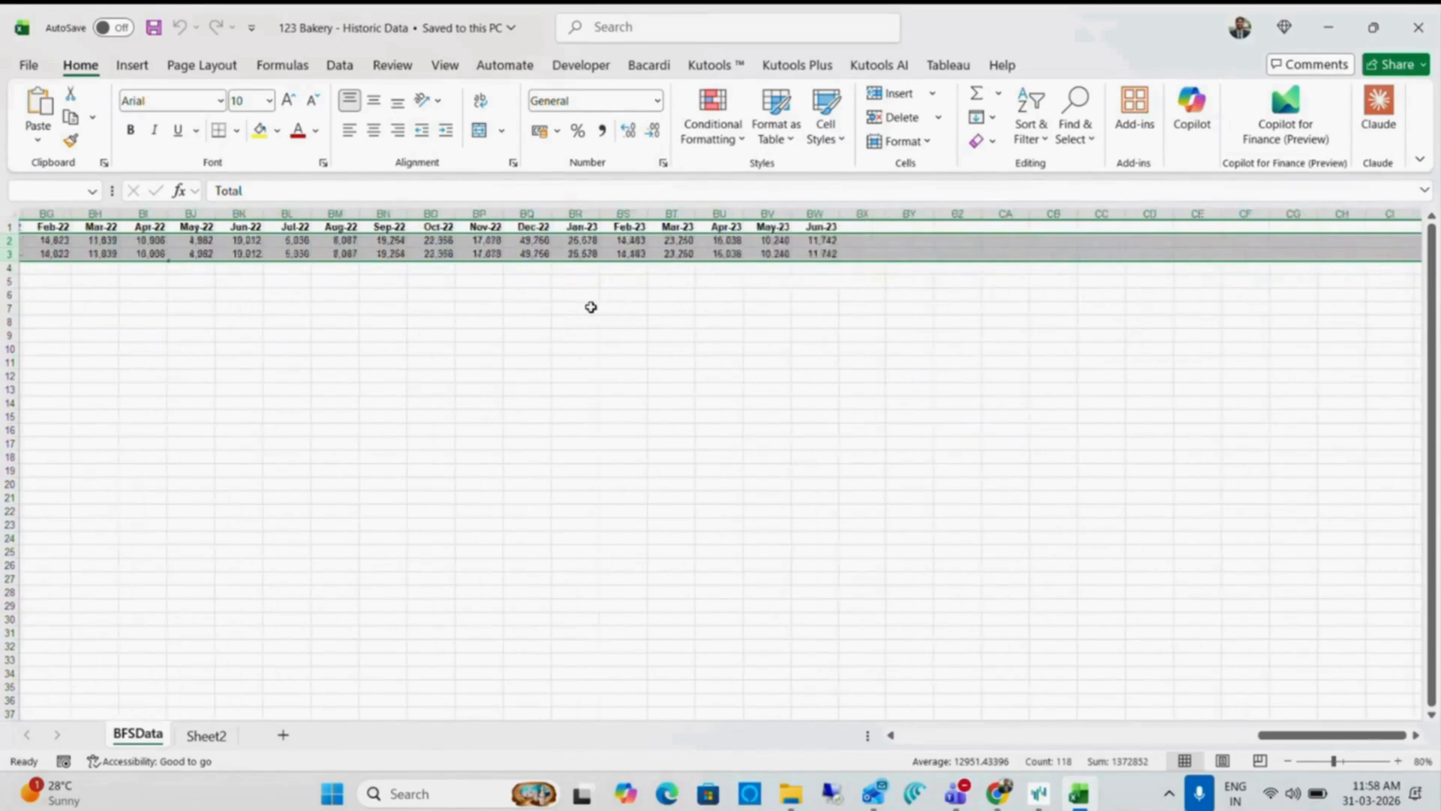
Insert a blank column F between the Description and Starting Year columns of the BFSData sheet
left_click(272, 308)
key("ctrl+Up")
key("ctrl+Left")
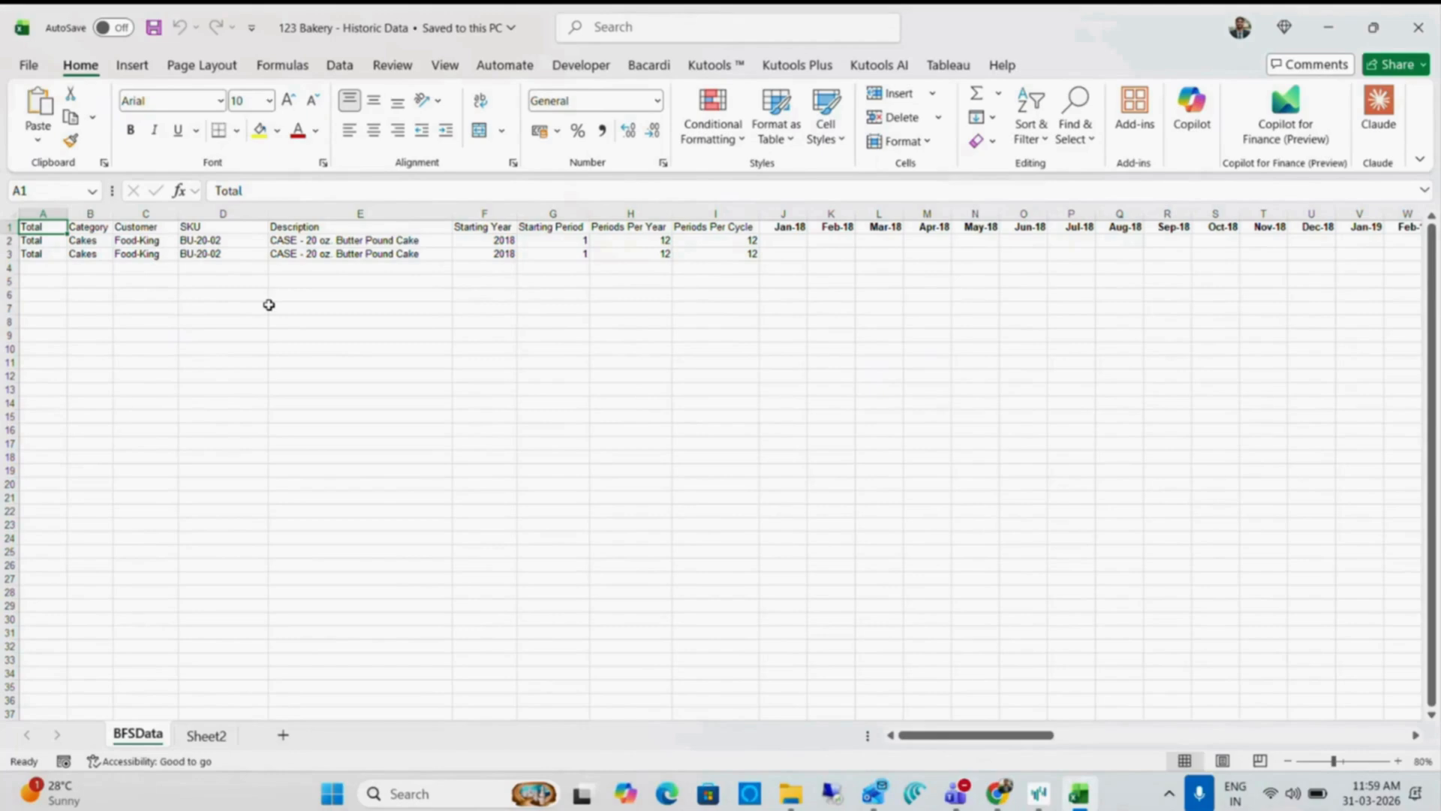
left_click(268, 305)
key("ctrl+Home")
key("Right")
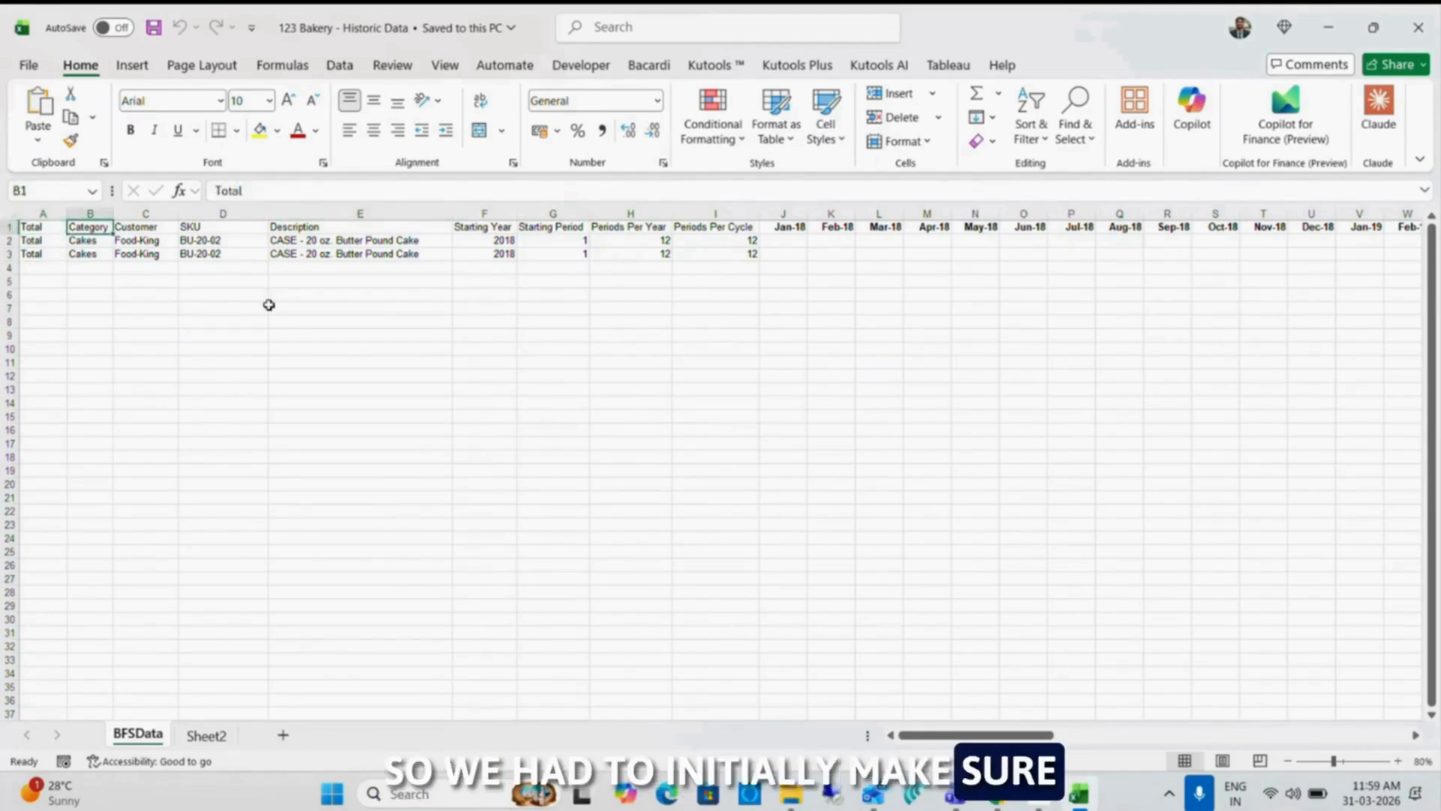
key("Right")
key("Right")
key("Right")
key("Right")
key("ctrl+shift+plus")
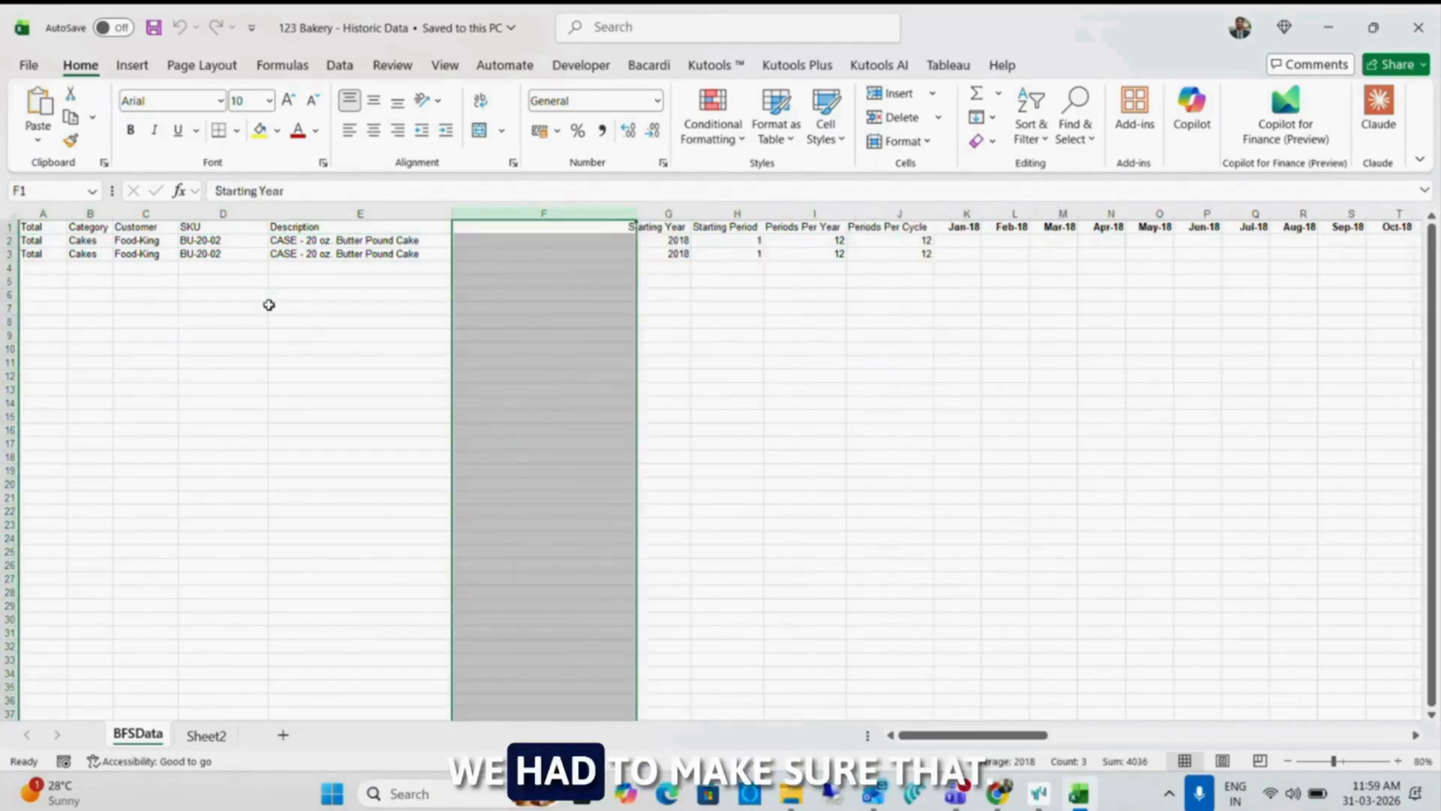
Enter =CONCAT(A2:D2) in cell F2 to combine the hierarchy columns and fill the formula down to F3
key("Down")
type("=")
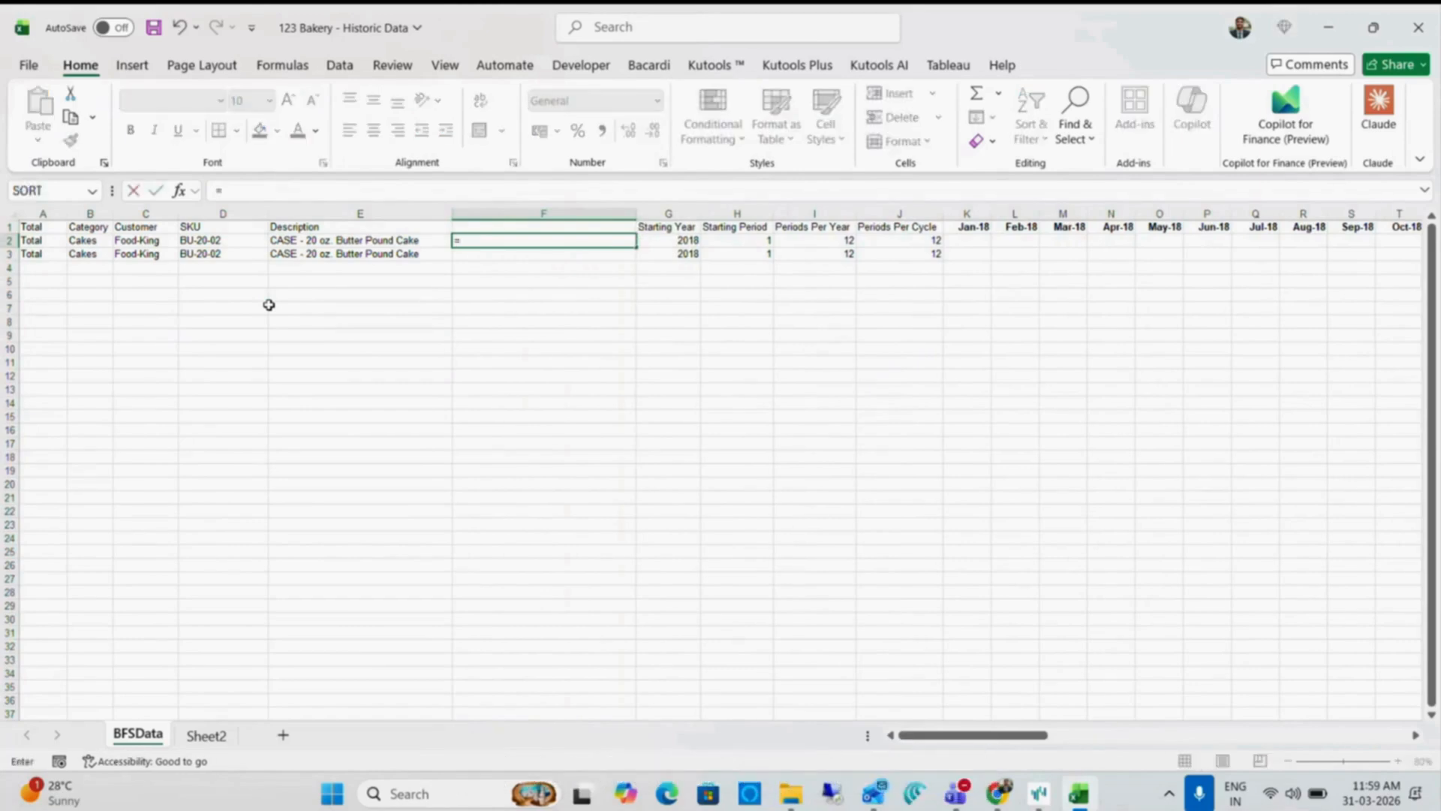
type("conca")
key("Tab")
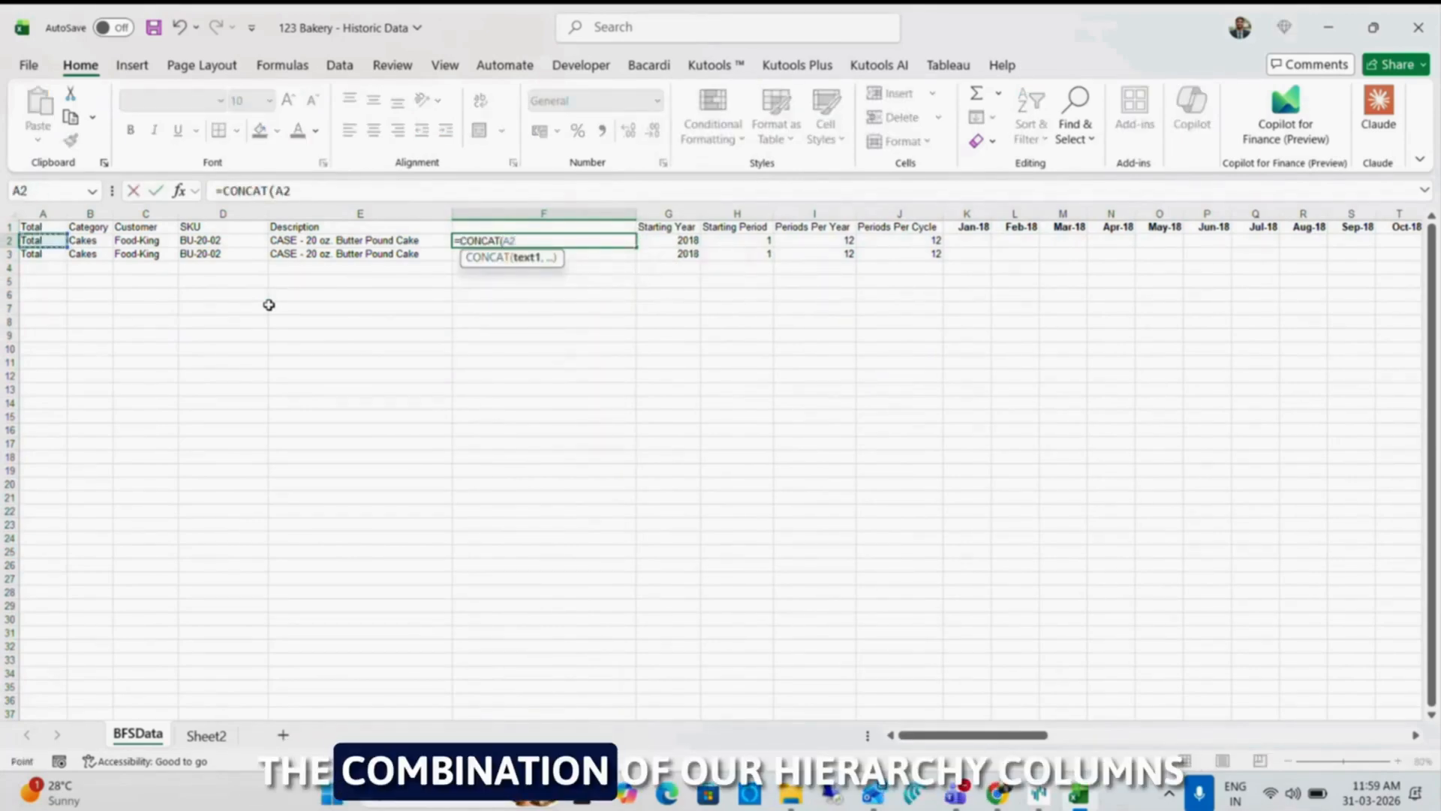
key("shift+Right")
key("shift+Right")
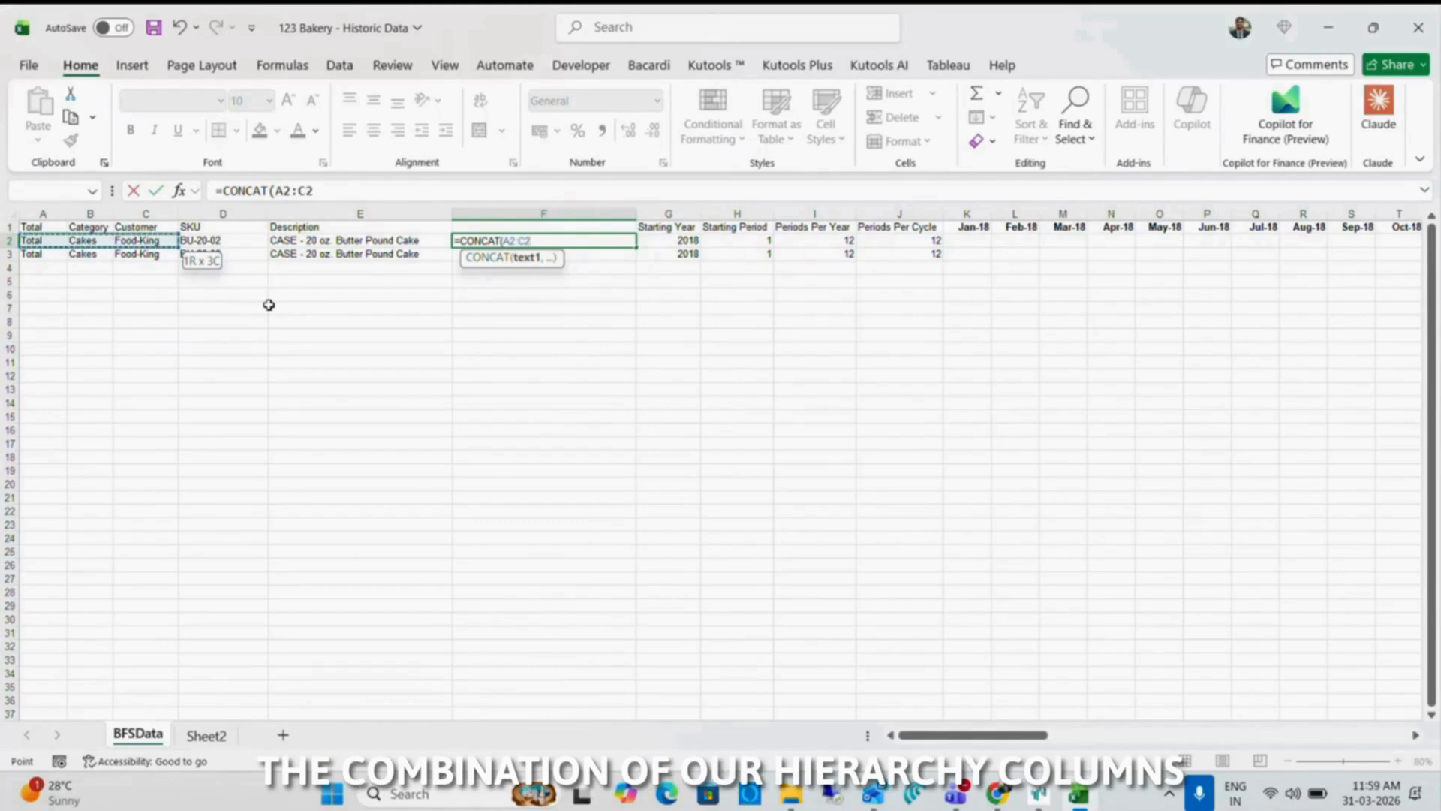
key("shift+Right")
key("ctrl+Return")
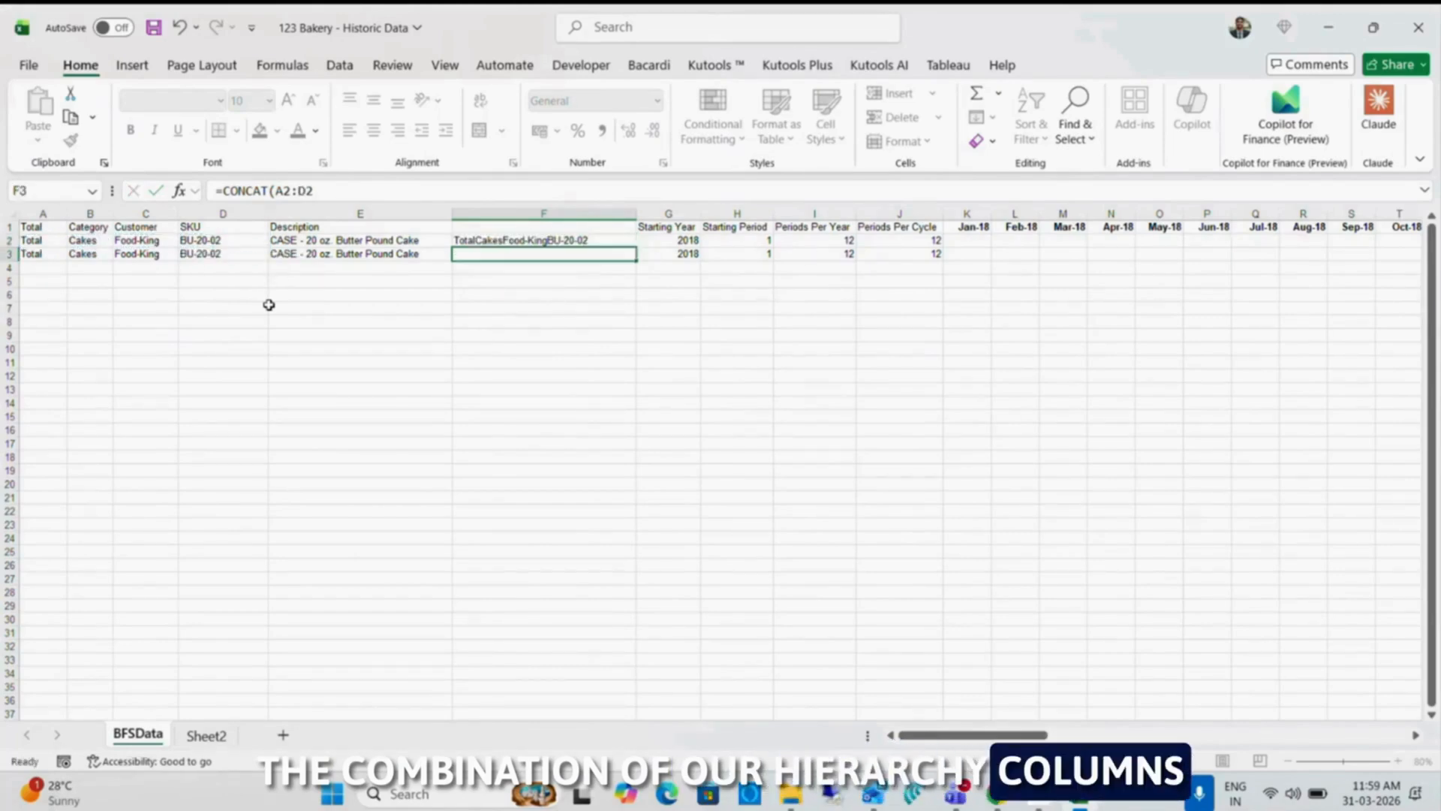
key("shift+Down")
key("ctrl+d")
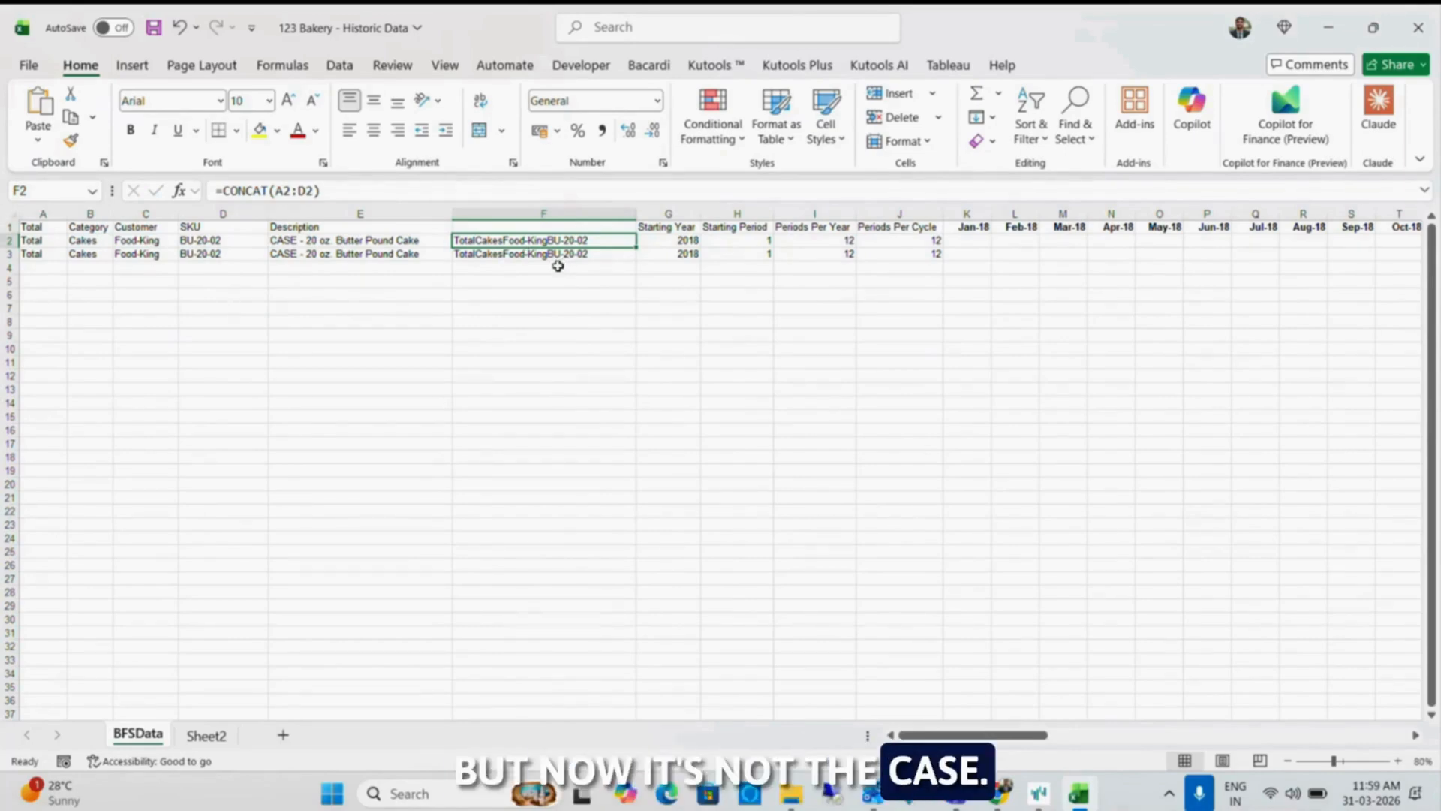
Delete the helper column F from the BFSData sheet and save the workbook
key("ctrl+space")
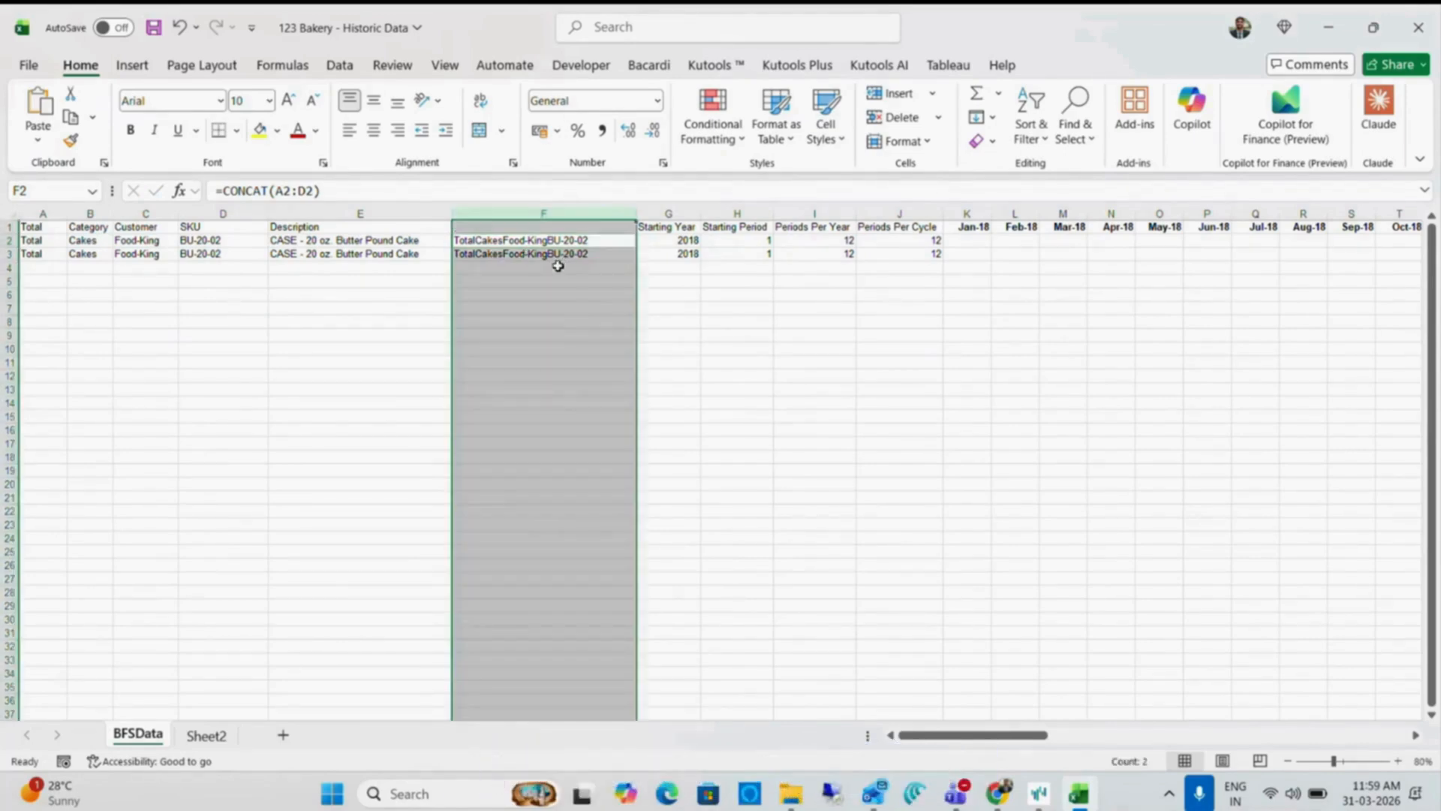
key("ctrl+minus")
key("ctrl+Home")
key("ctrl+Right")
key("Down")
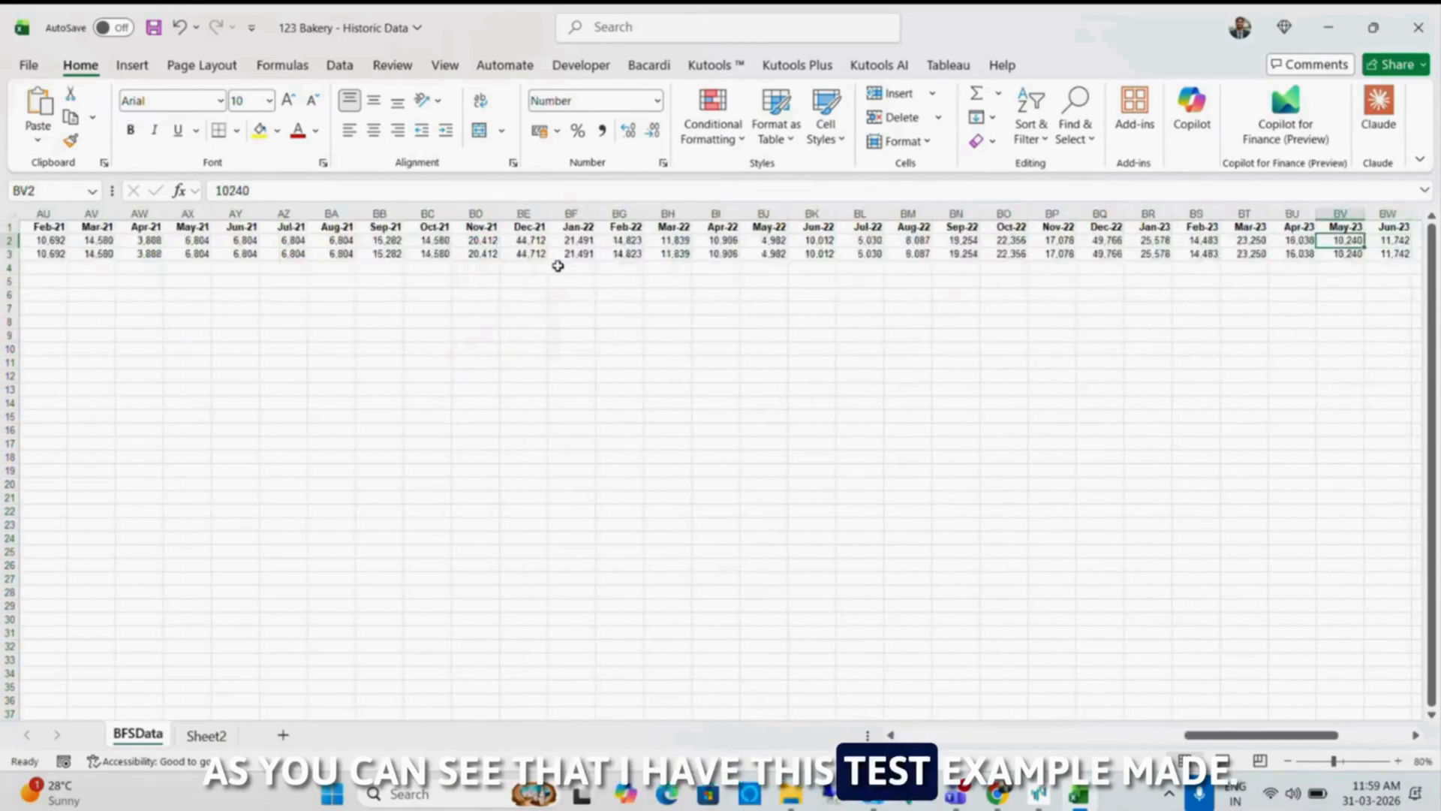
key("ctrl+Left")
key("ctrl+Left")
key("ctrl+Left")
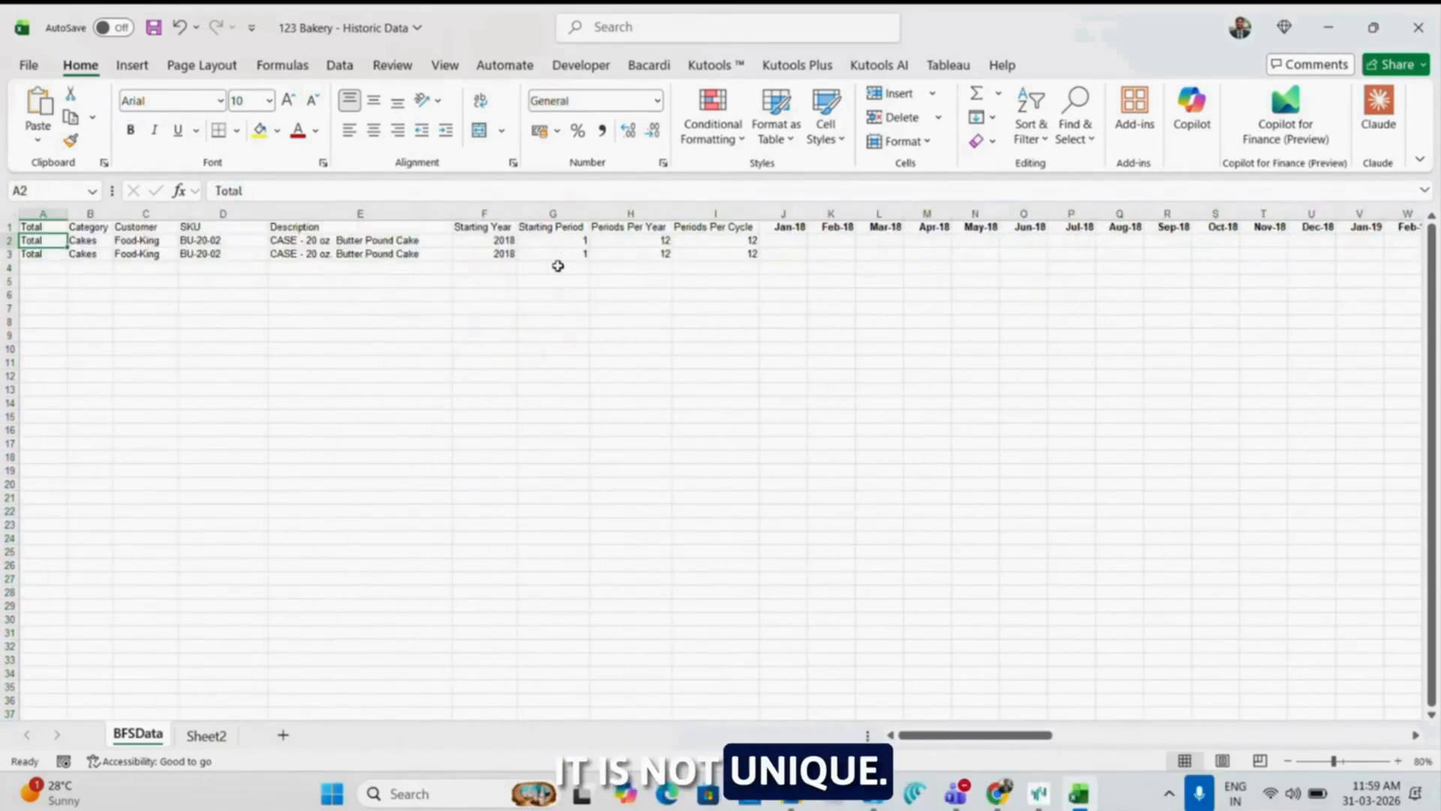
key("ctrl+s")
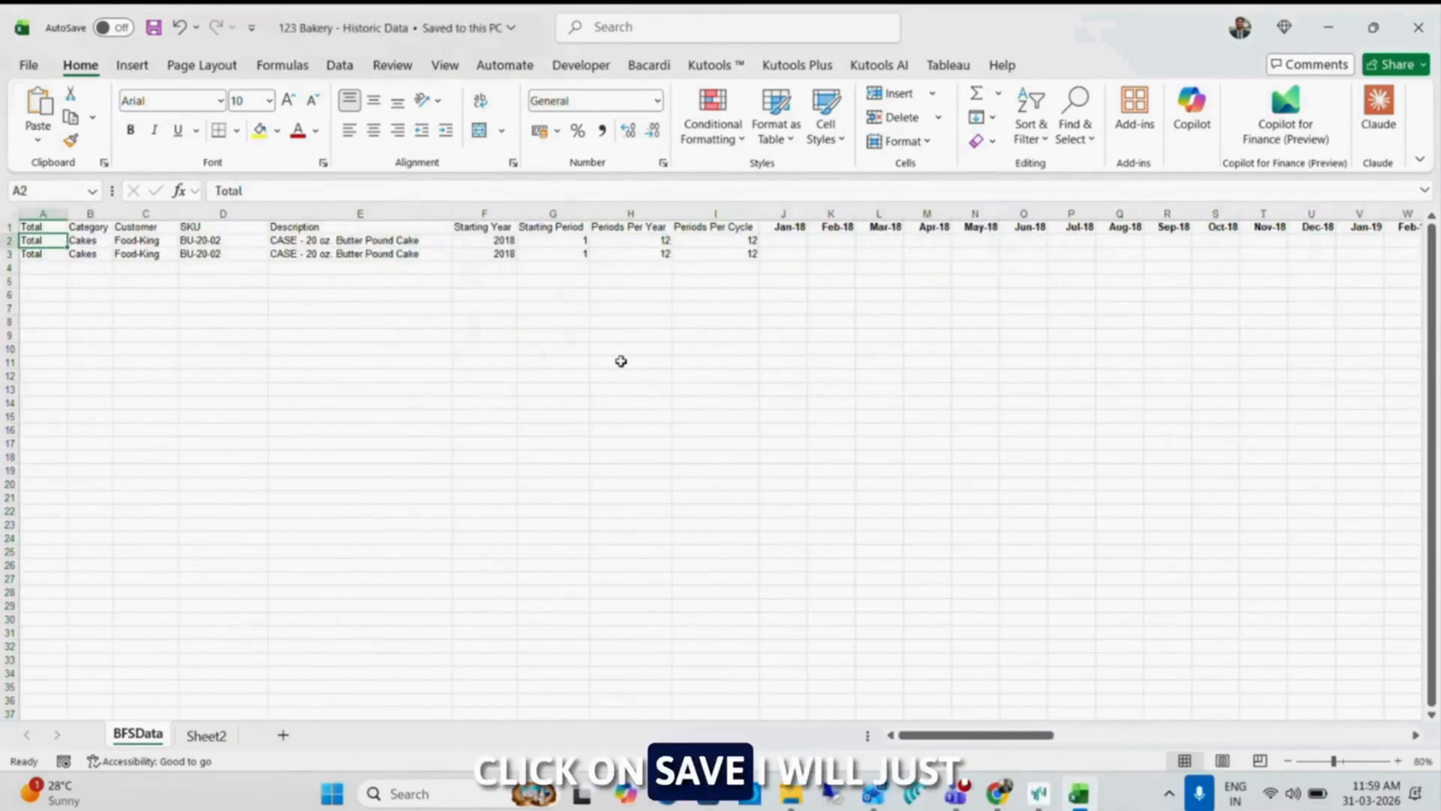
Launch another instance of Forecast Pro TRAC v8 with a new project
key("super")
type("fore")
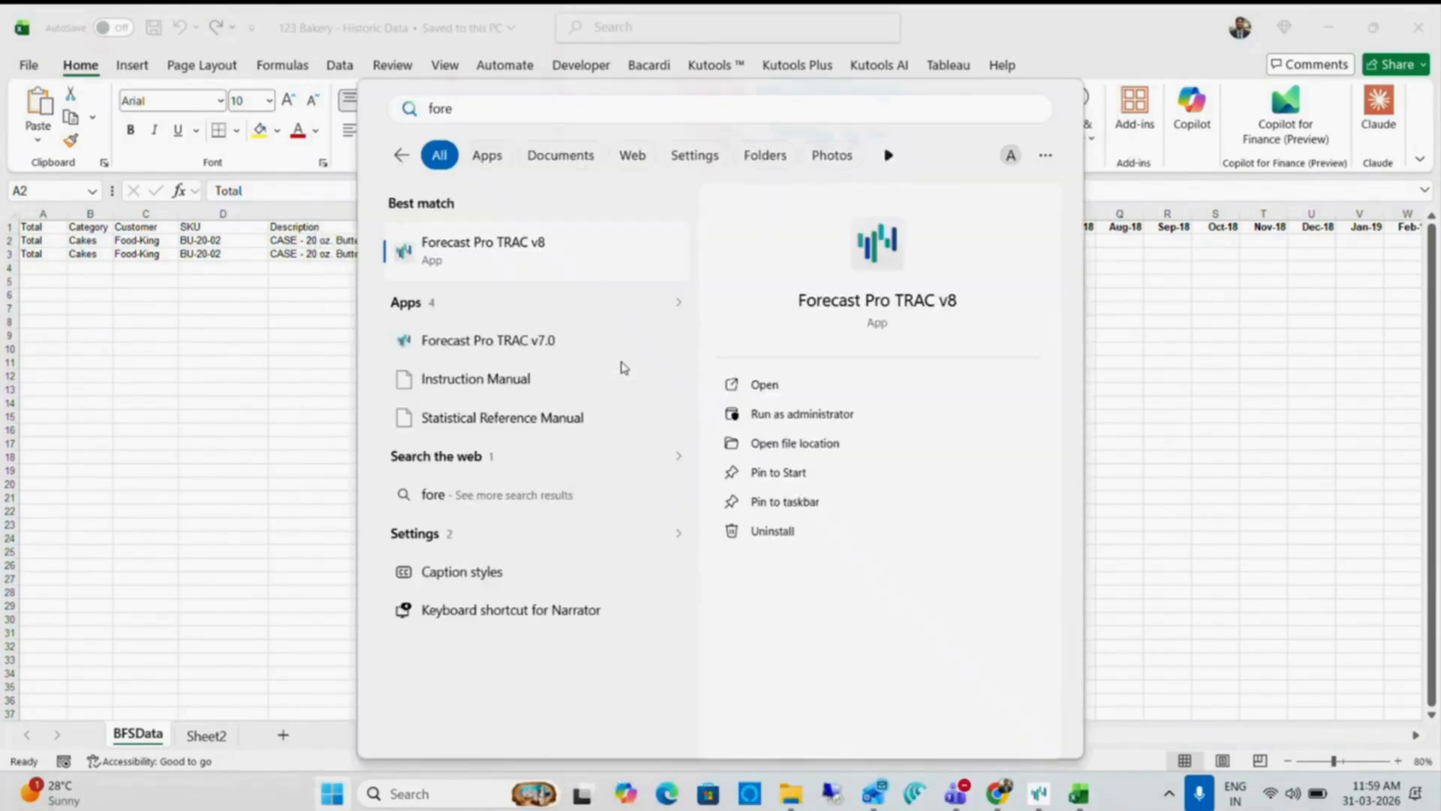
left_click(609, 250)
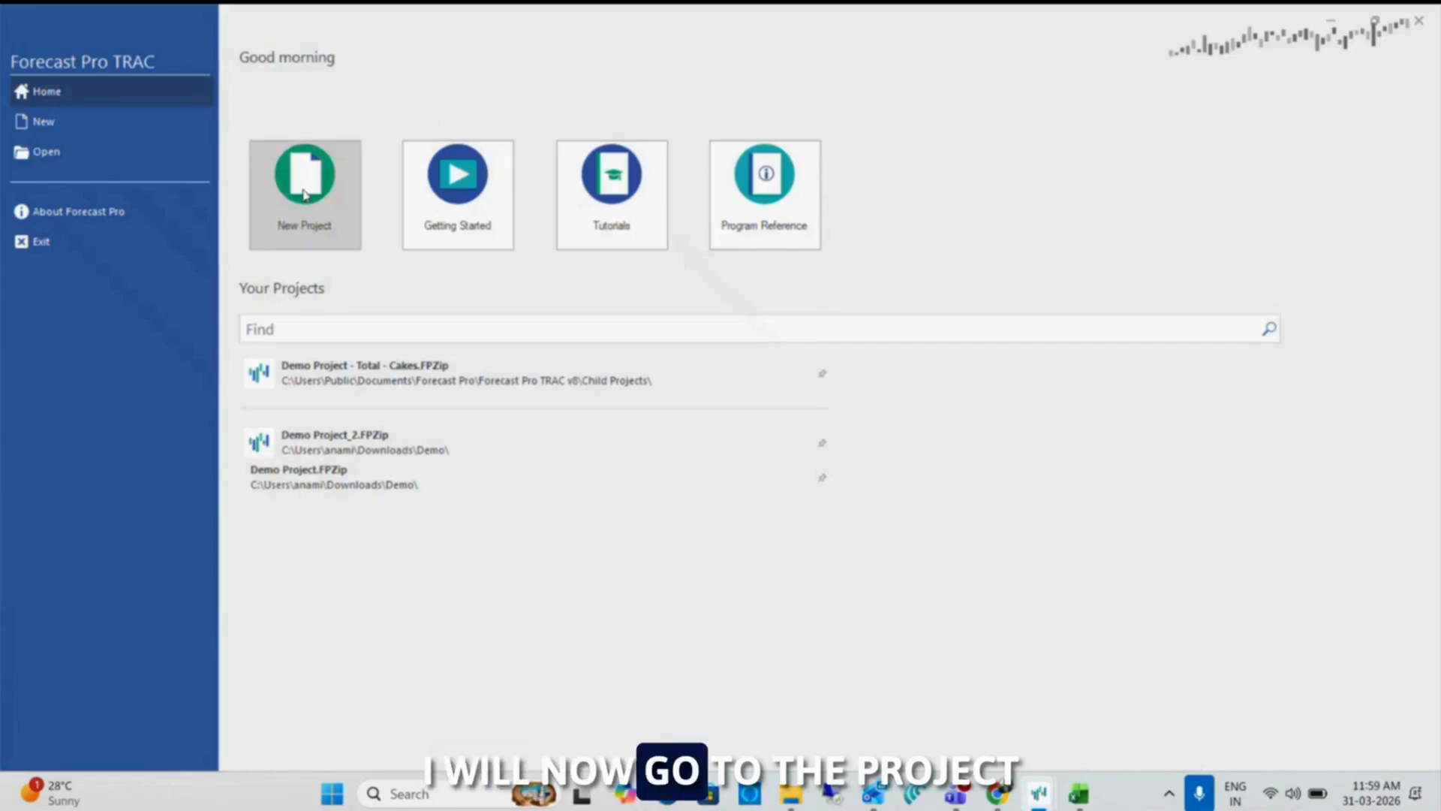
left_click(286, 176)
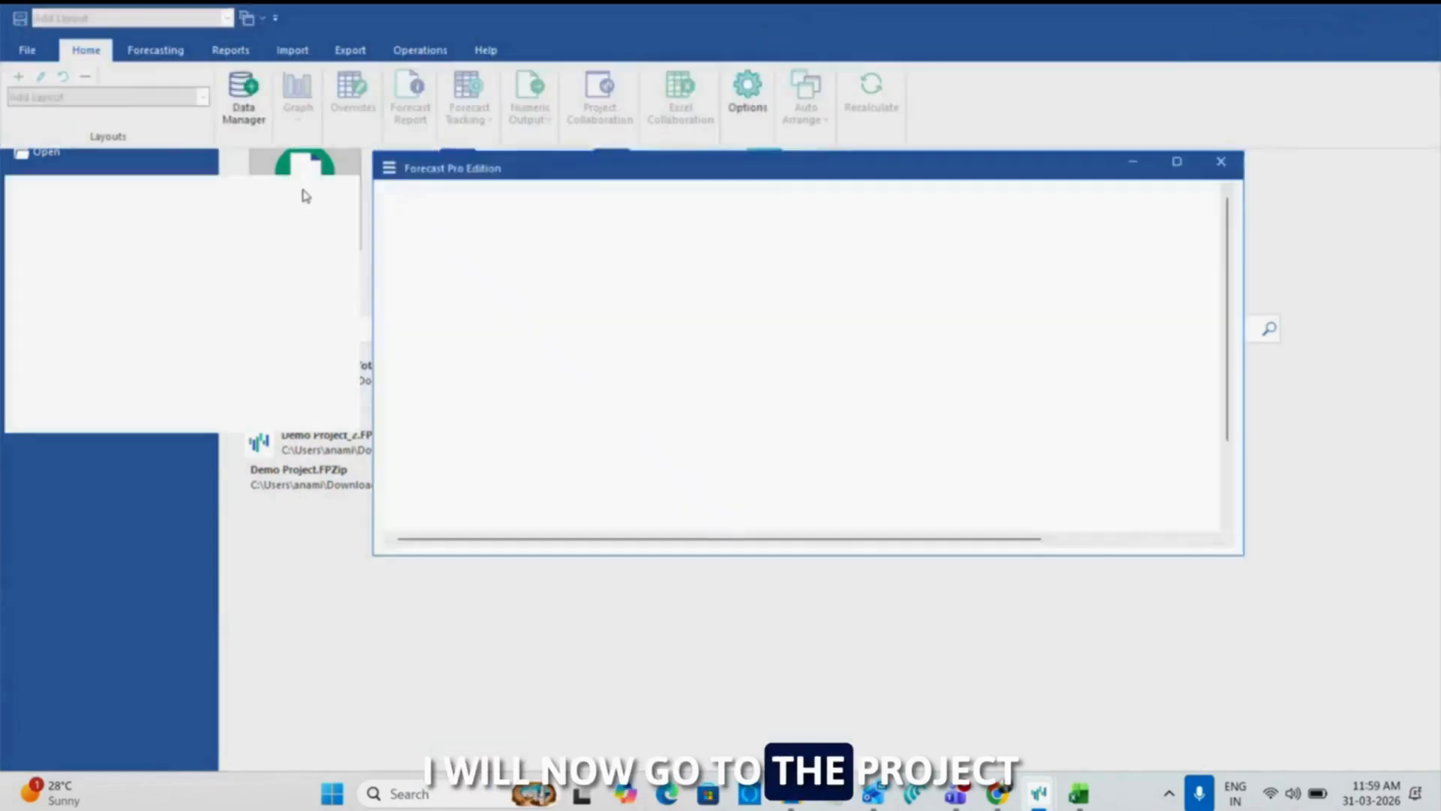
Add the Excel file 123 Bakery - Historic Data.xlsx as historic data, run Read & Forecast, and exit the Data Manager
left_click(243, 101)
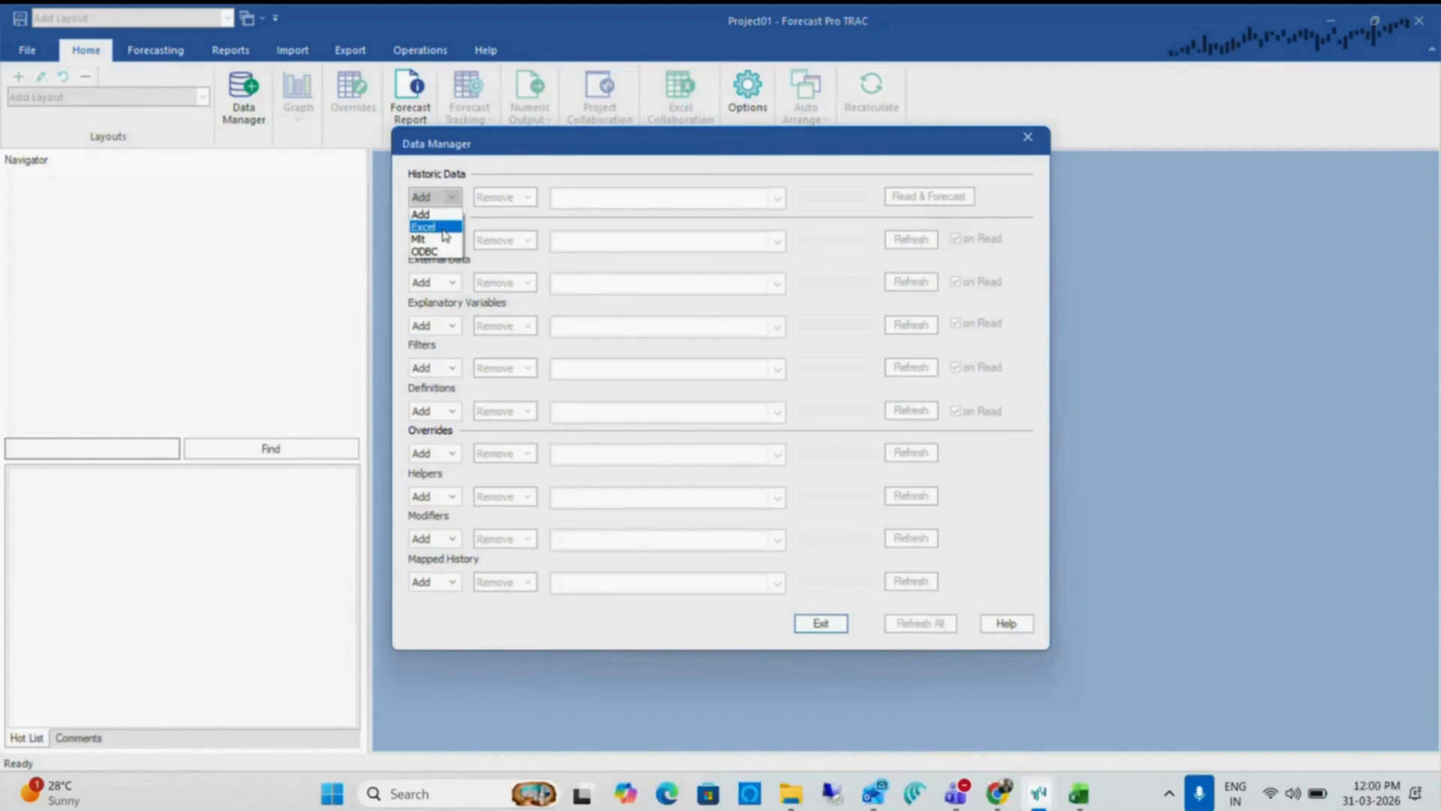
left_click(439, 228)
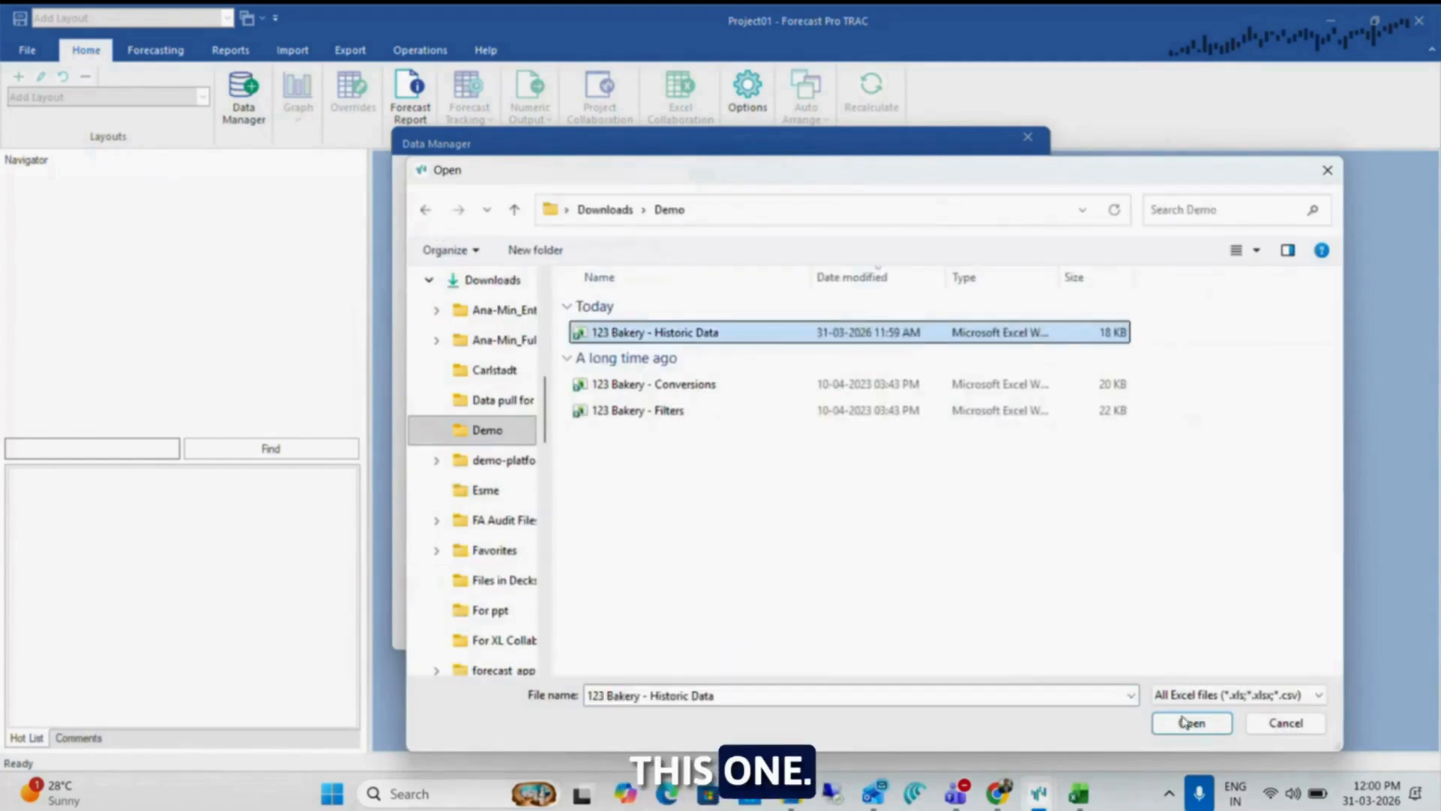
left_click(1190, 722)
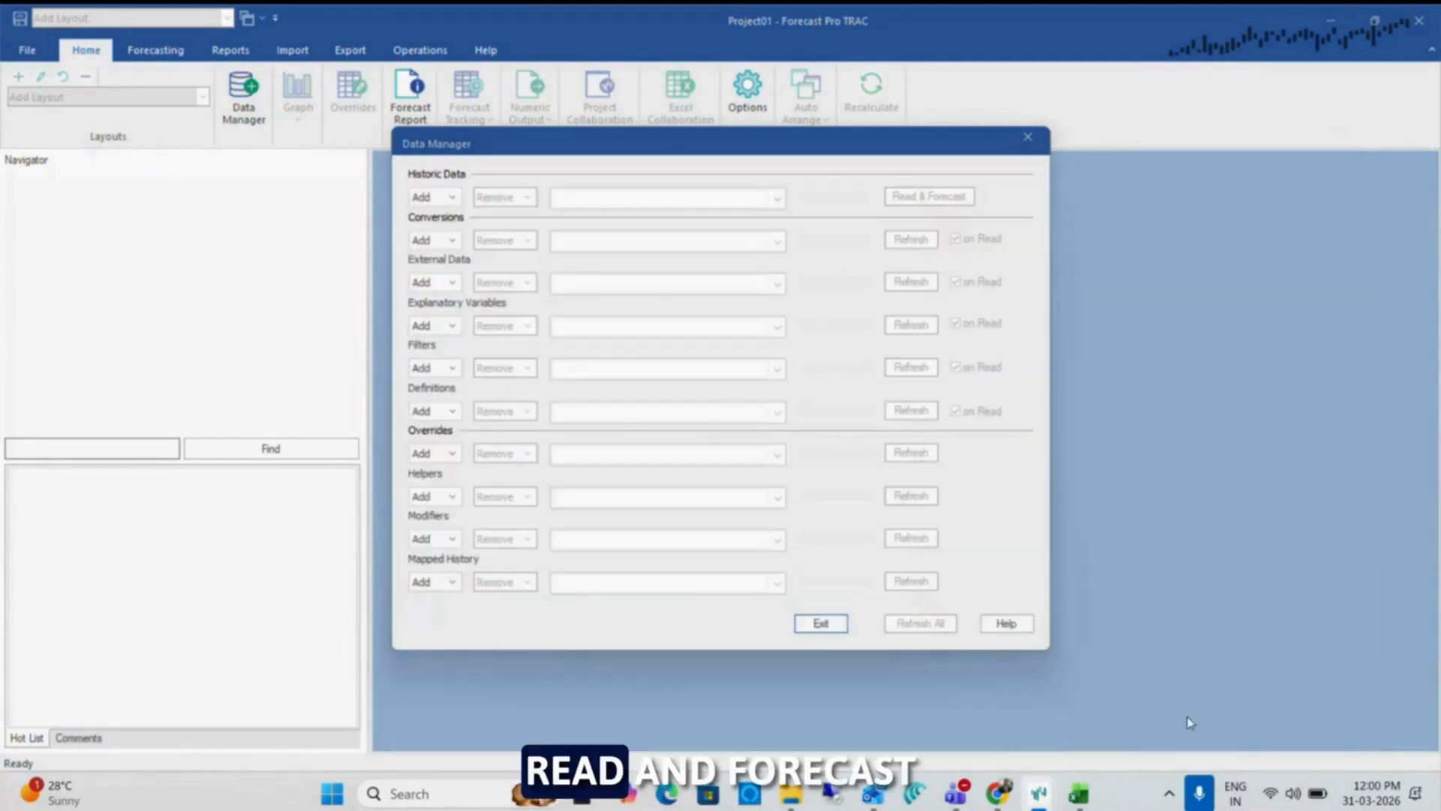
left_click(929, 197)
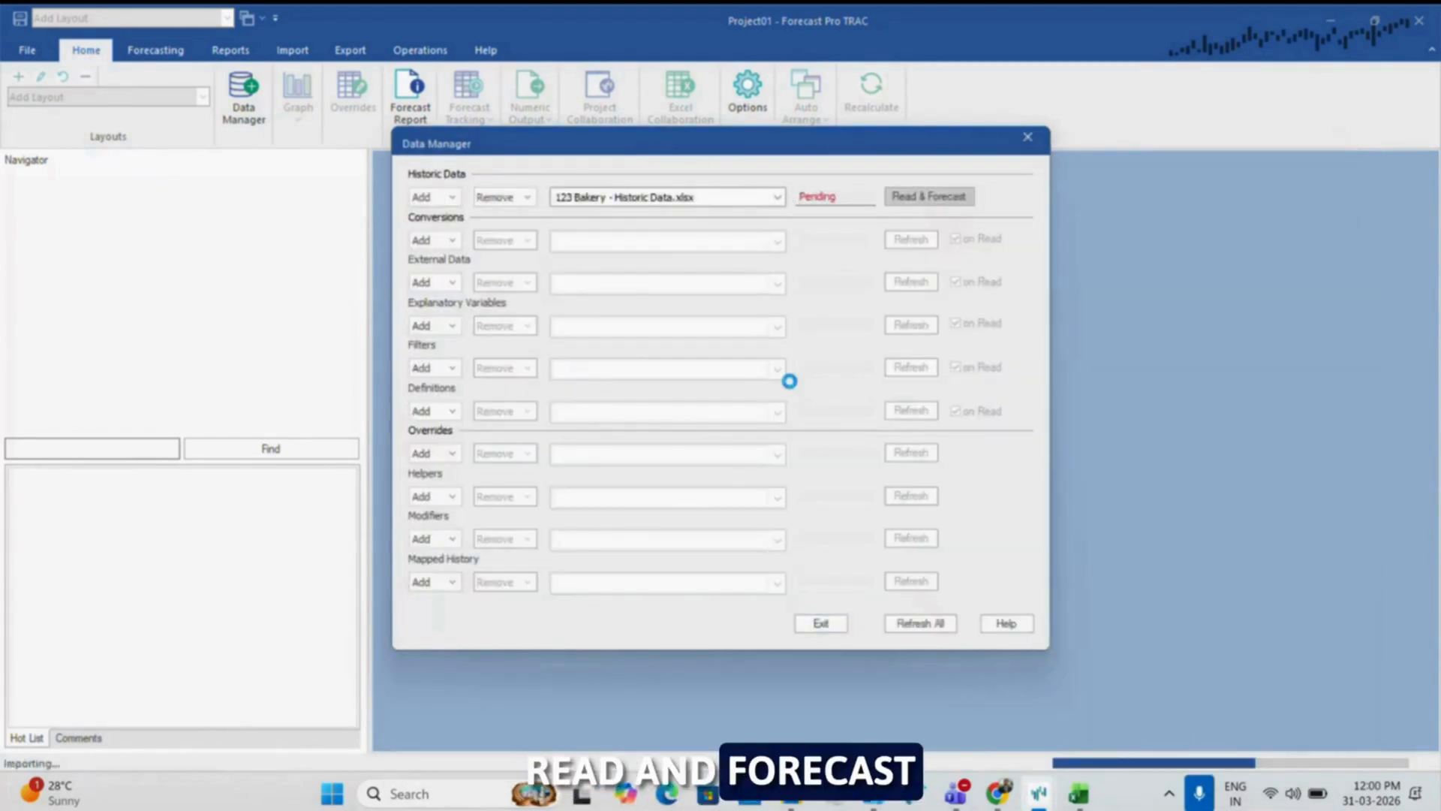
left_click(821, 624)
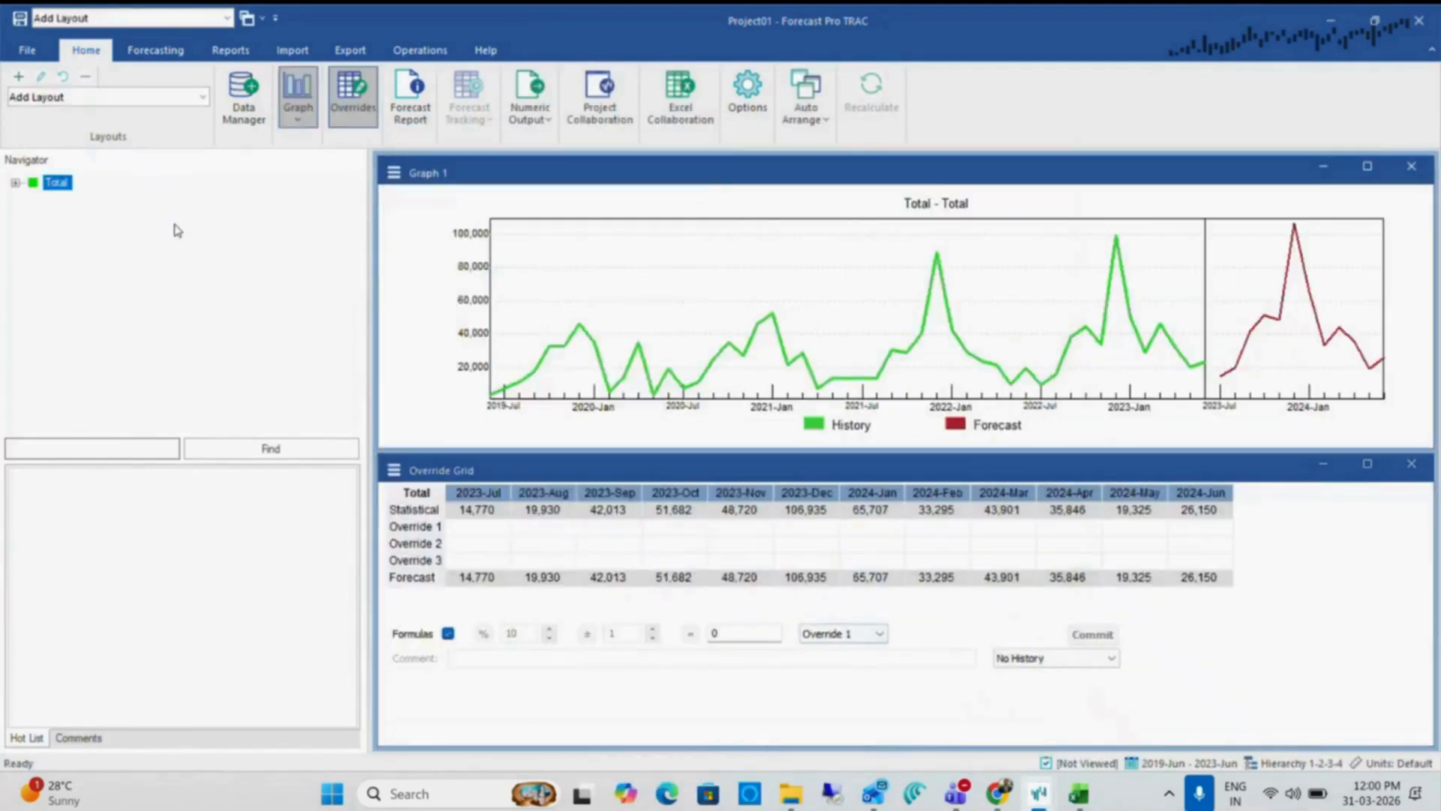
Expand Total, Cakes and Food-King to view the BU-20-02 item and select its 2024-Feb statistical forecast
left_click(33, 198)
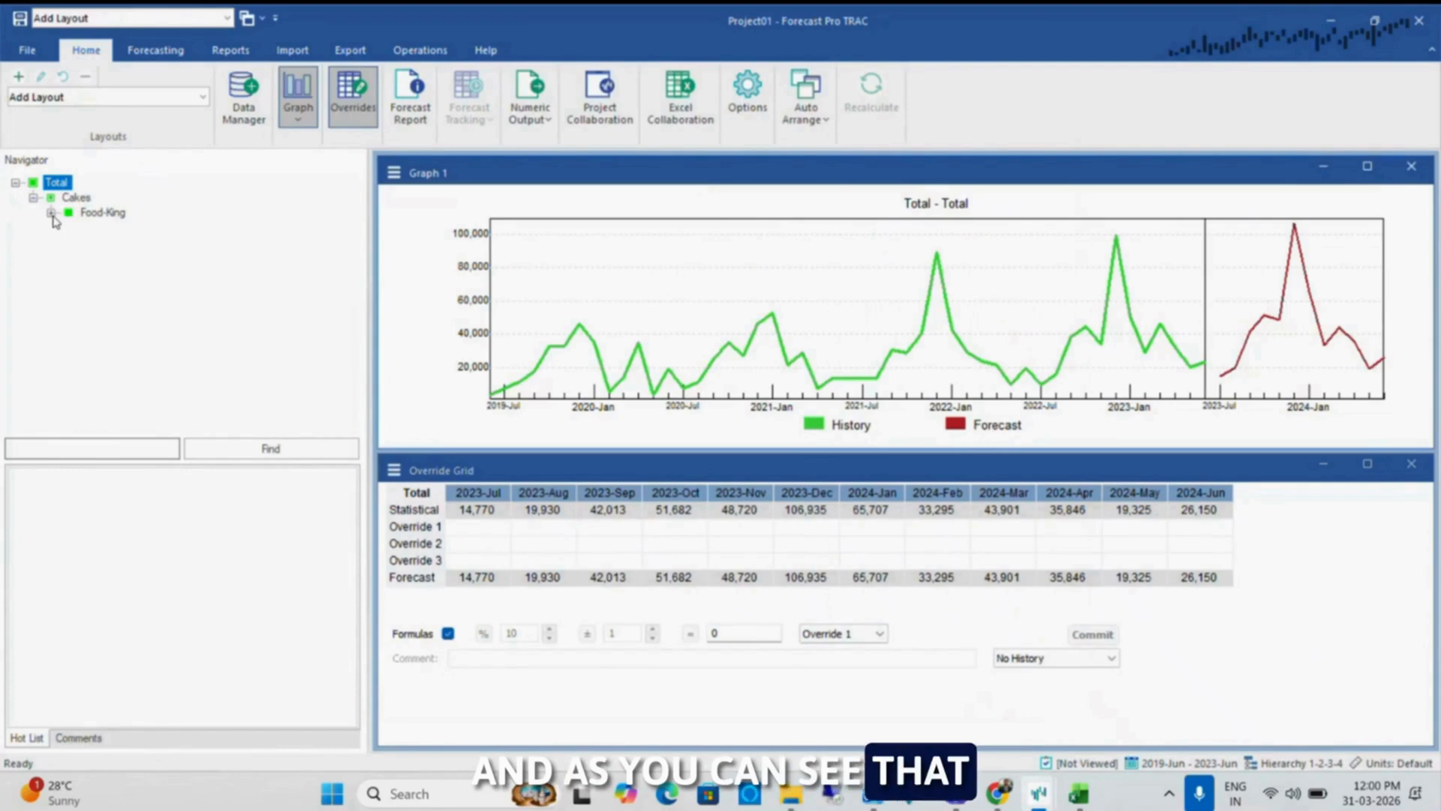
left_click(114, 227)
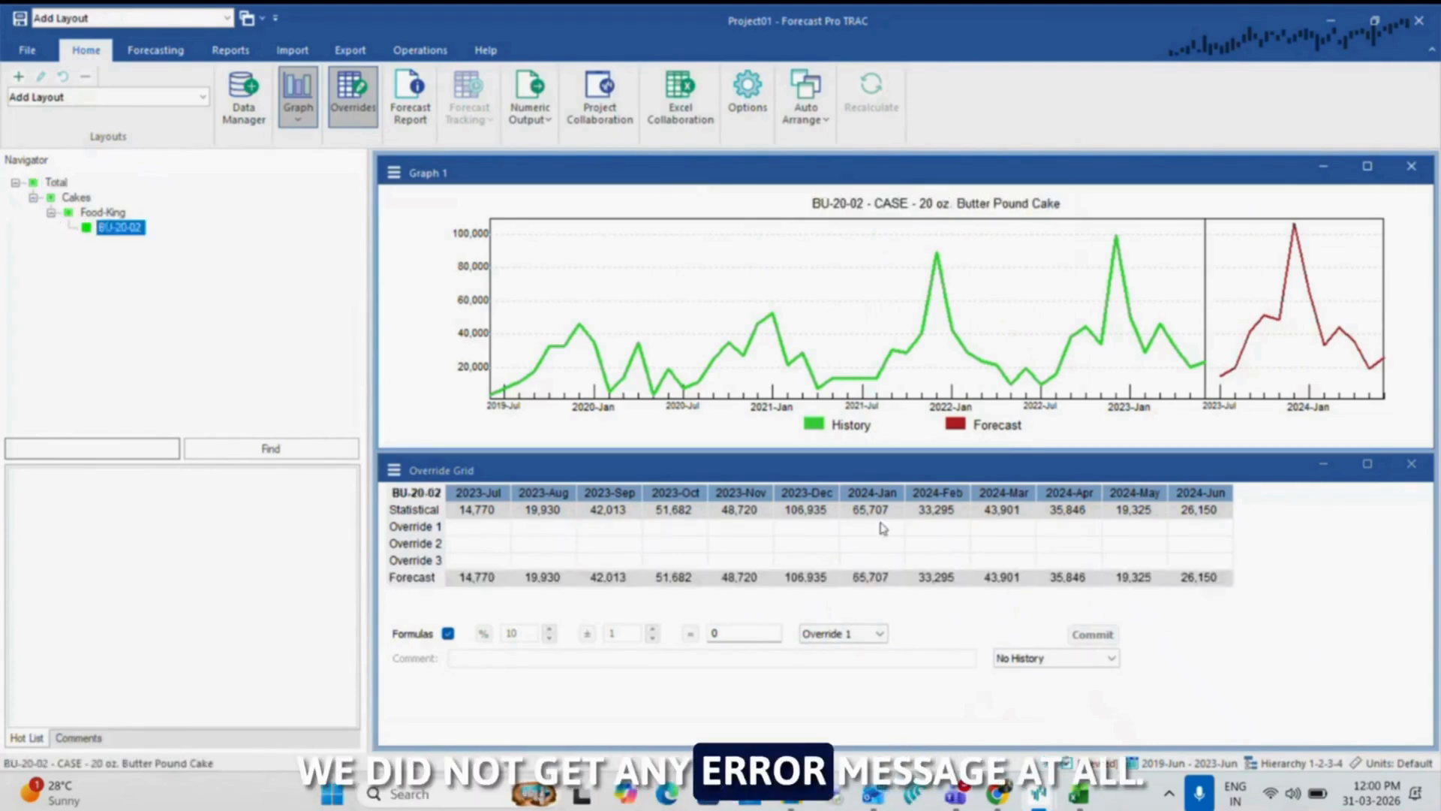
left_click(966, 510)
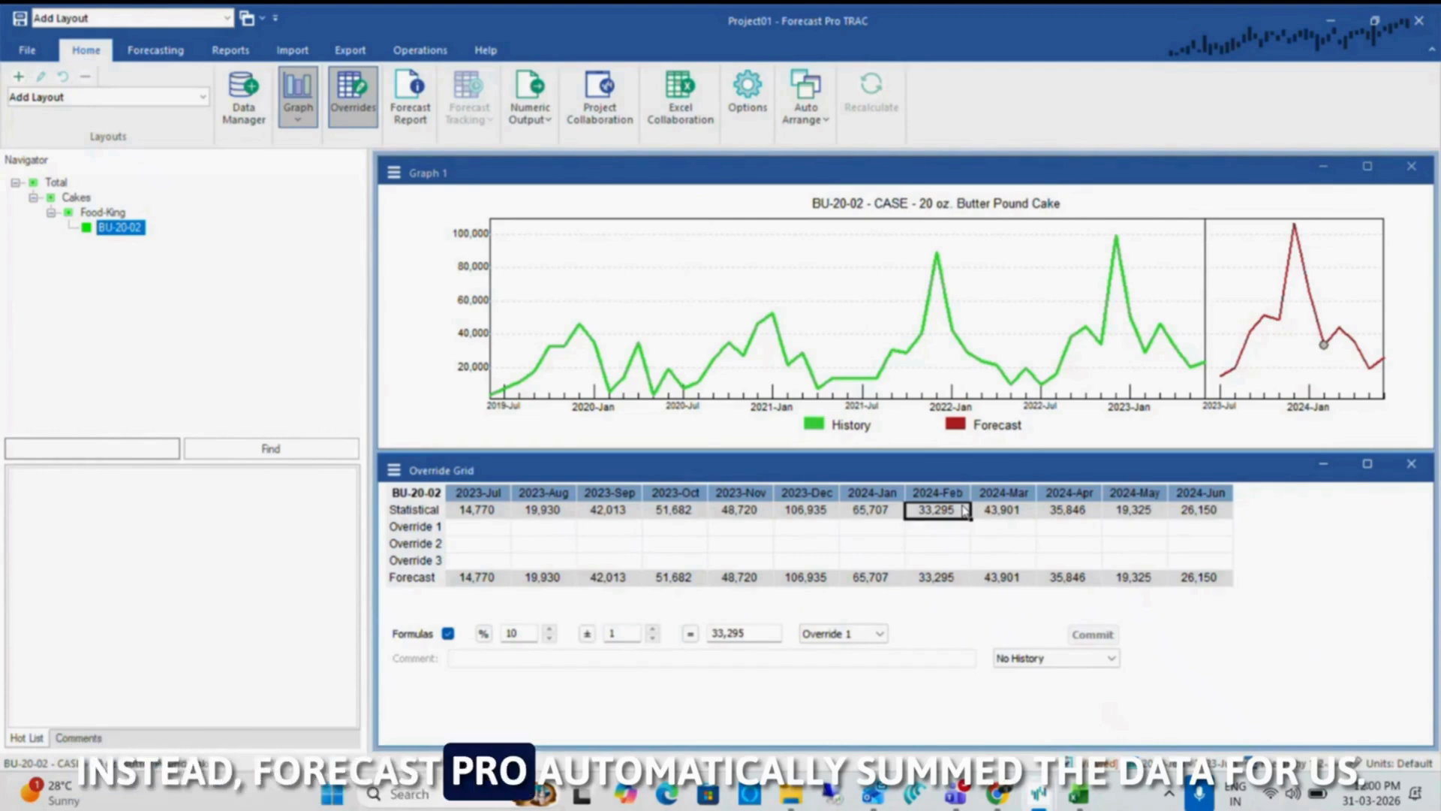
Switch to the Historic Data workbook in Excel and select both Jun-23 values of BU-20-02 to check their sum
key("alt+Tab")
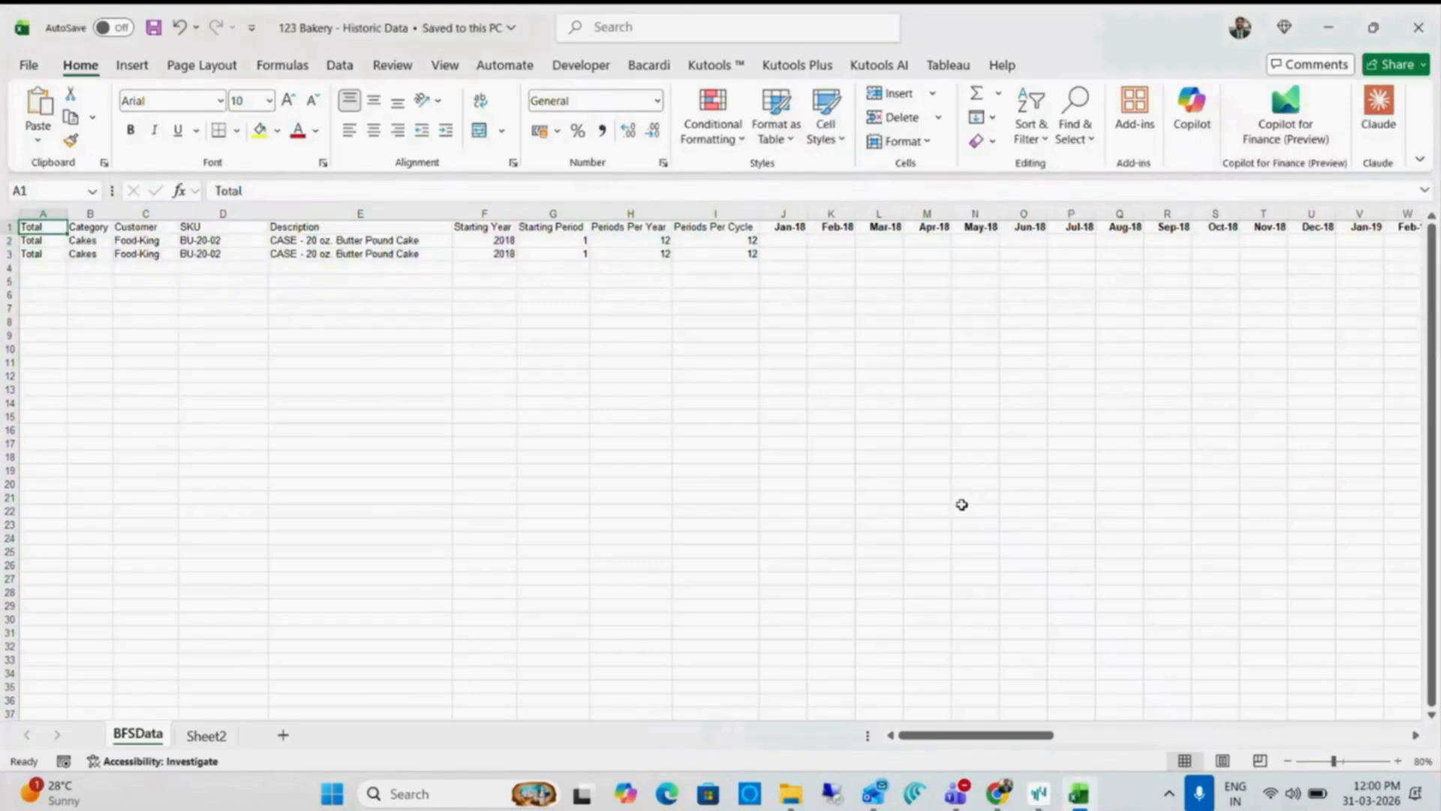
key("ctrl+Right")
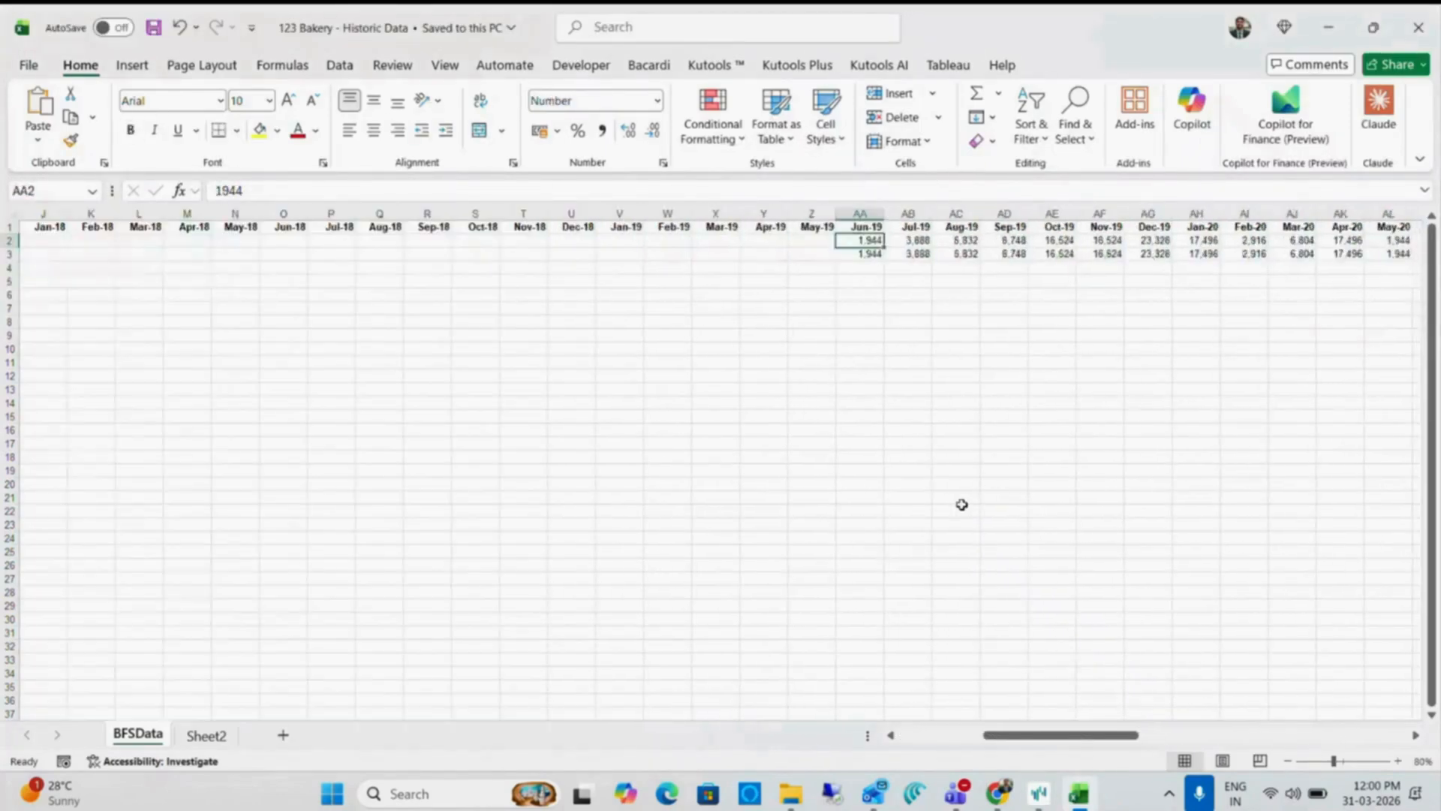
key("Right")
key("Left")
key("shift+Down")
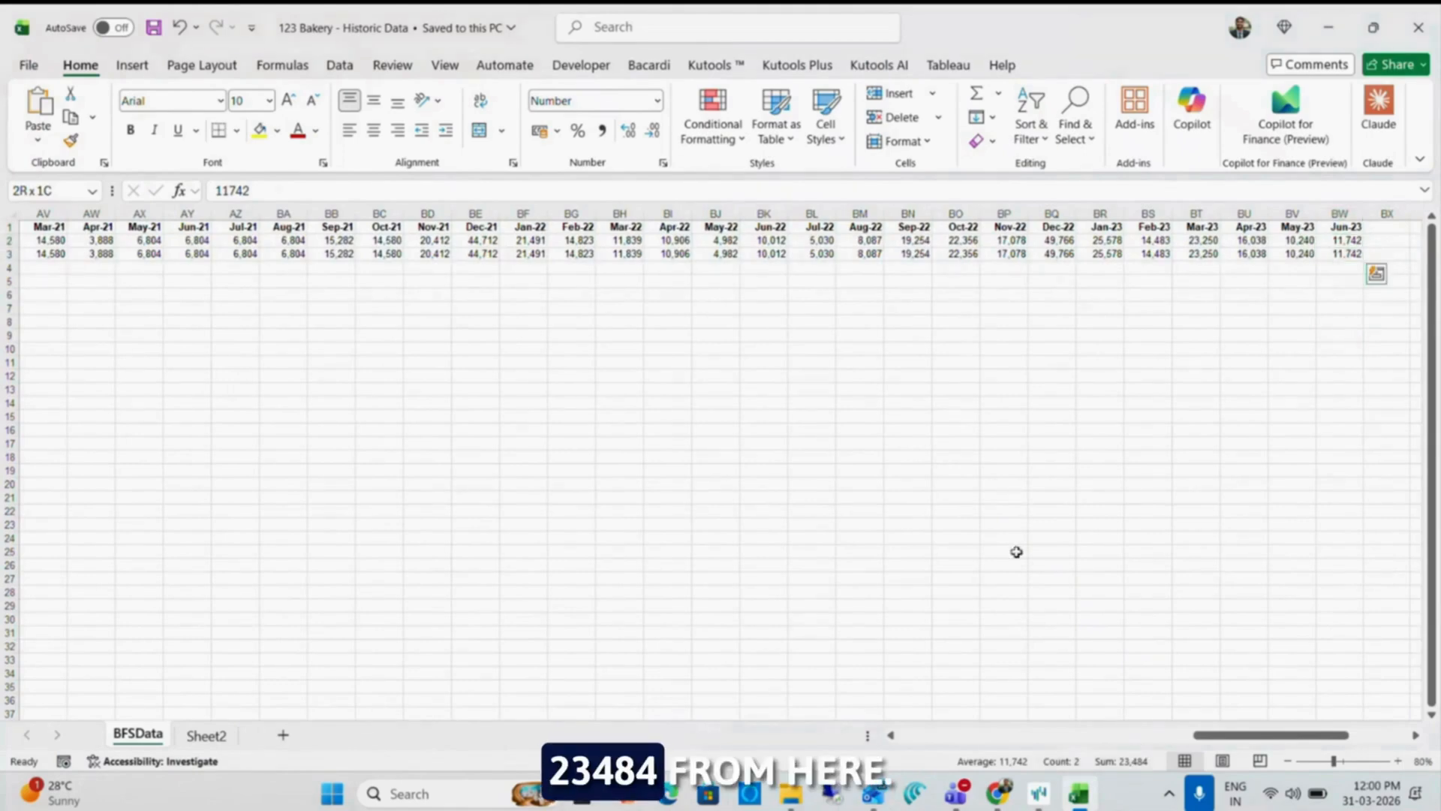
Switch back to Forecast Pro TRAC, display History in the Override Grid, and select BU-20-02's June value for 2022-Jul - 2023-Jun
key("alt+Tab")
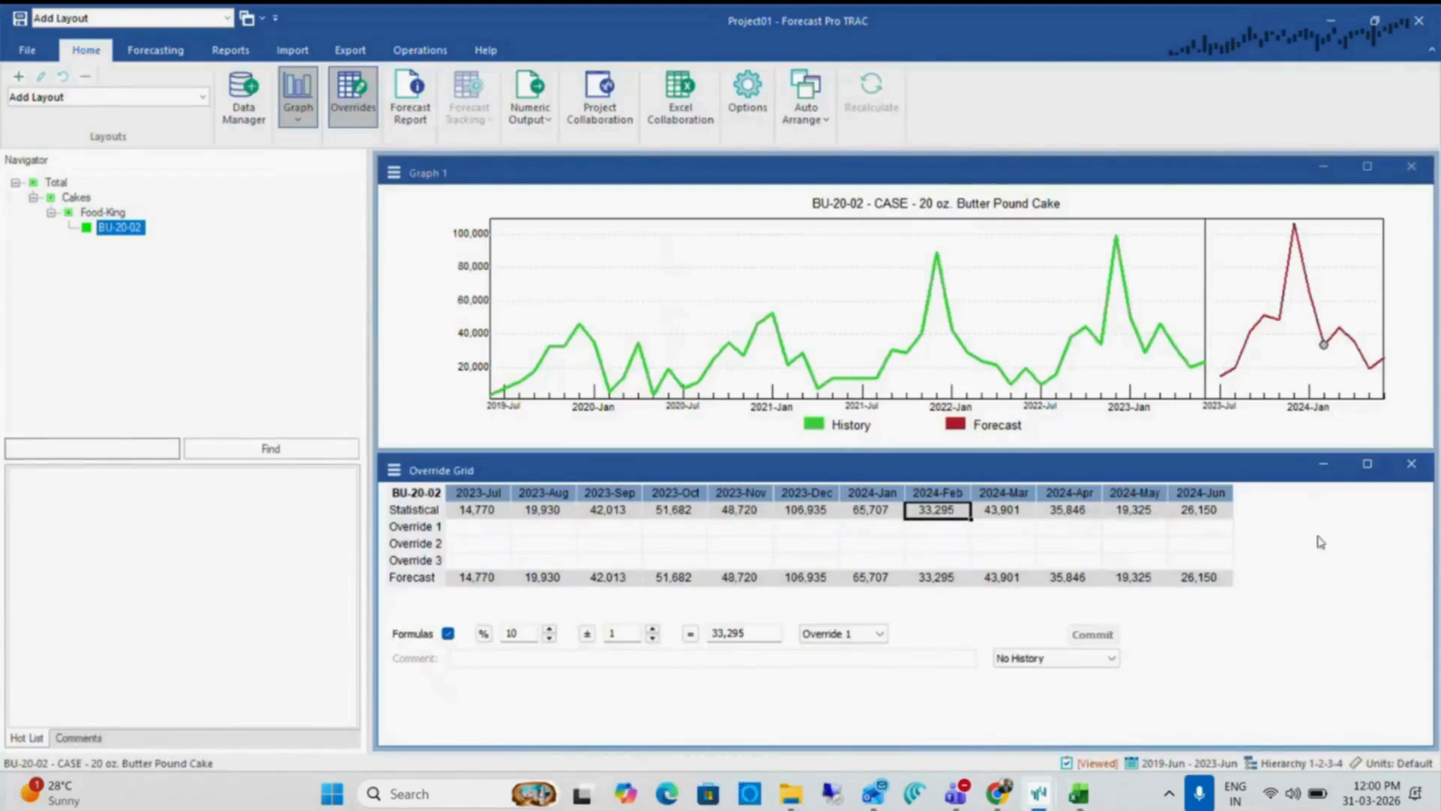
left_click(1036, 655)
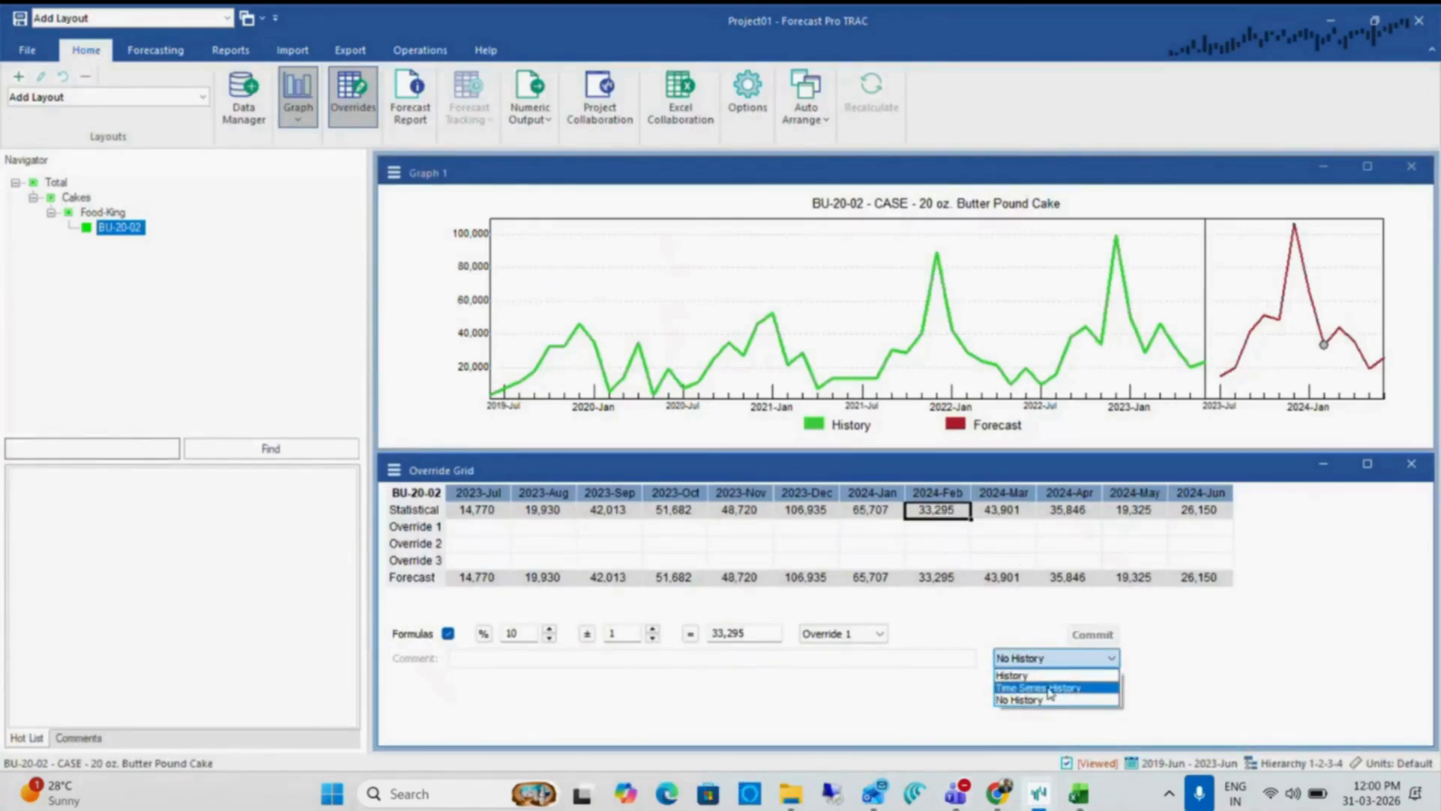
left_click(1043, 678)
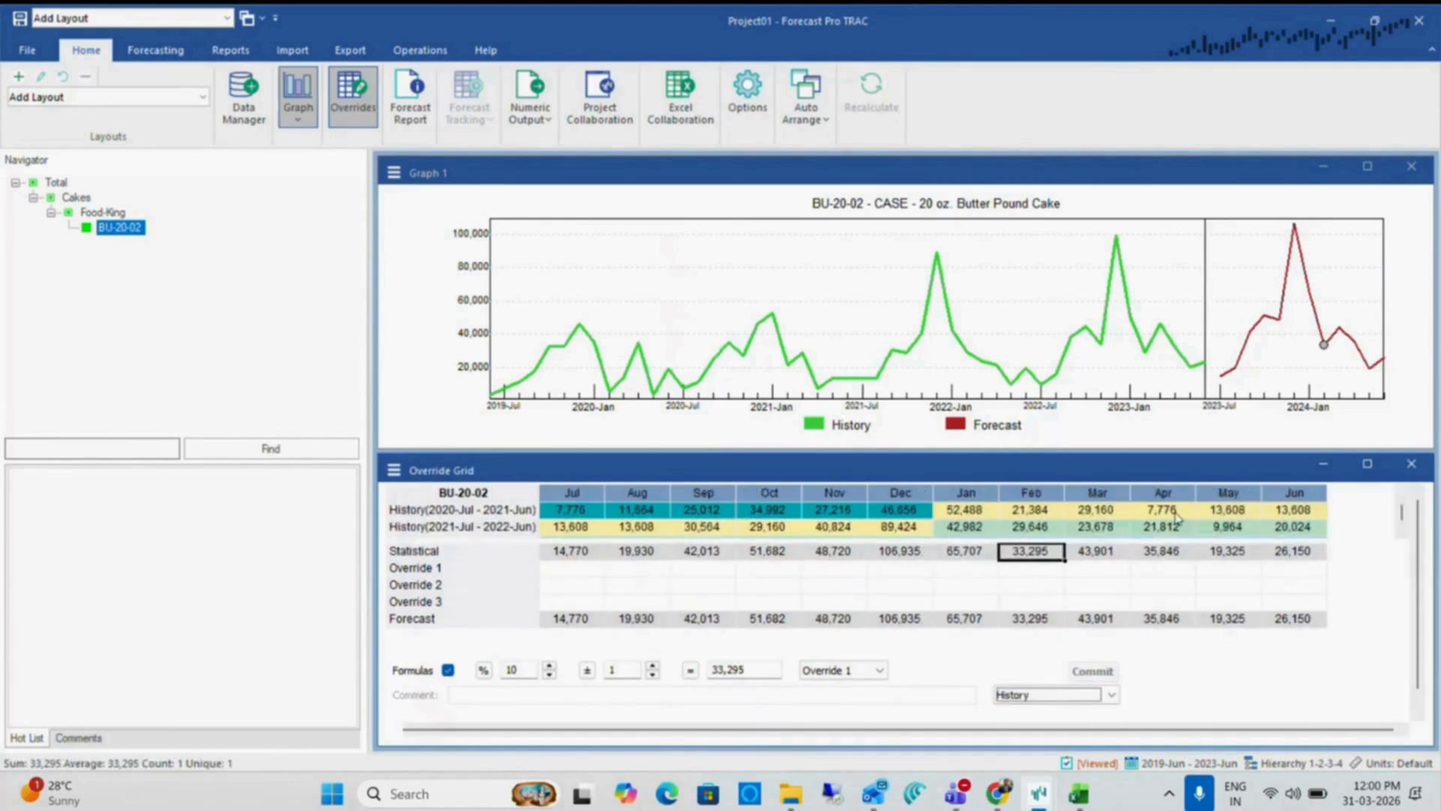
left_click(1402, 532)
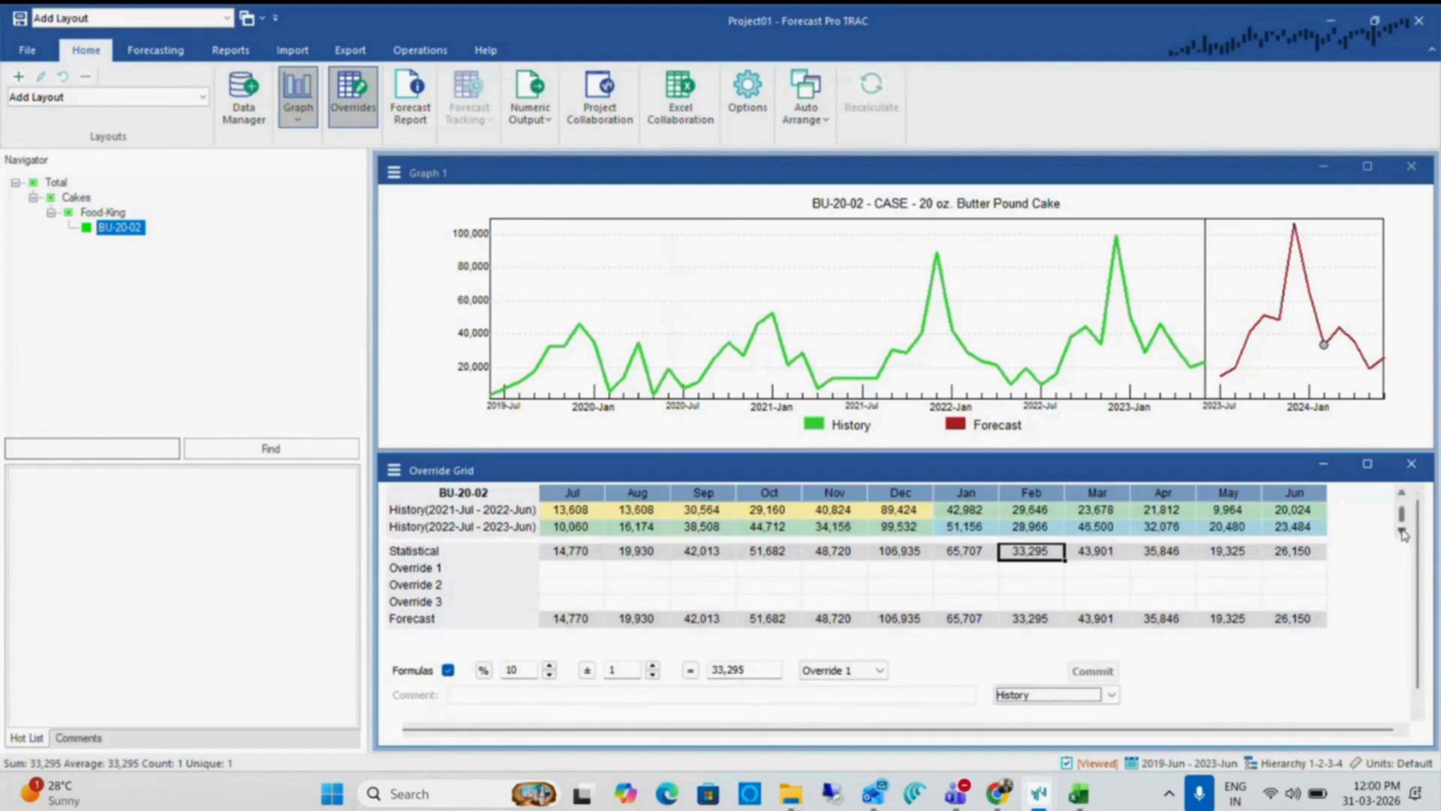
scroll(1402, 525, "up", 1)
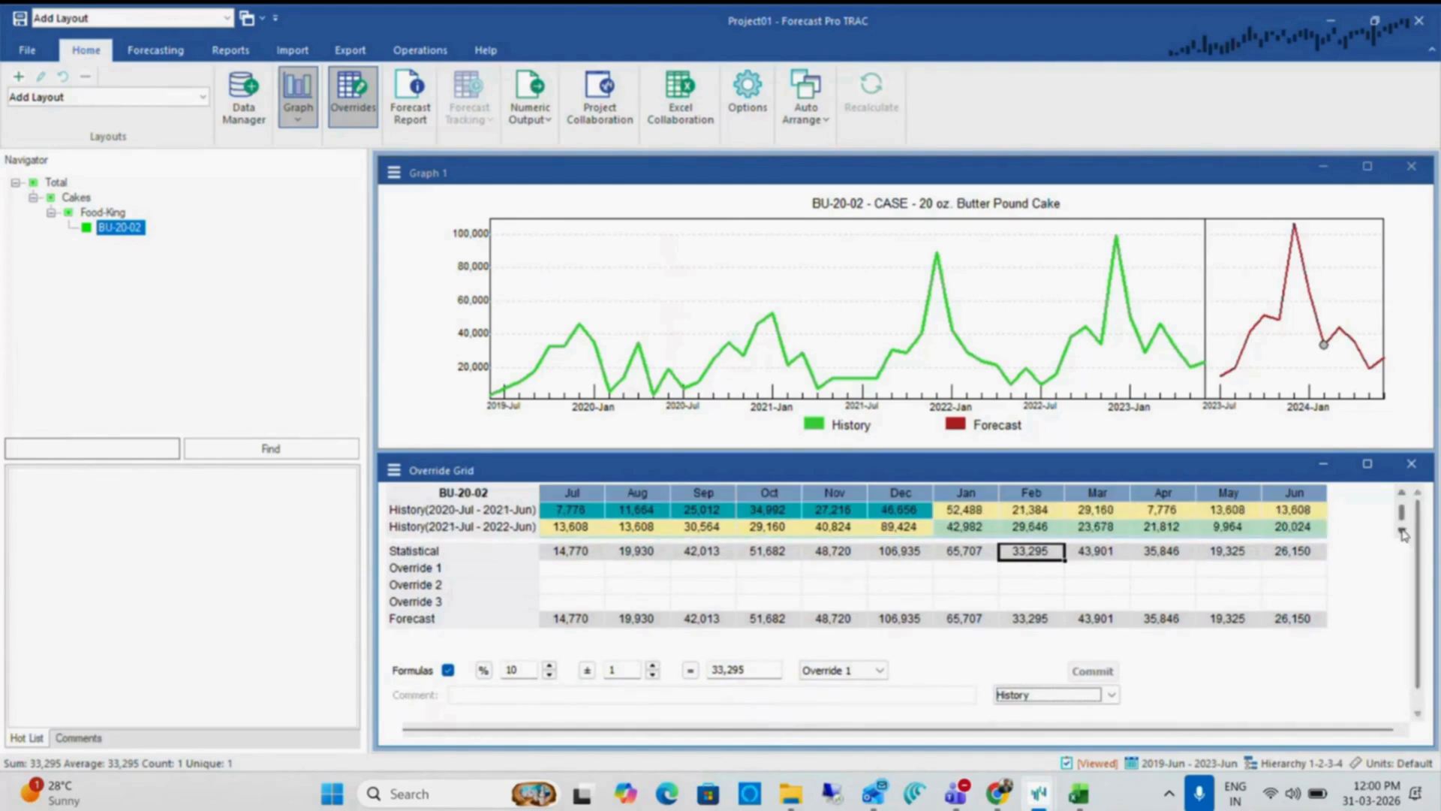
left_click(1402, 531)
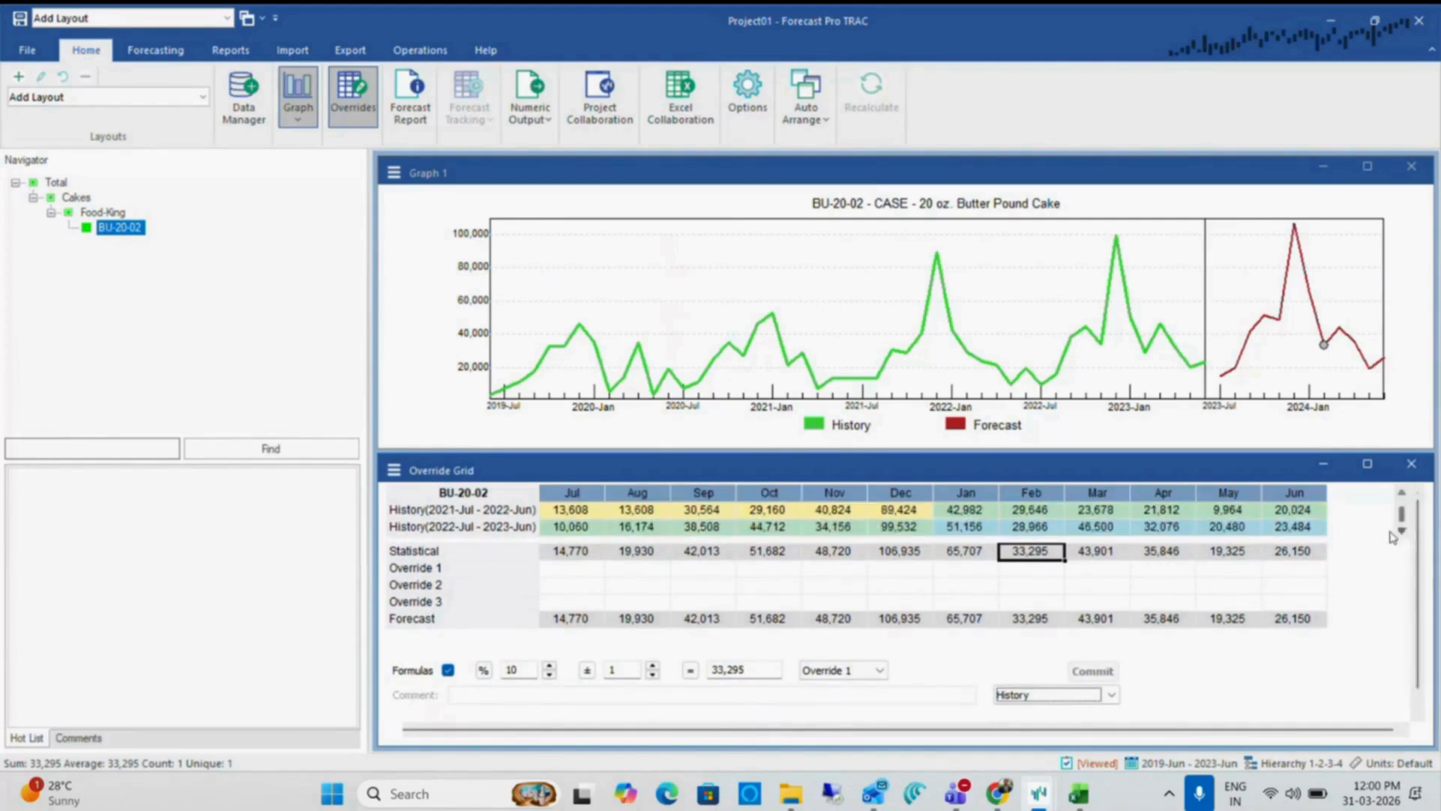
left_click(1293, 526)
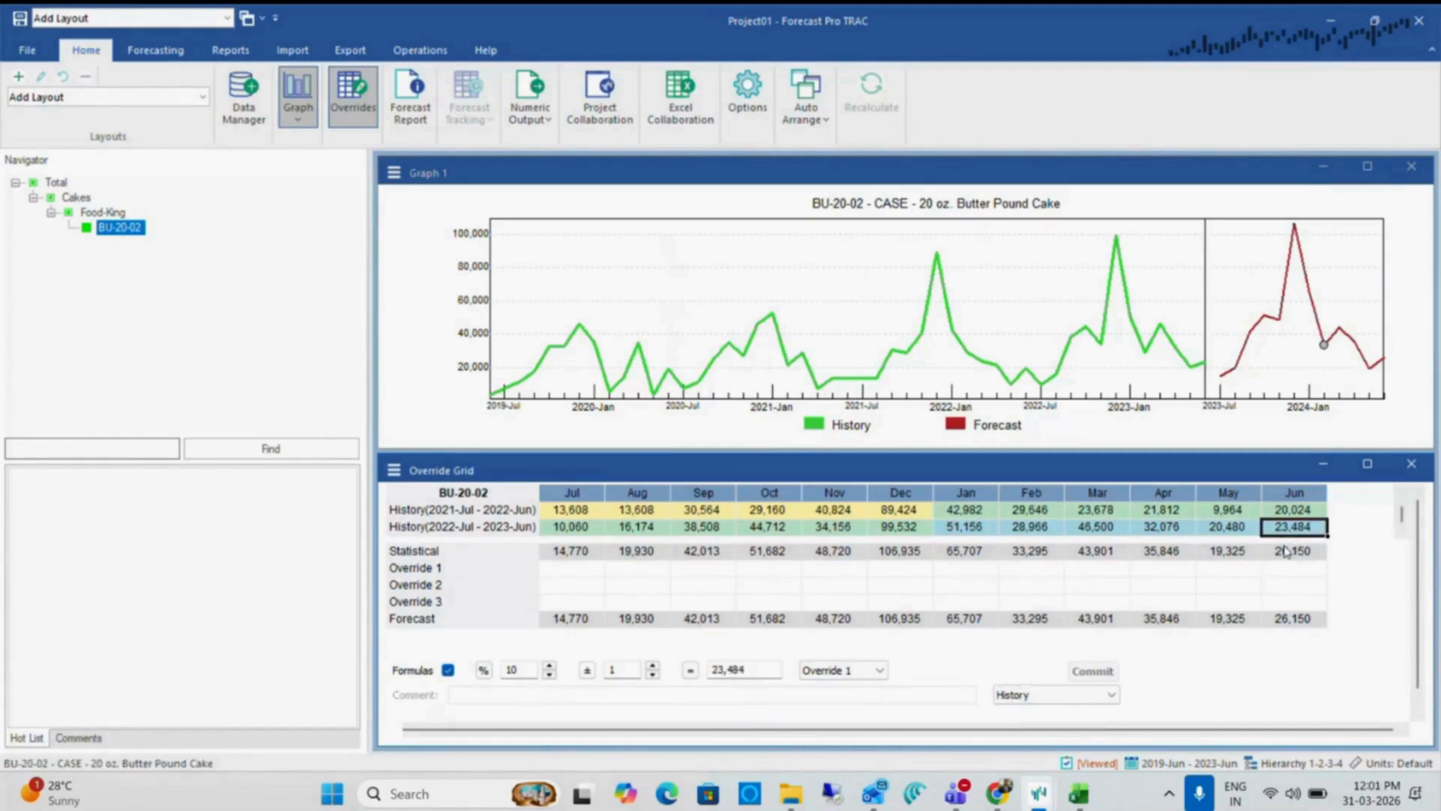
Switch to the Historic Data workbook in Excel, return to cell A1, and switch back to Project01 in Forecast Pro TRAC
key("alt+Tab")
key("alt+Tab")
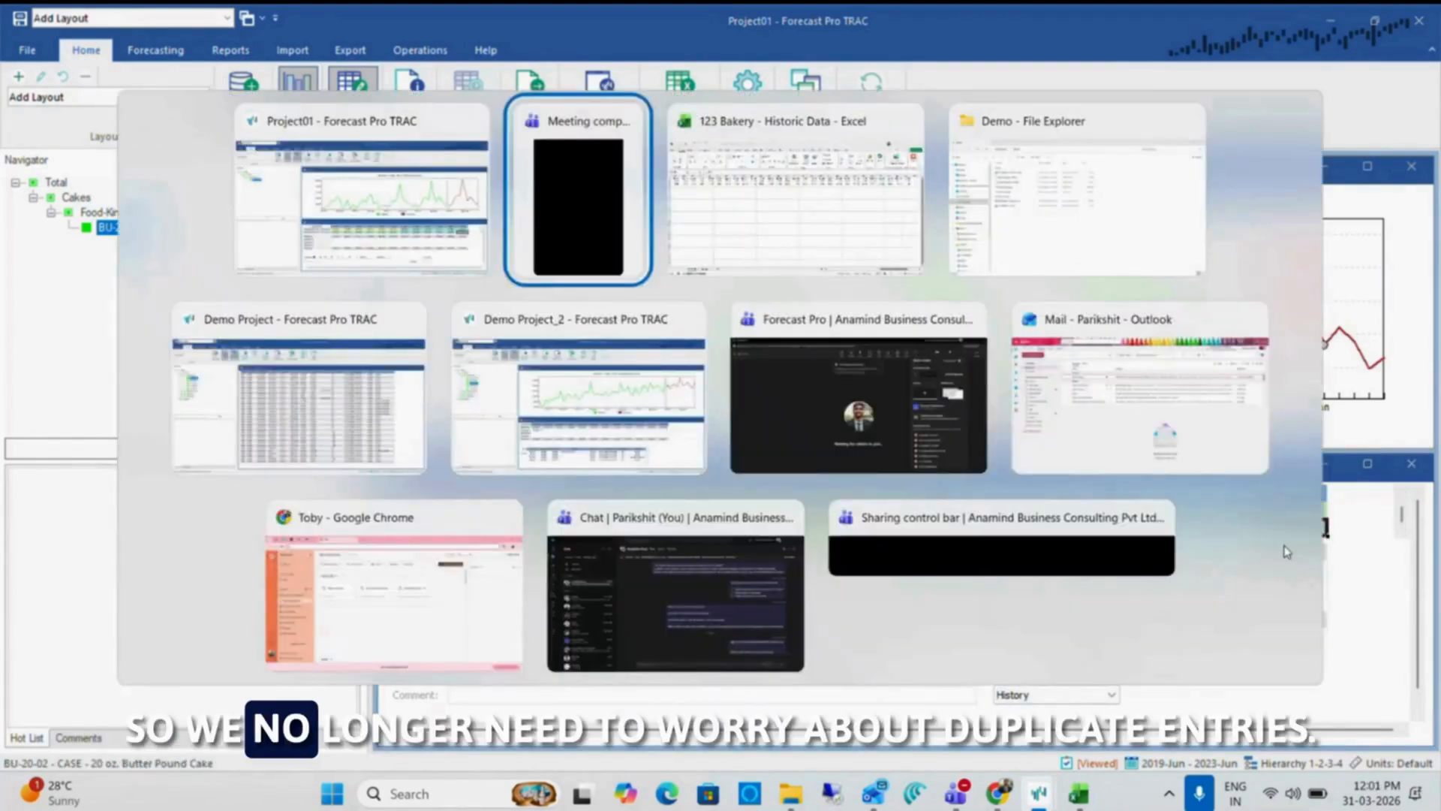
key("ctrl+Home")
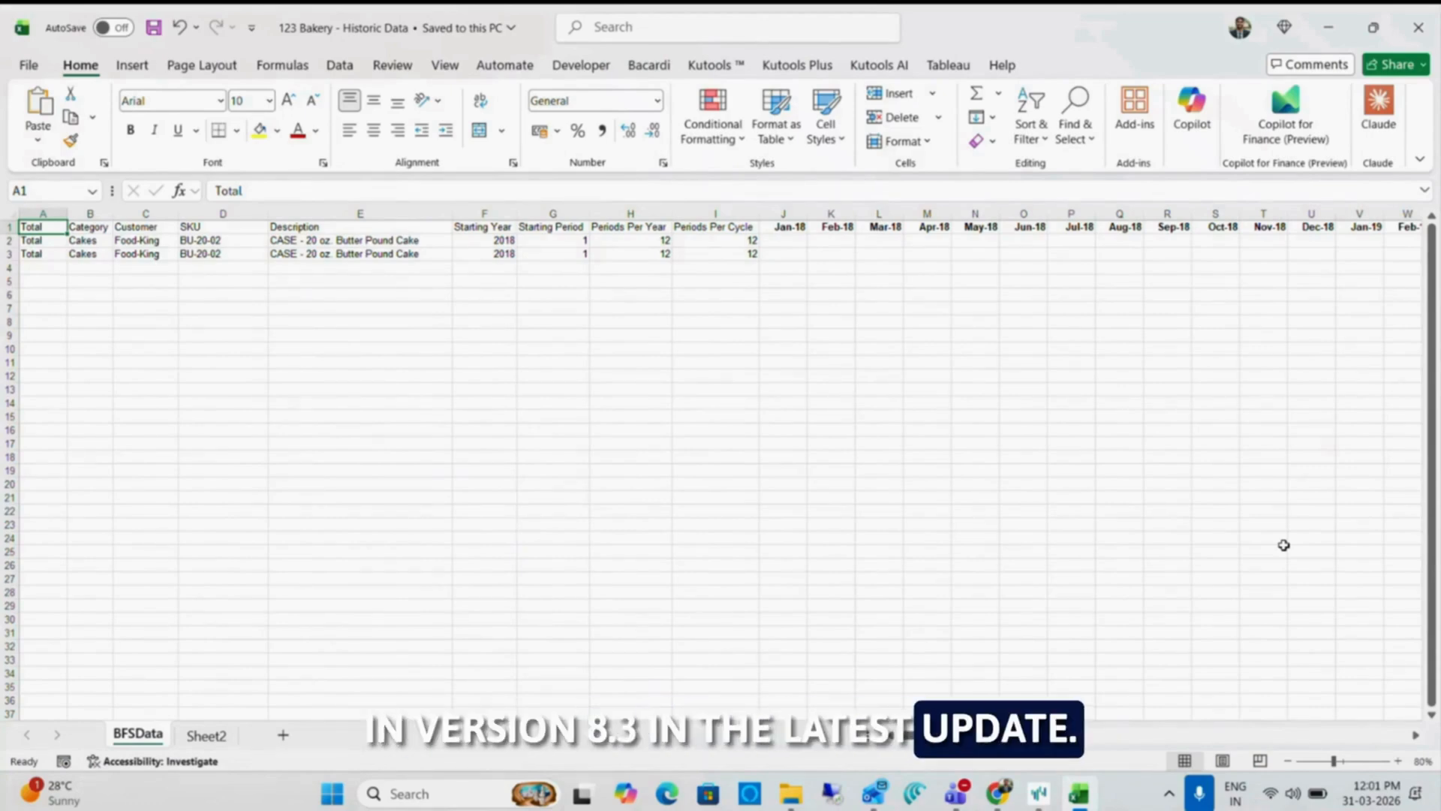
key("alt+Tab")
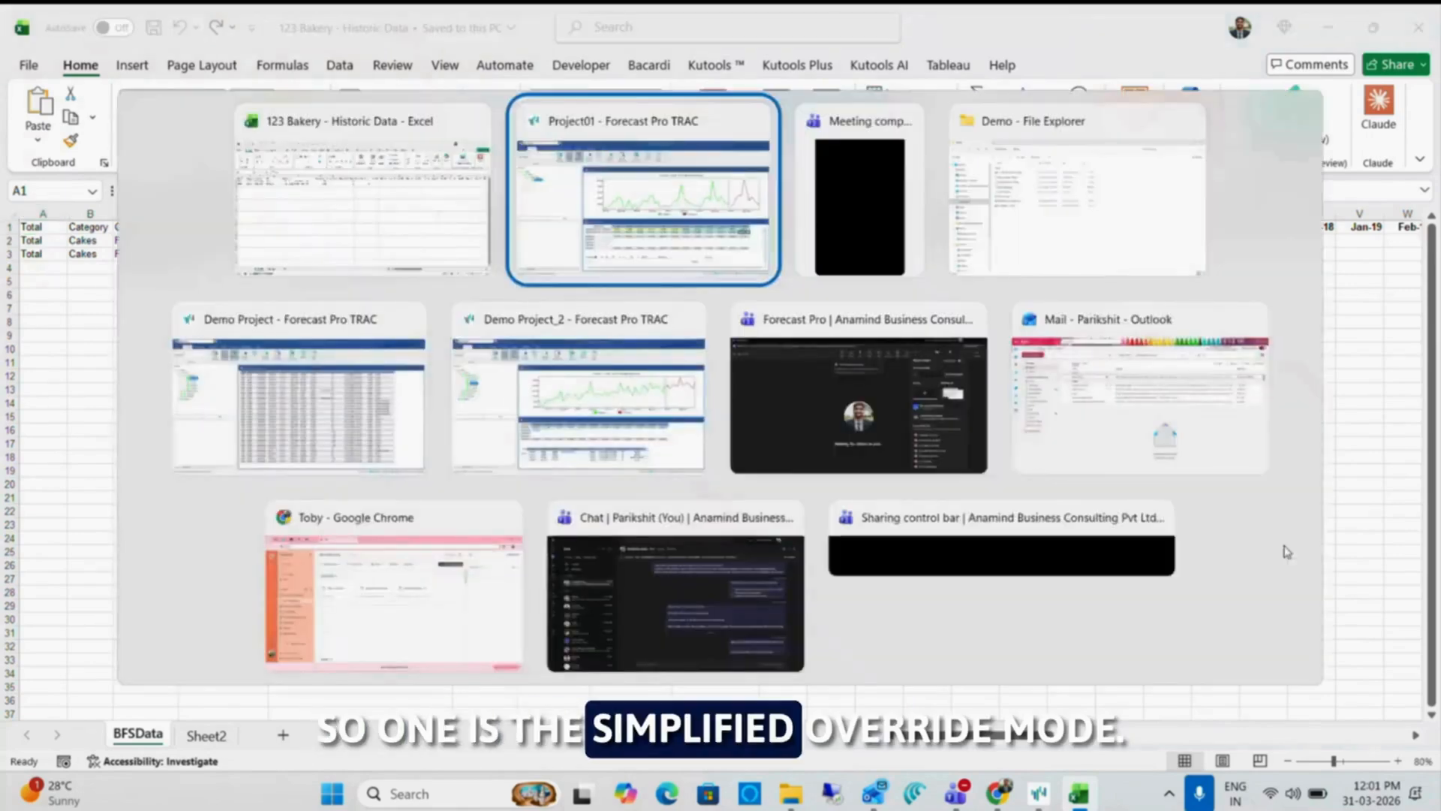